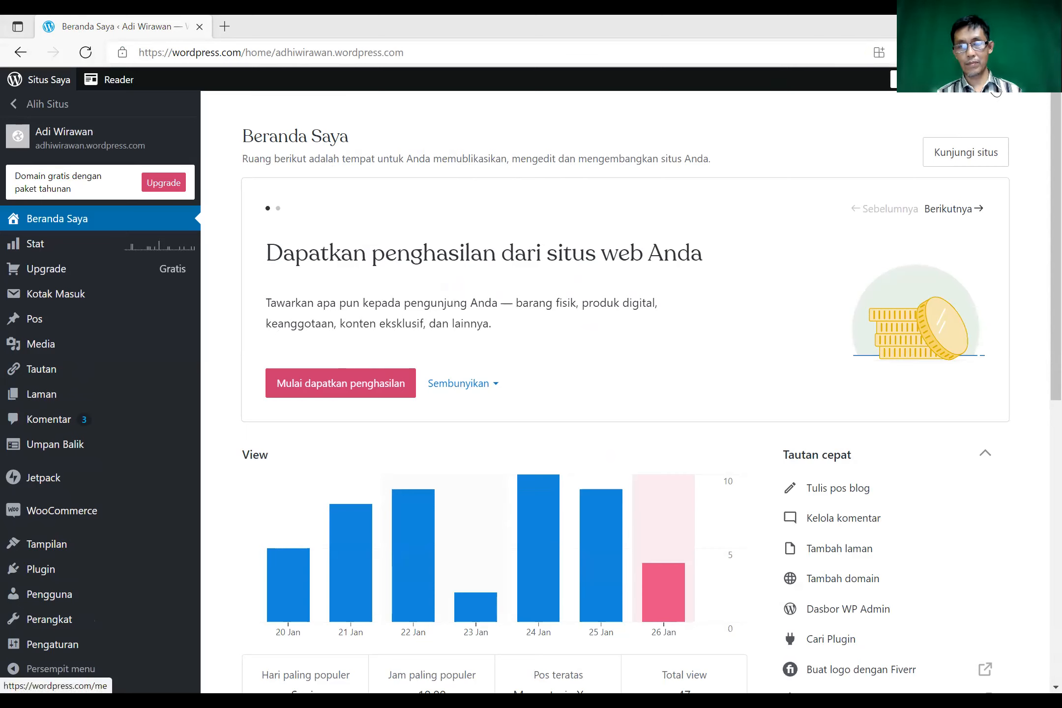
- Open the Profil Saya page, review its name, display name and bio, and check notifications
click(996, 91)
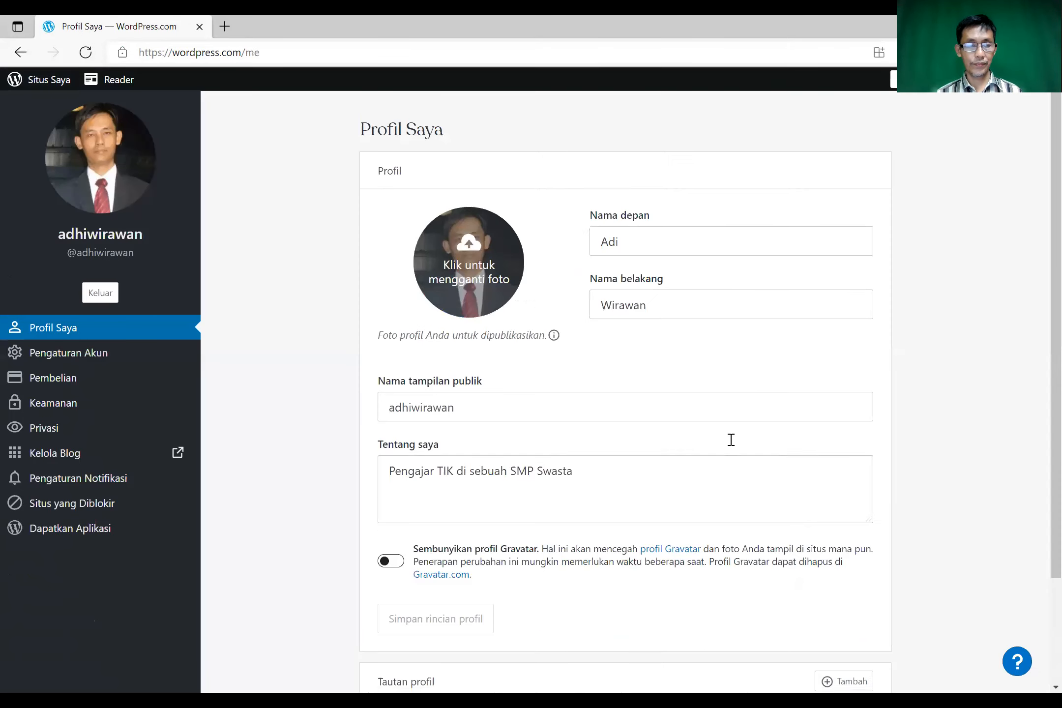
scroll(731, 442, down, 3)
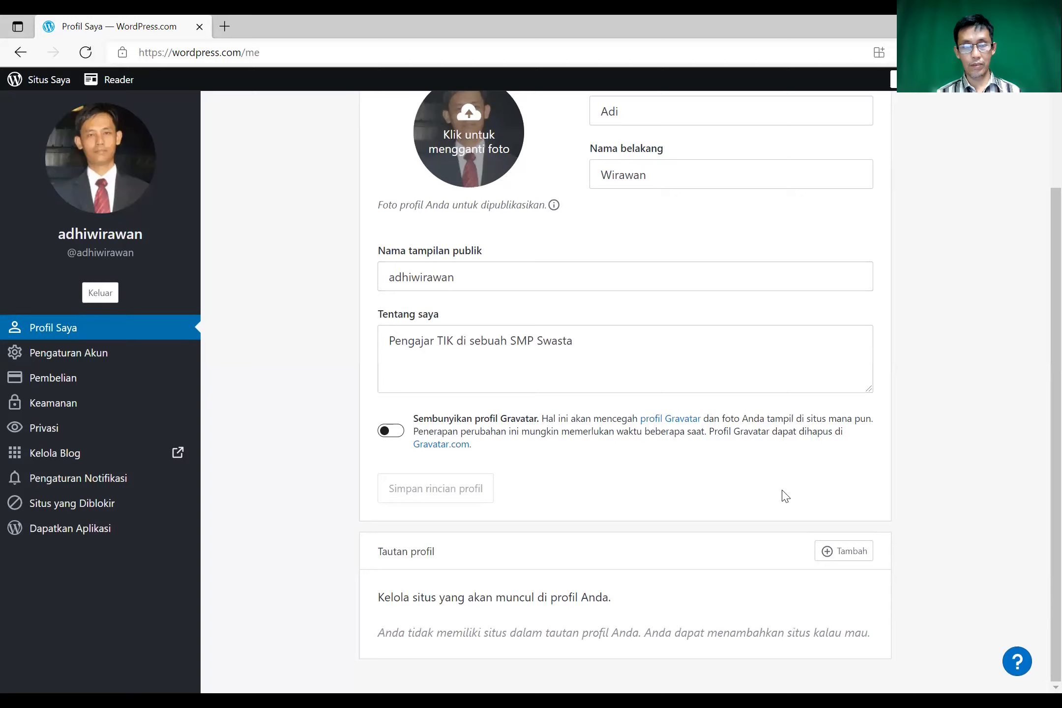
scroll(746, 628, up, 3)
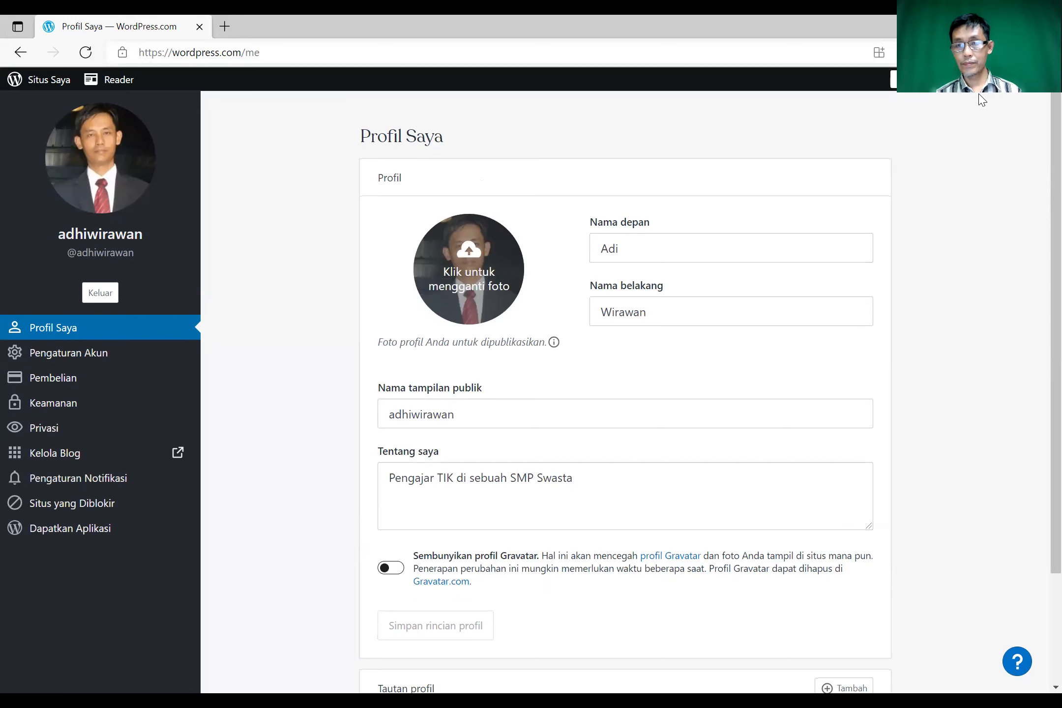
click(1014, 88)
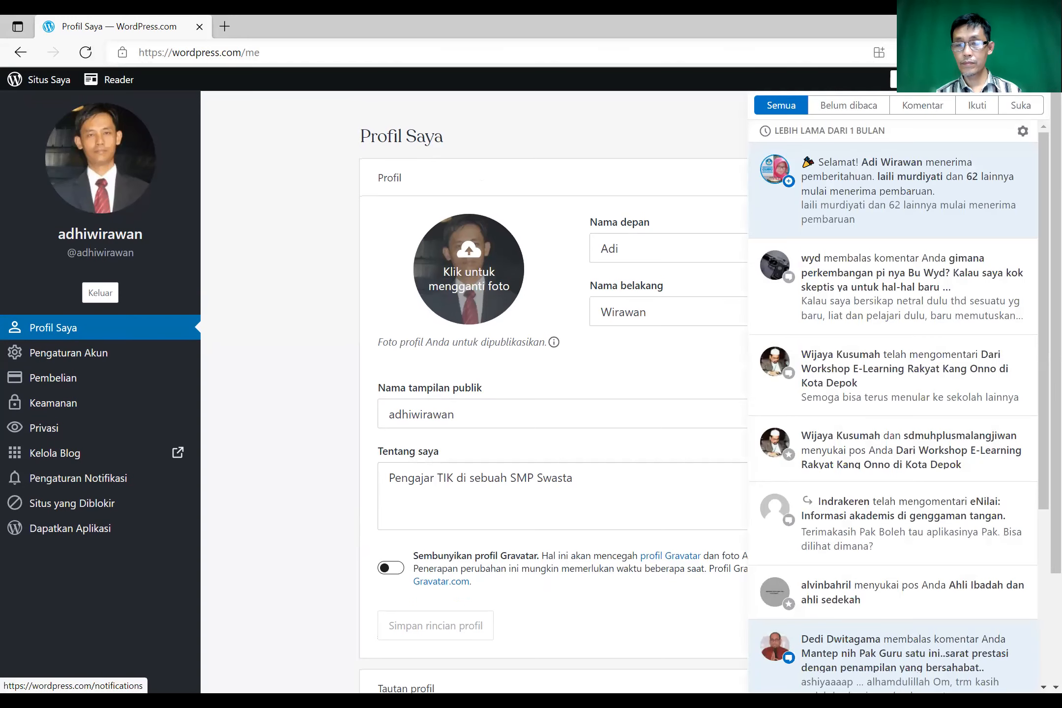
click(995, 82)
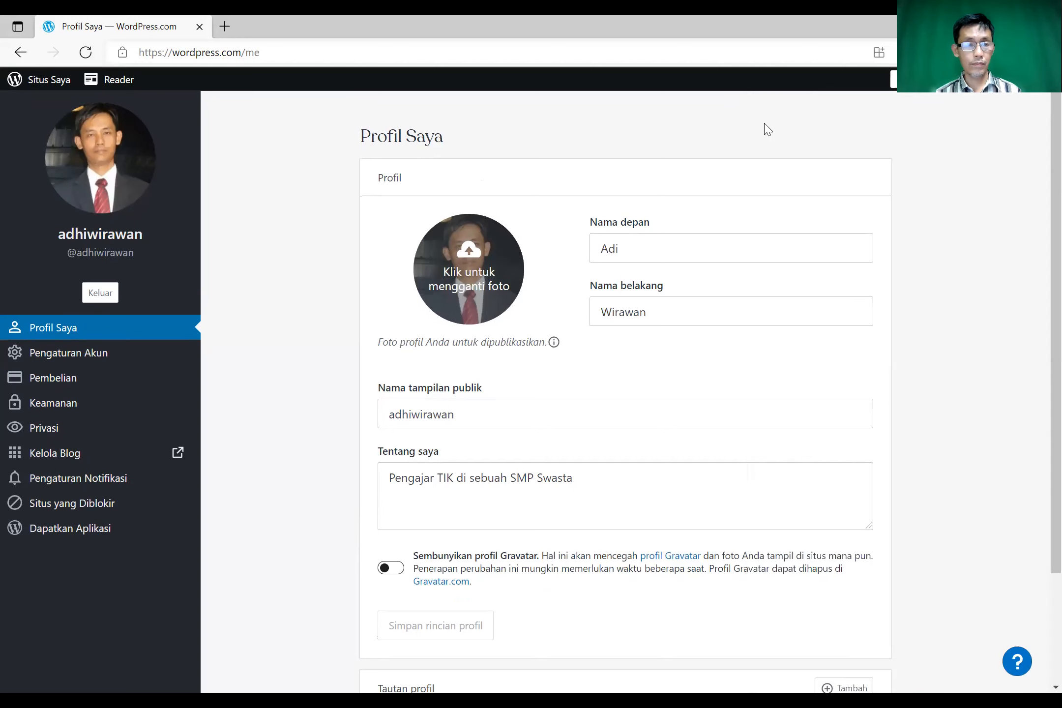
- Log out via Keluar, then choose 'Buat situs web Anda' on the WordPress.com homepage
click(107, 295)
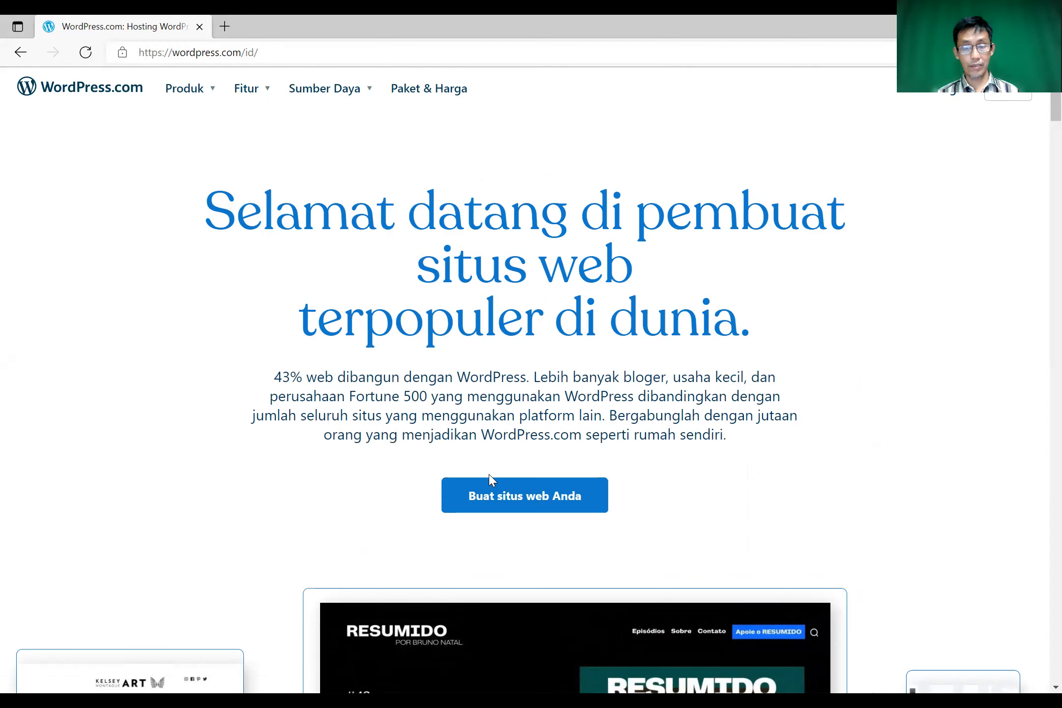
click(527, 499)
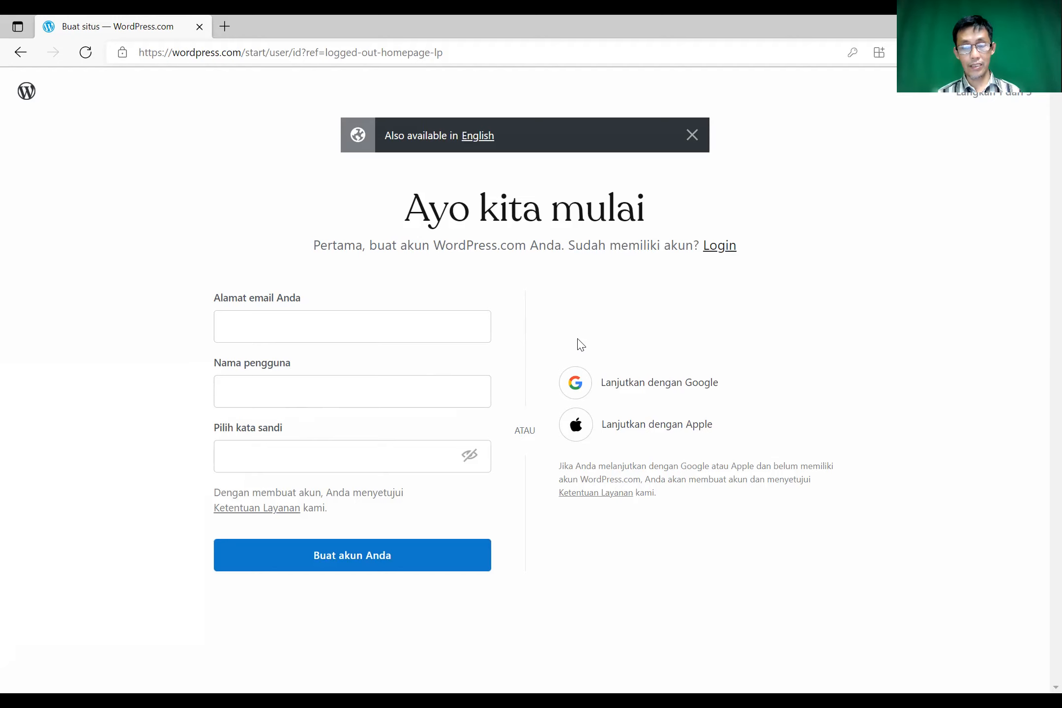
- Sign up with 'Lanjutkan dengan Google' and dismiss the saved-password suggestion
click(610, 383)
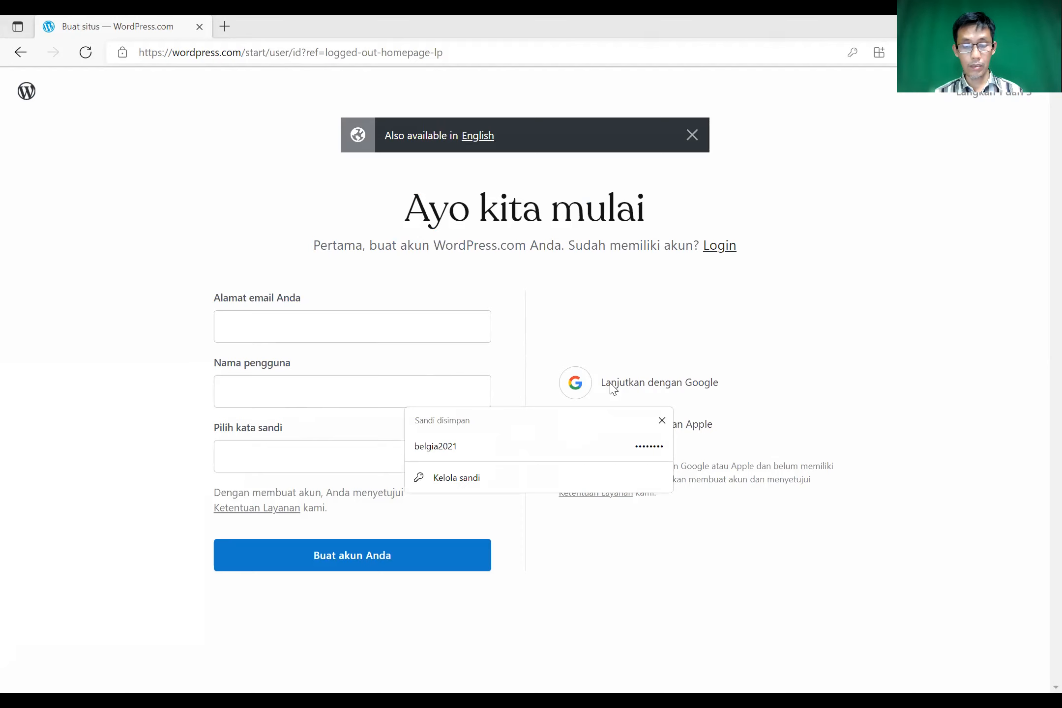
click(610, 384)
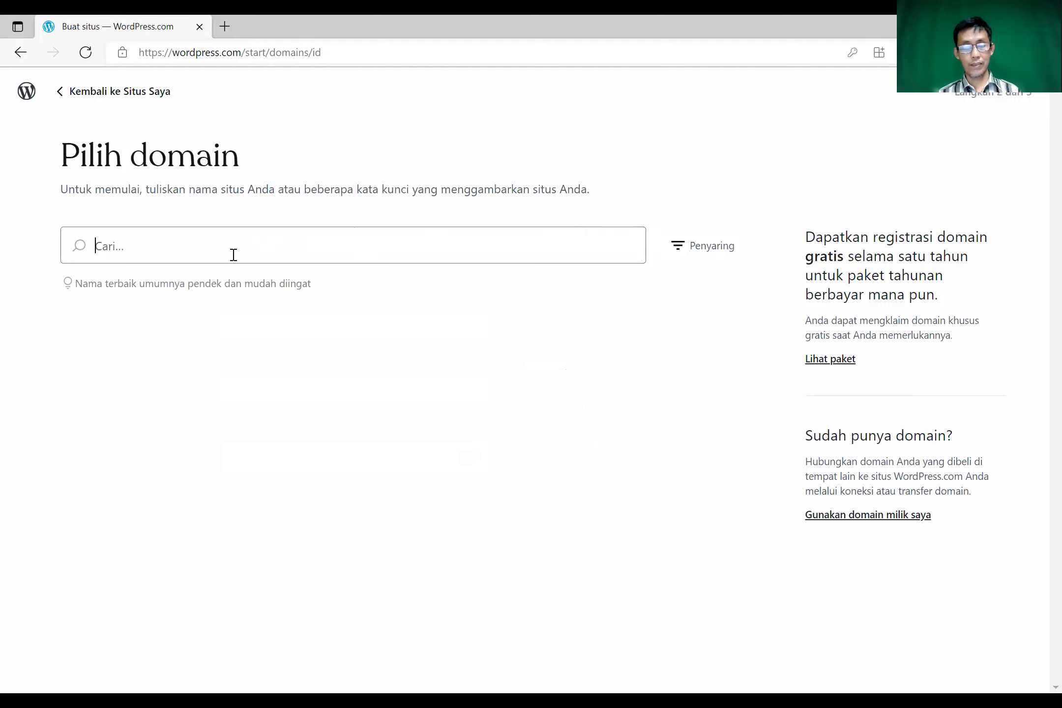
- Search for ppdbbelgi2021 and select the free ppdbbelgi2021.wordpress.com address
click(205, 251)
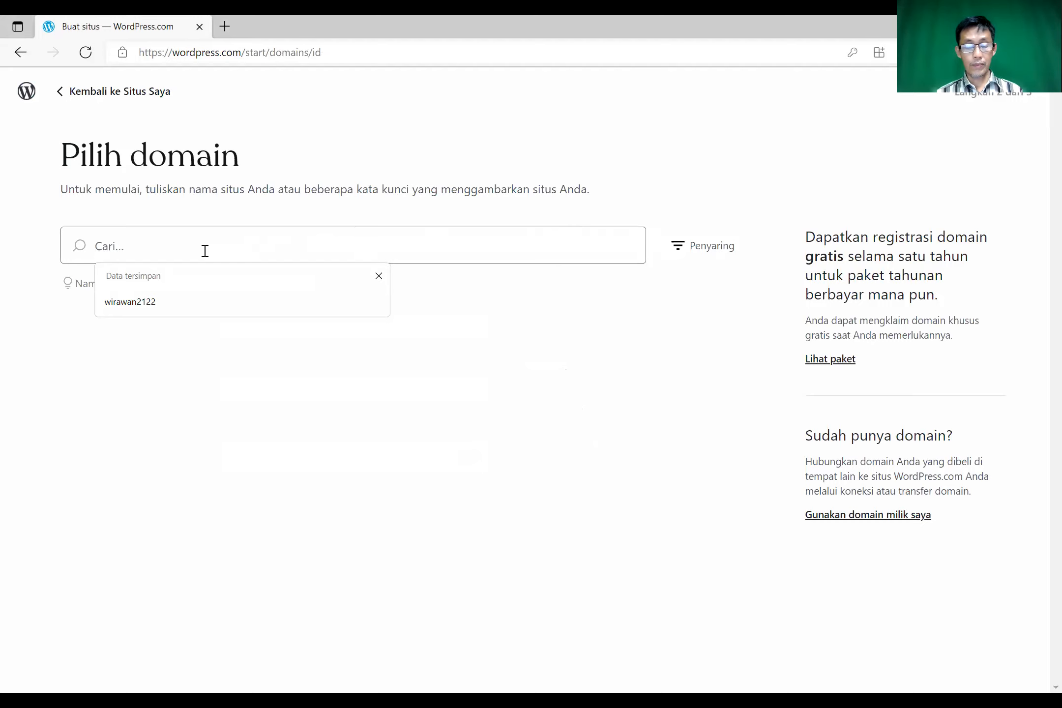
text(p)
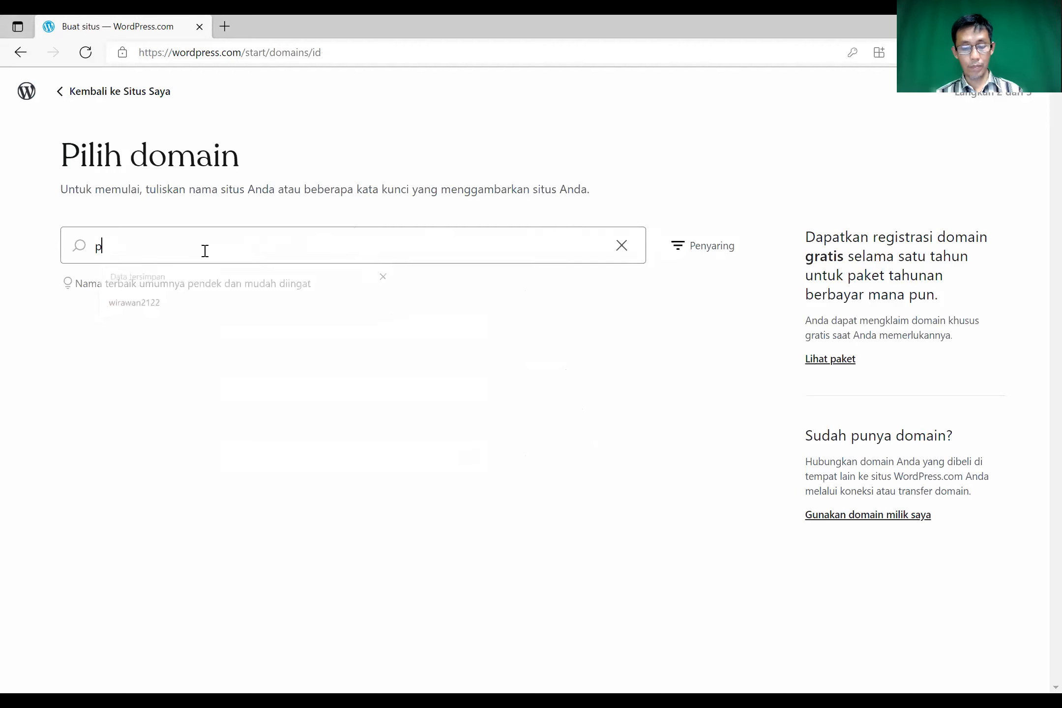
text(pdbbelgi)
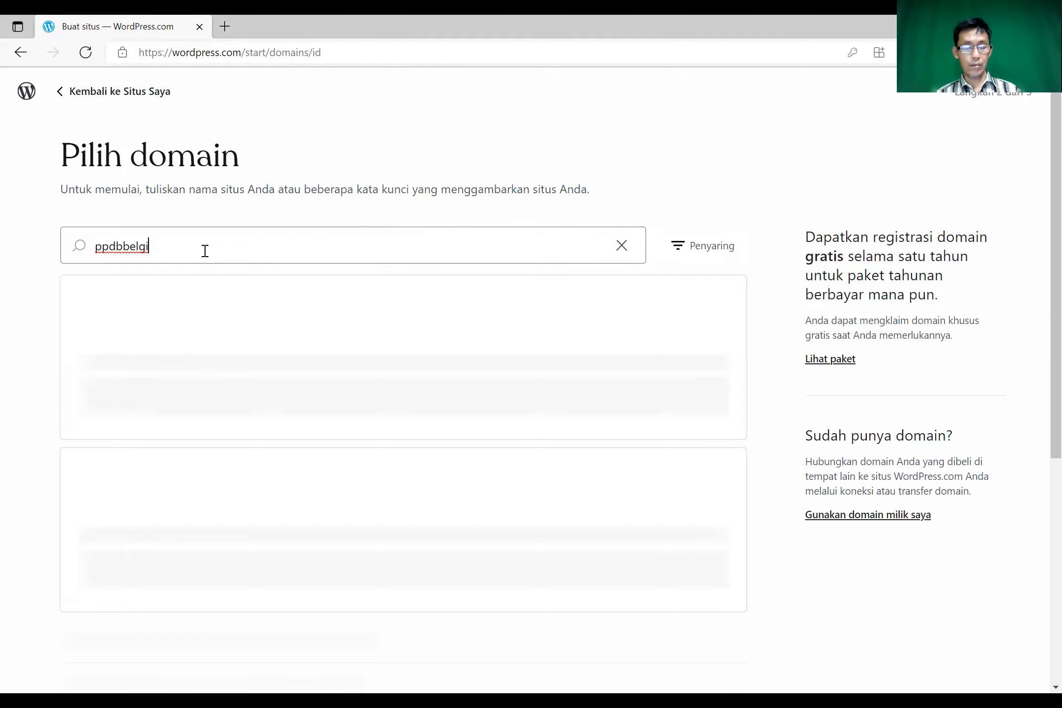
text(2021)
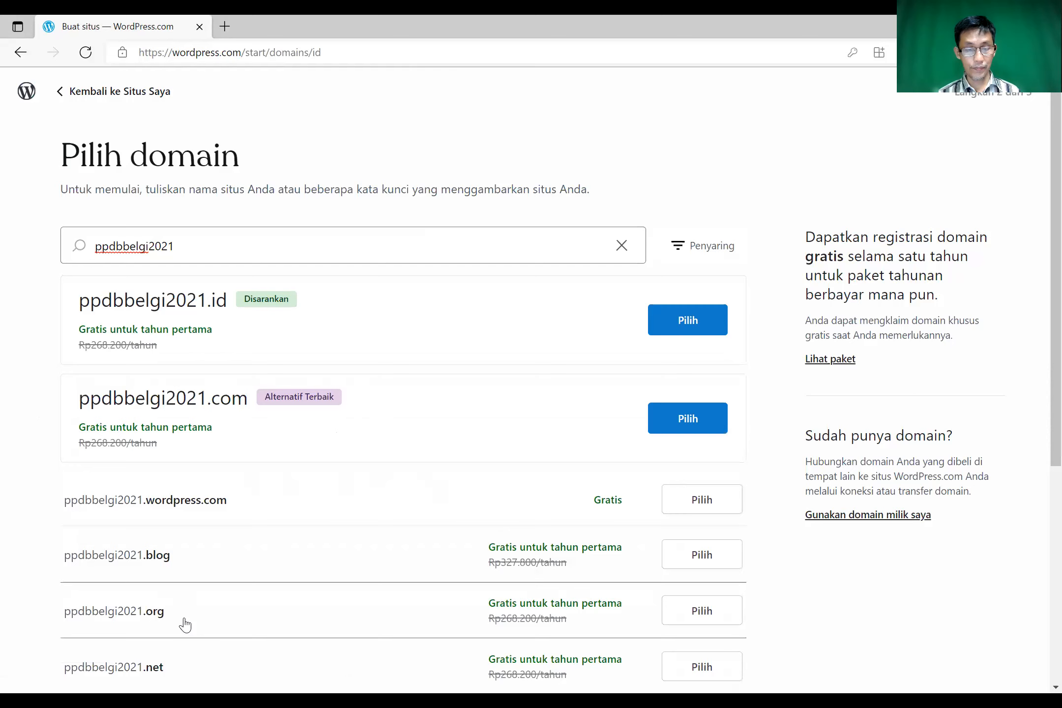
scroll(346, 561, down, 1)
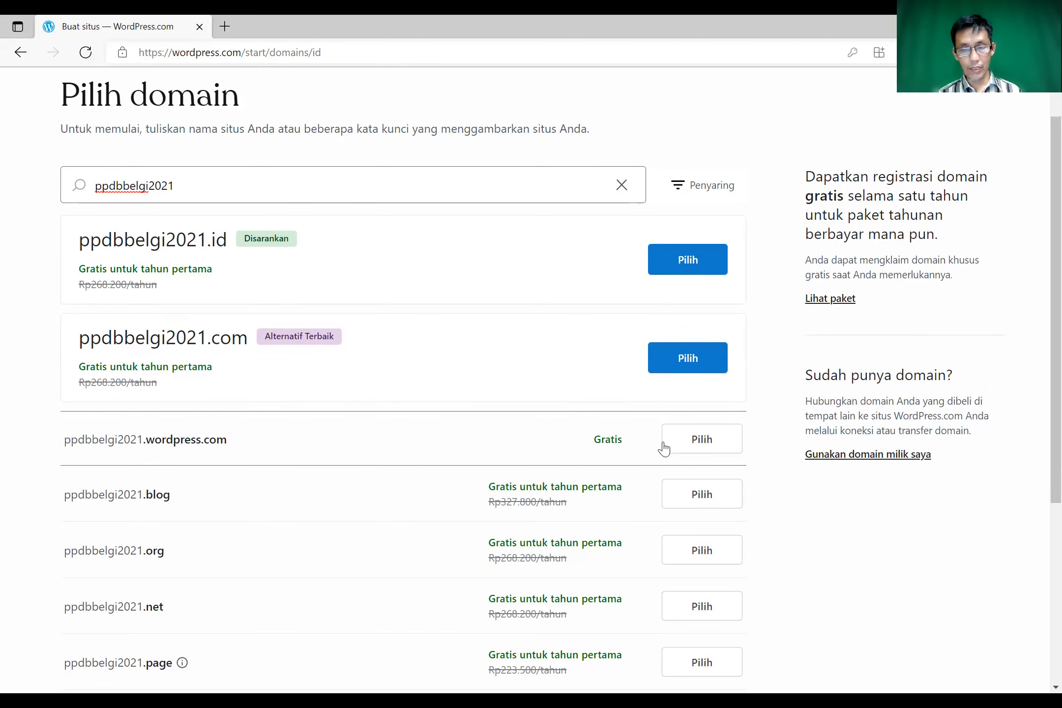
click(709, 446)
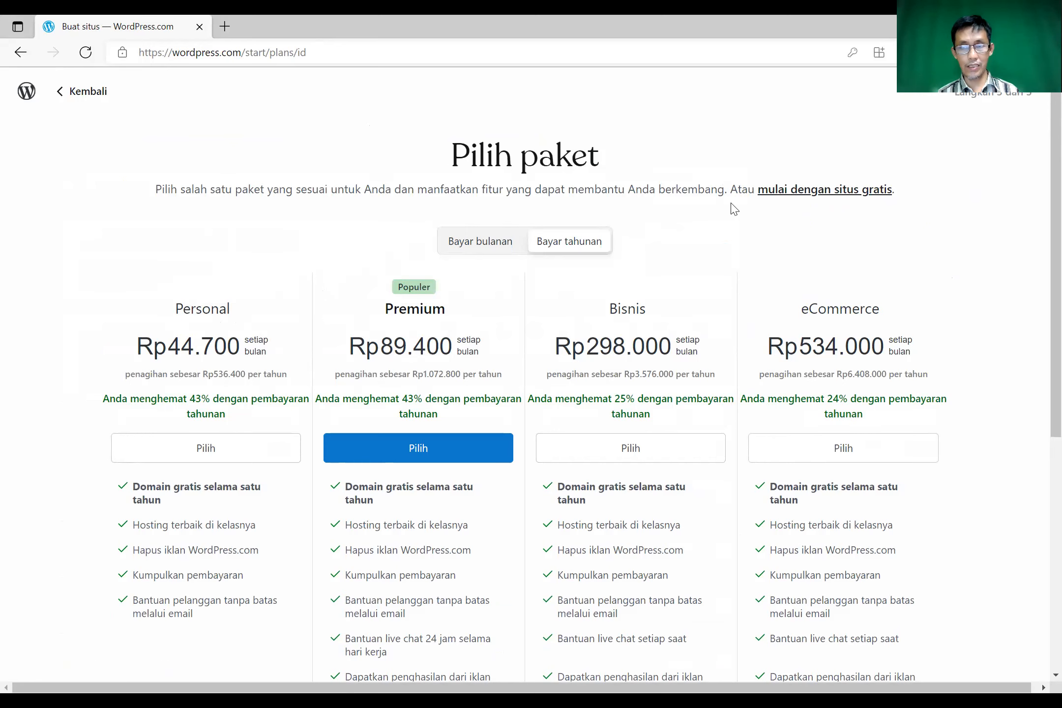
- Skip the paid plans using the 'mulai dengan situs gratis' link
click(787, 196)
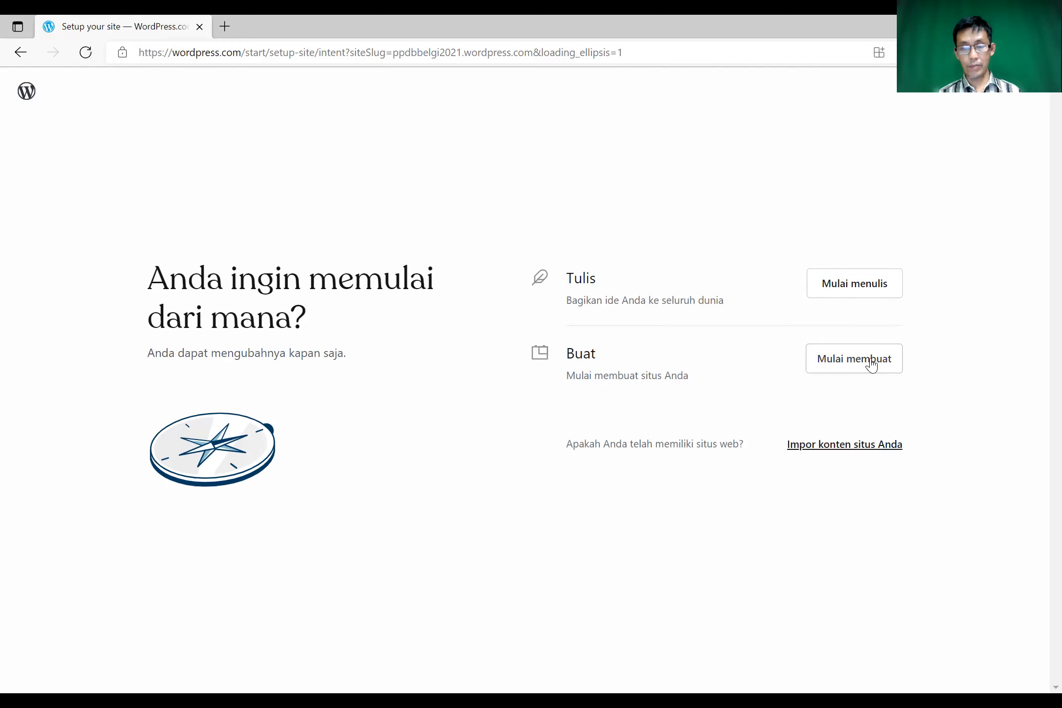
- Choose Mulai menulis and enter 'PPDB SMP PGRI Depok II' as the blog name
click(842, 292)
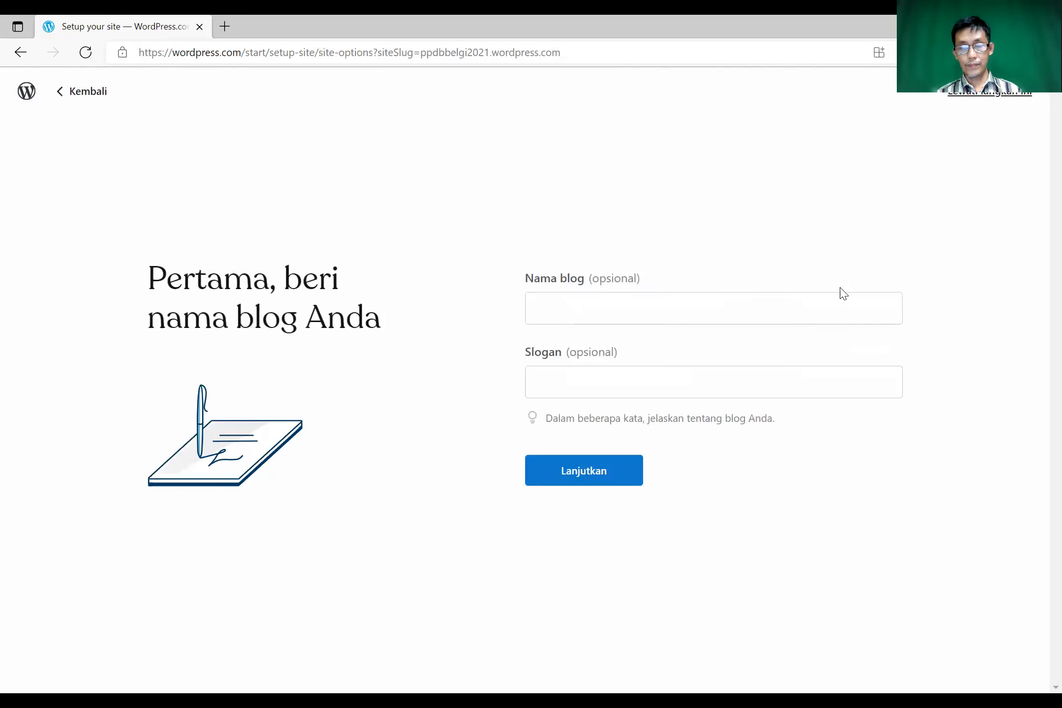
click(591, 306)
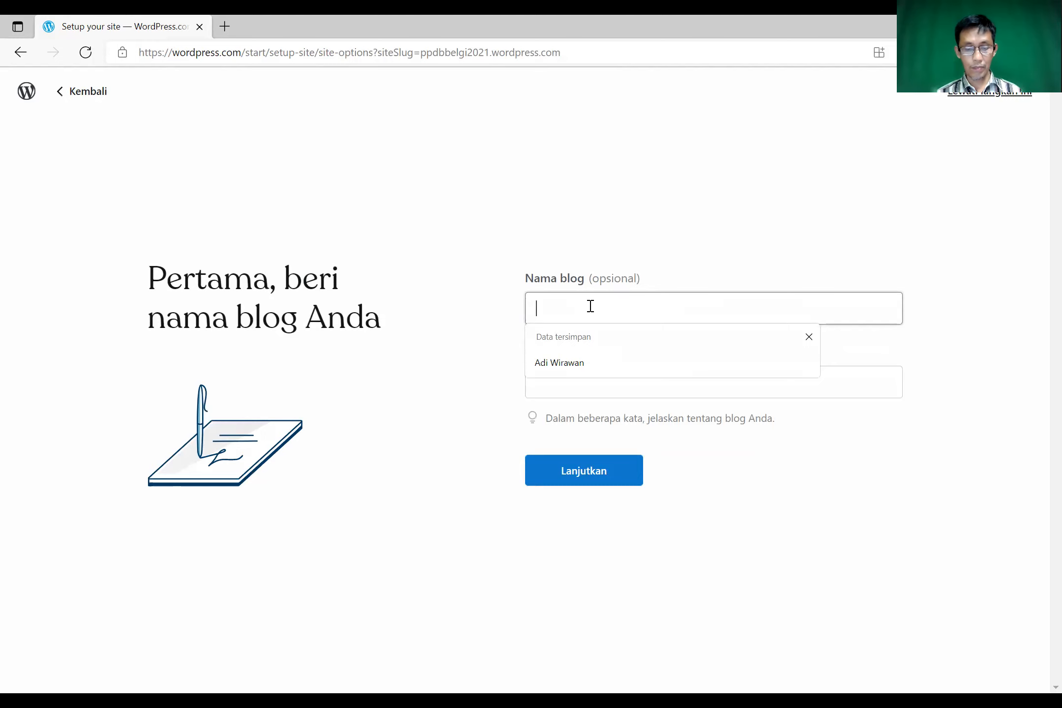
text(PPDB SMP)
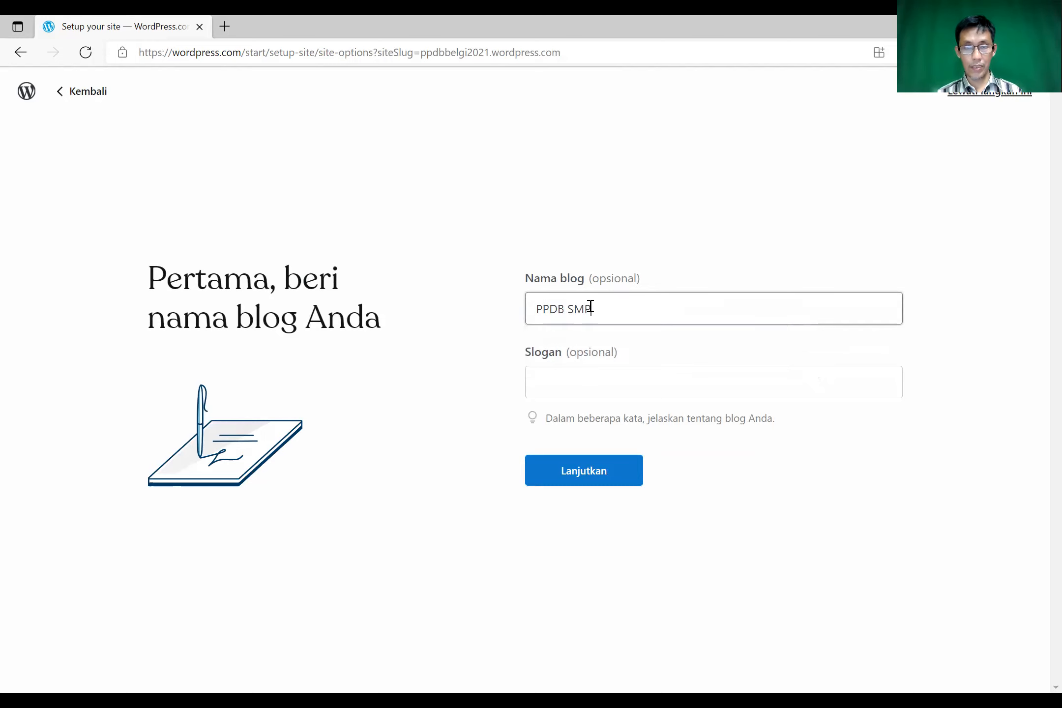
text( PGRI Depok II)
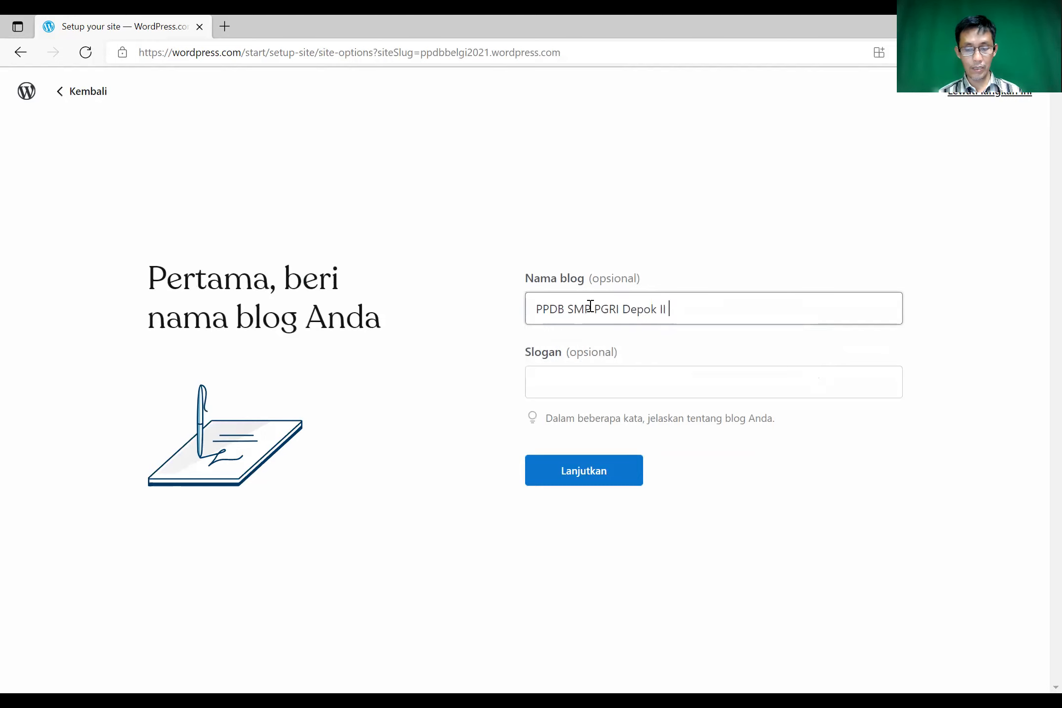
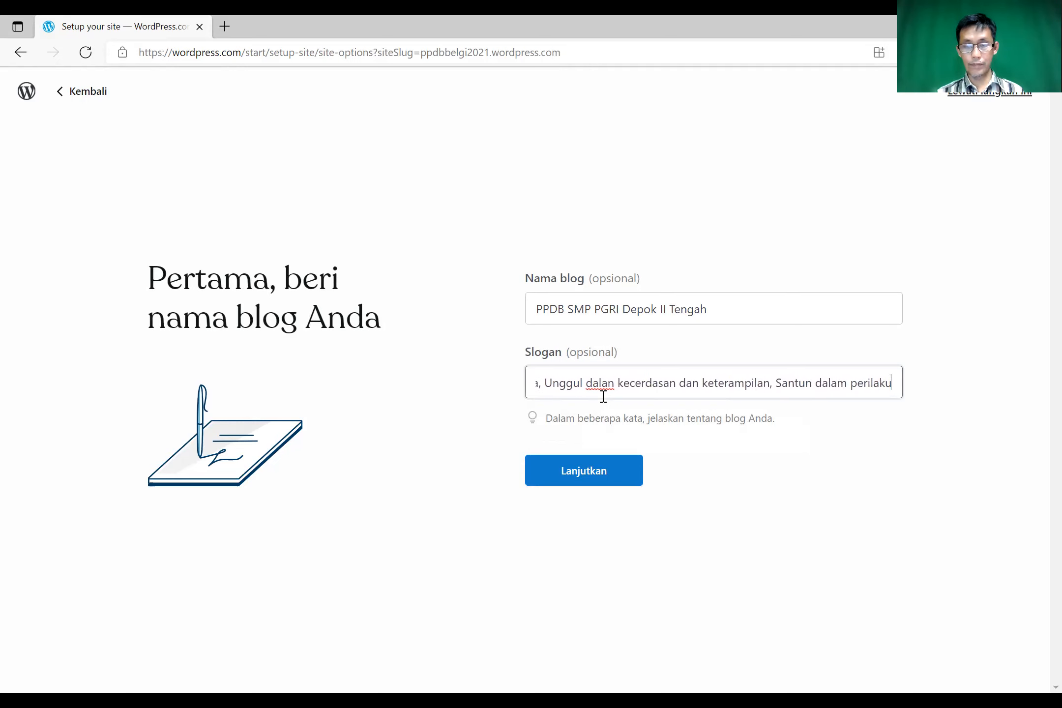
- Confirm the blog name 'PPDB SMP PGRI Depok II Tengah' and its slogan, and continue setup
click(588, 473)
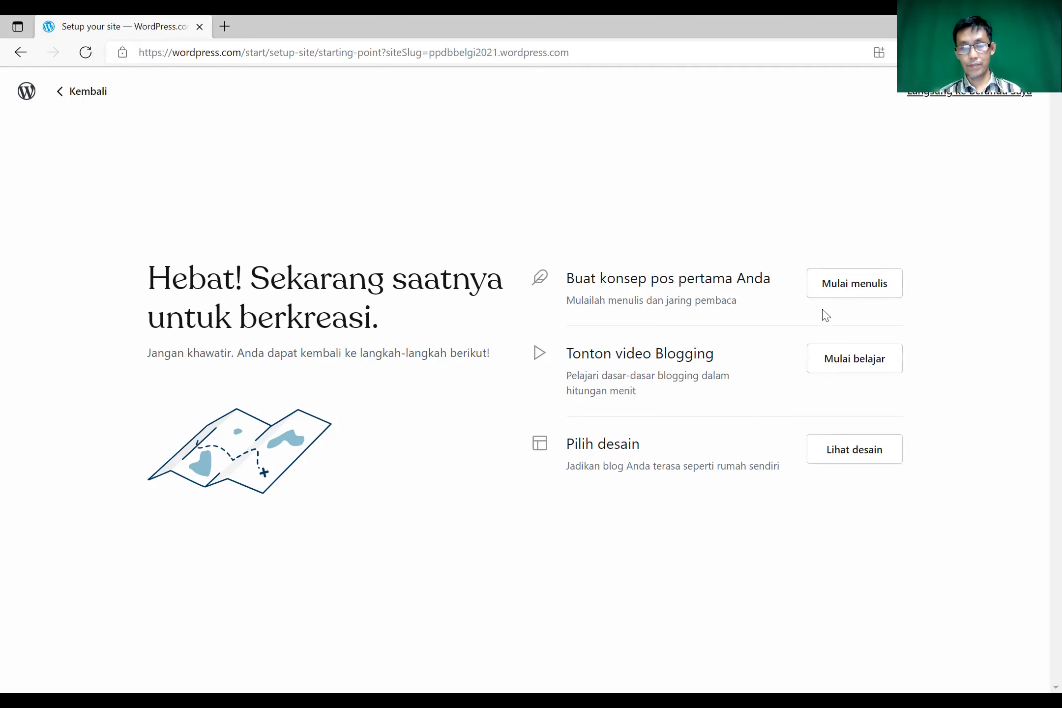
- Browse the theme designs, preview Twenty Sixteen, and choose to build the site with it
click(834, 456)
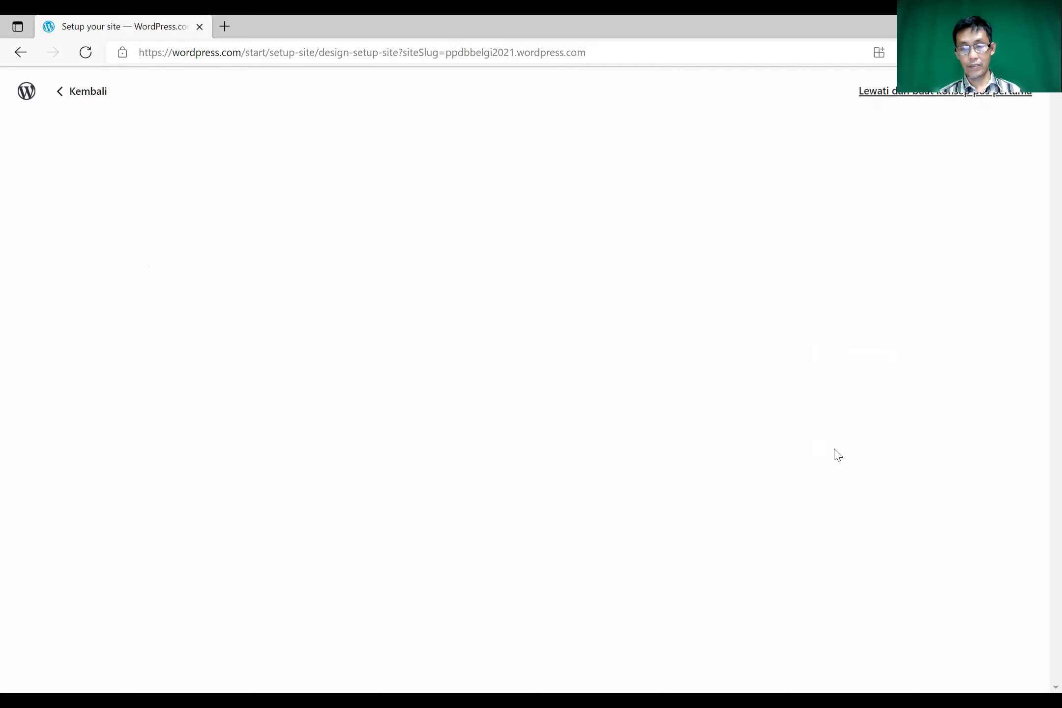
mouse_move(573, 406)
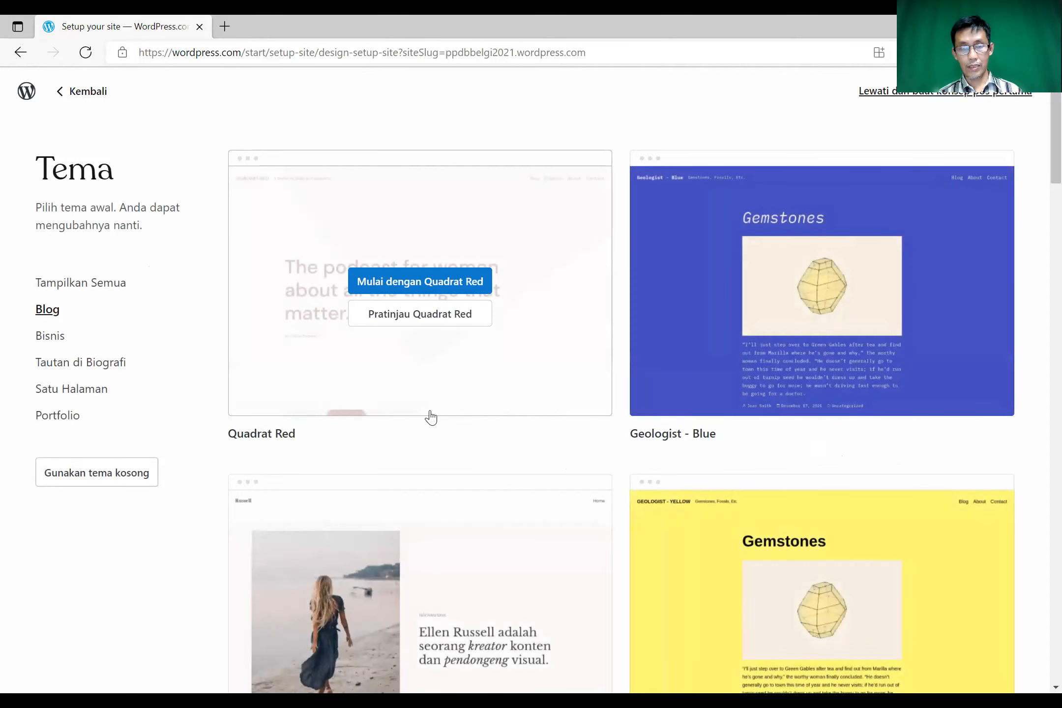
scroll(431, 417, down, 10)
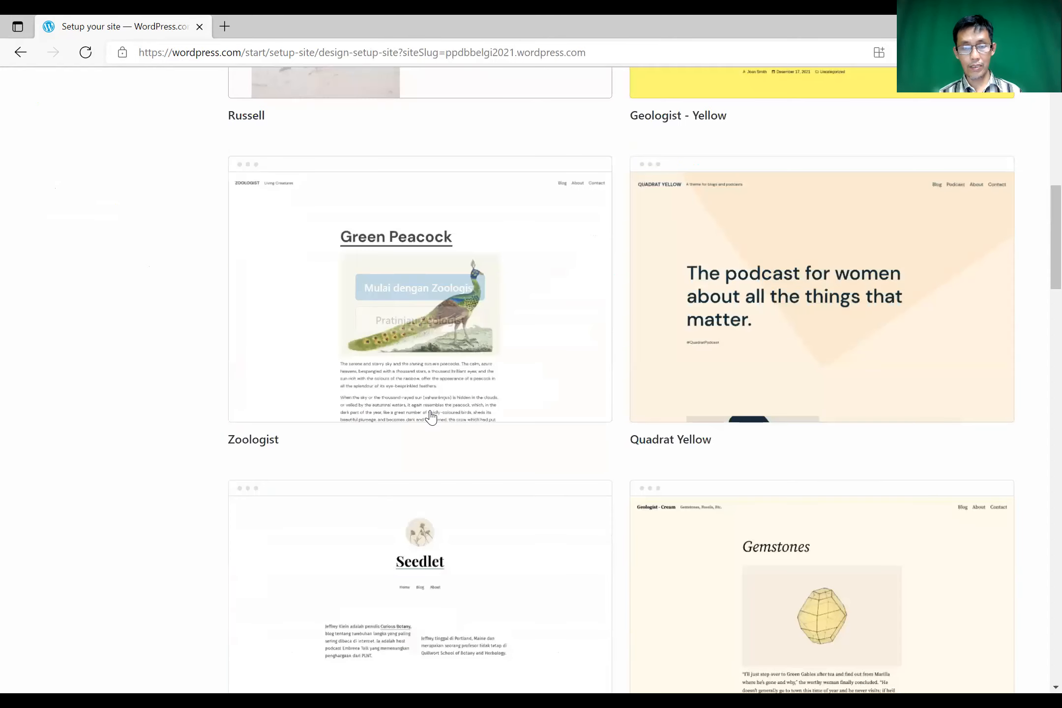
scroll(431, 417, down, 10)
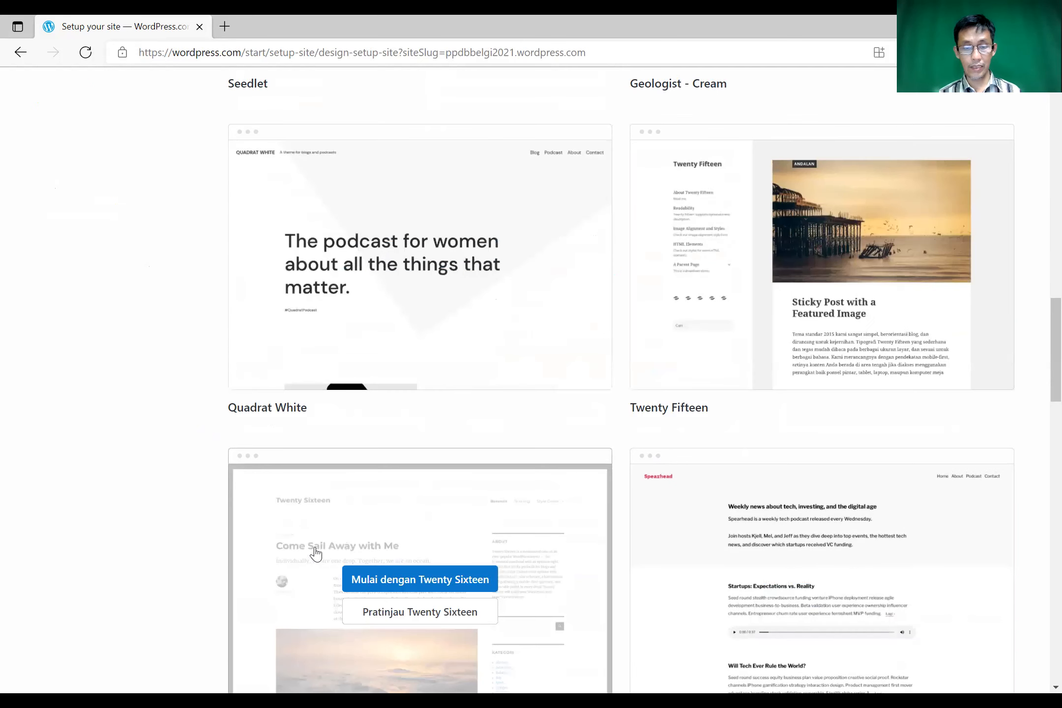
scroll(316, 553, down, 1)
click(364, 487)
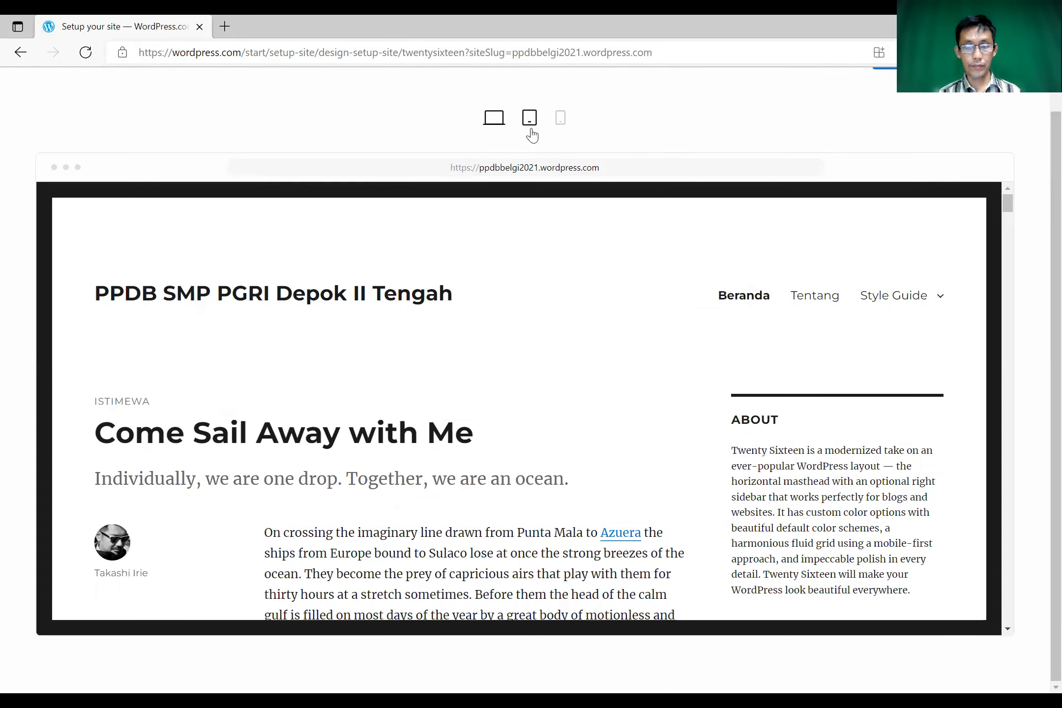
scroll(516, 292, up, 2)
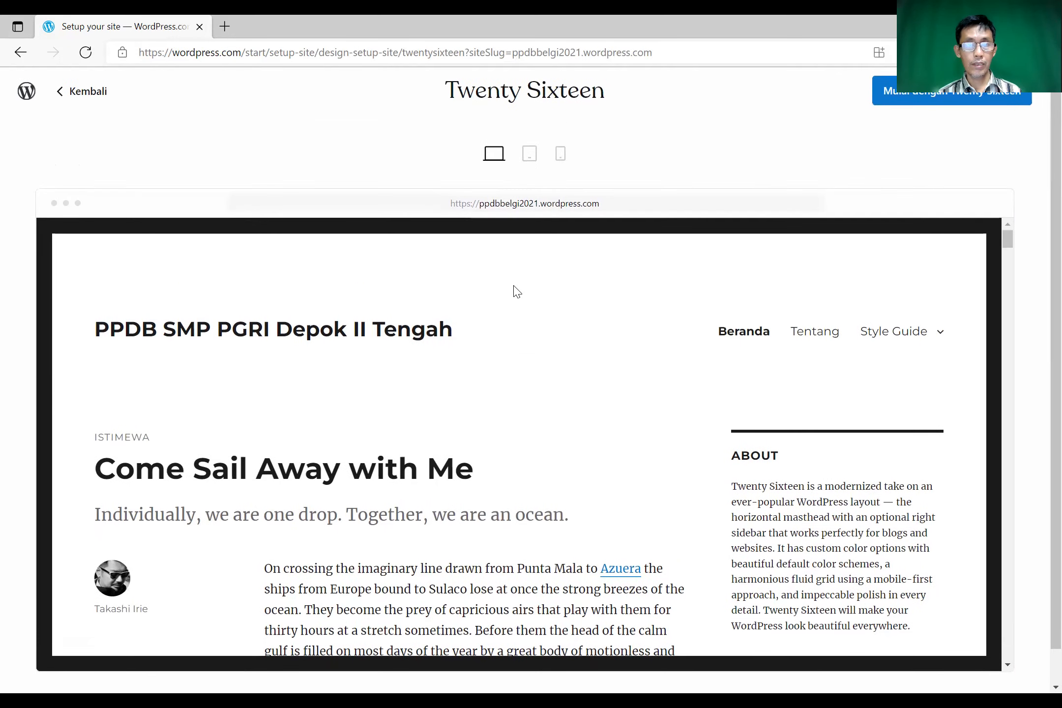
click(917, 96)
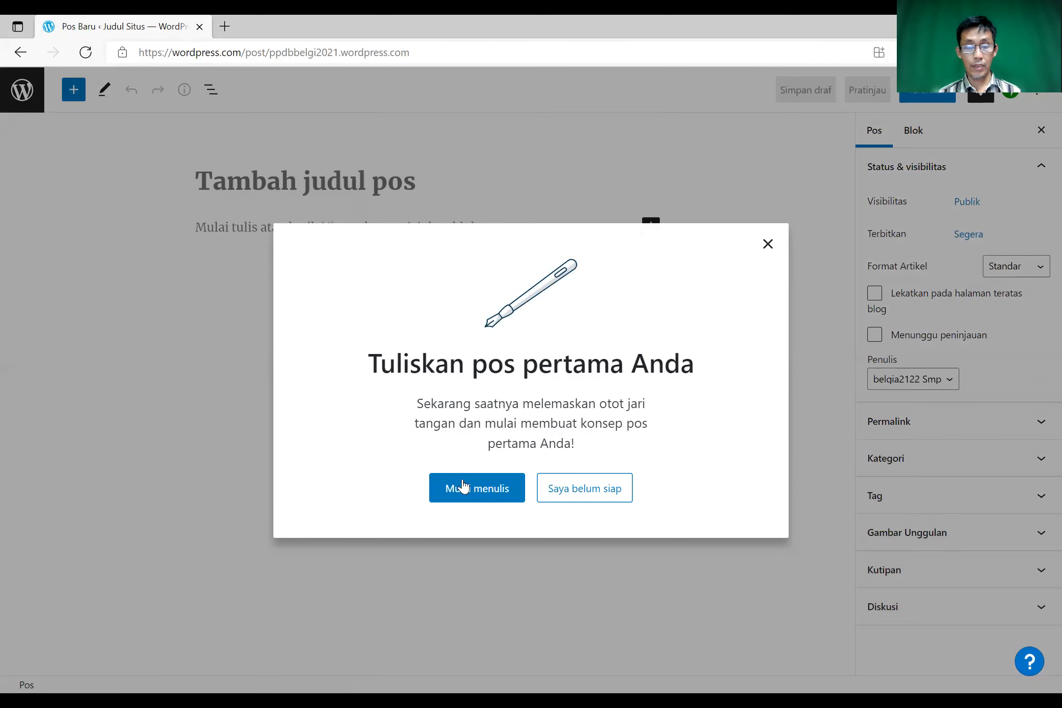
- Dismiss the welcome prompt with Mulai menulis to reach an empty new-post editor
click(471, 492)
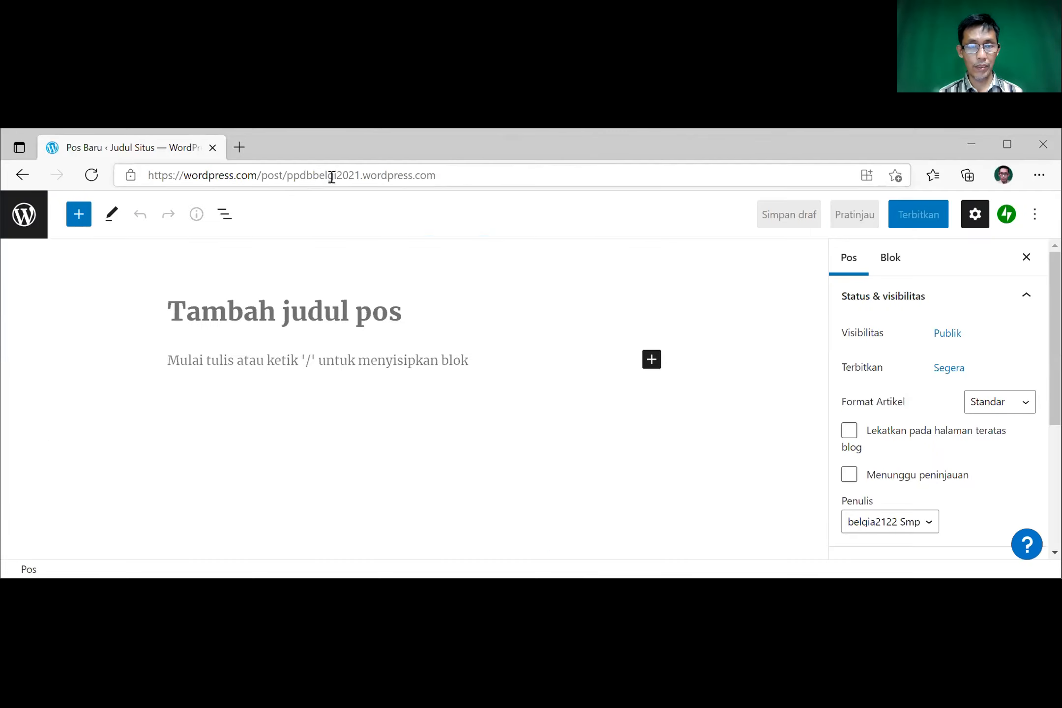
- Load ppdbbelgi2021.wordpress.com in a new maximized tab, then return to the Pos Baru editor
click(240, 143)
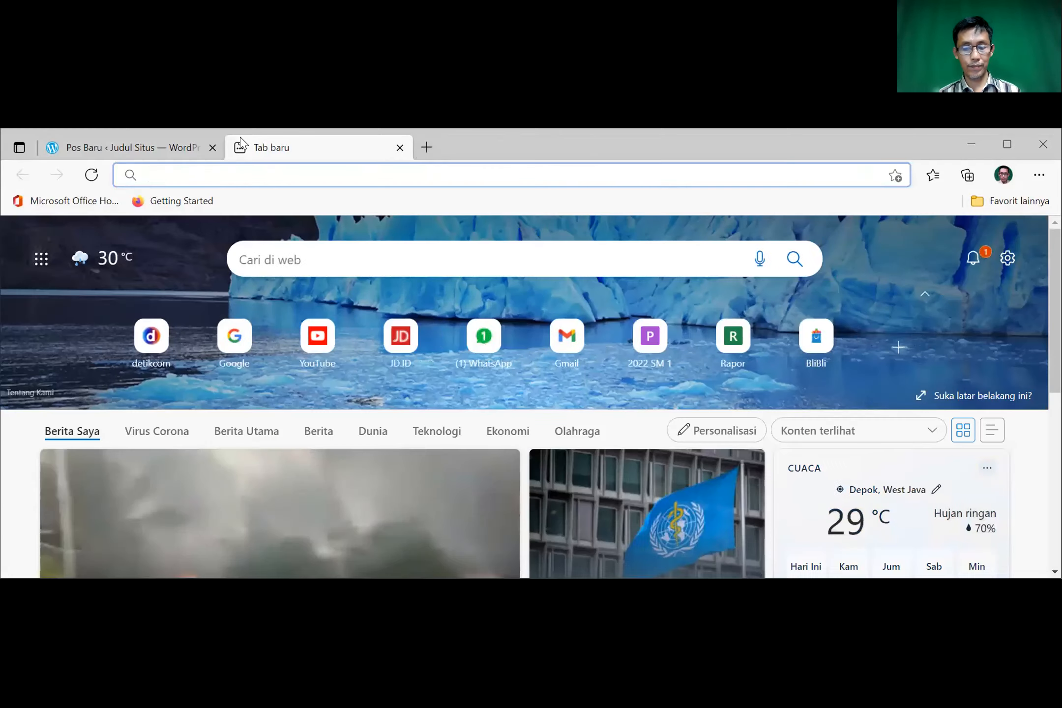
text(ppdbb)
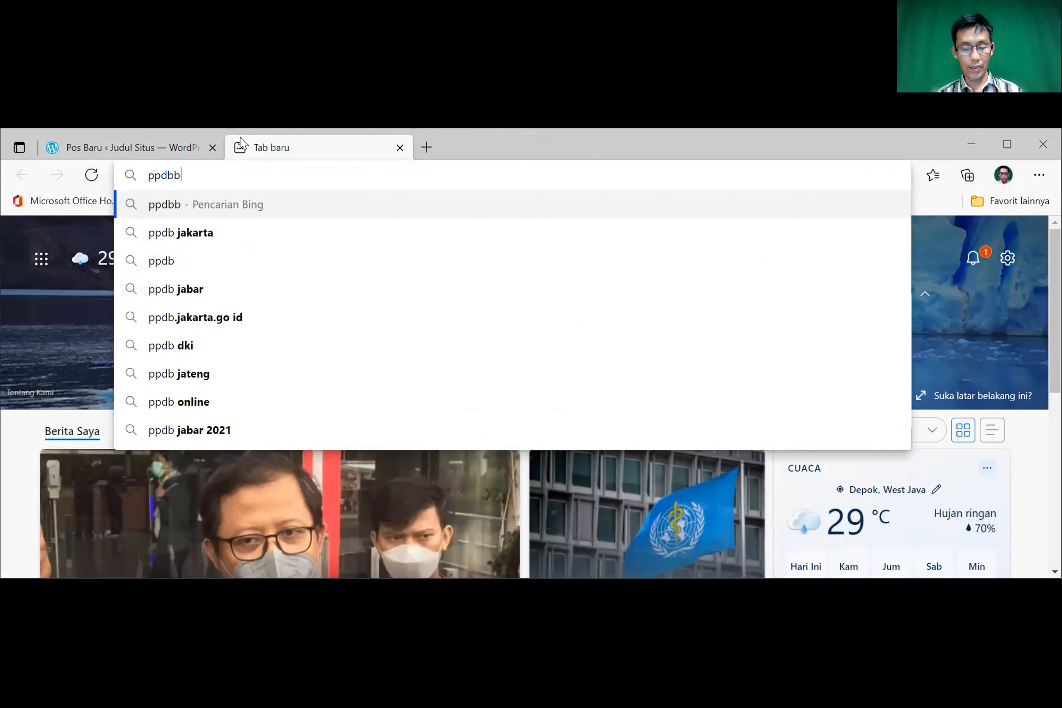
text(elgi202)
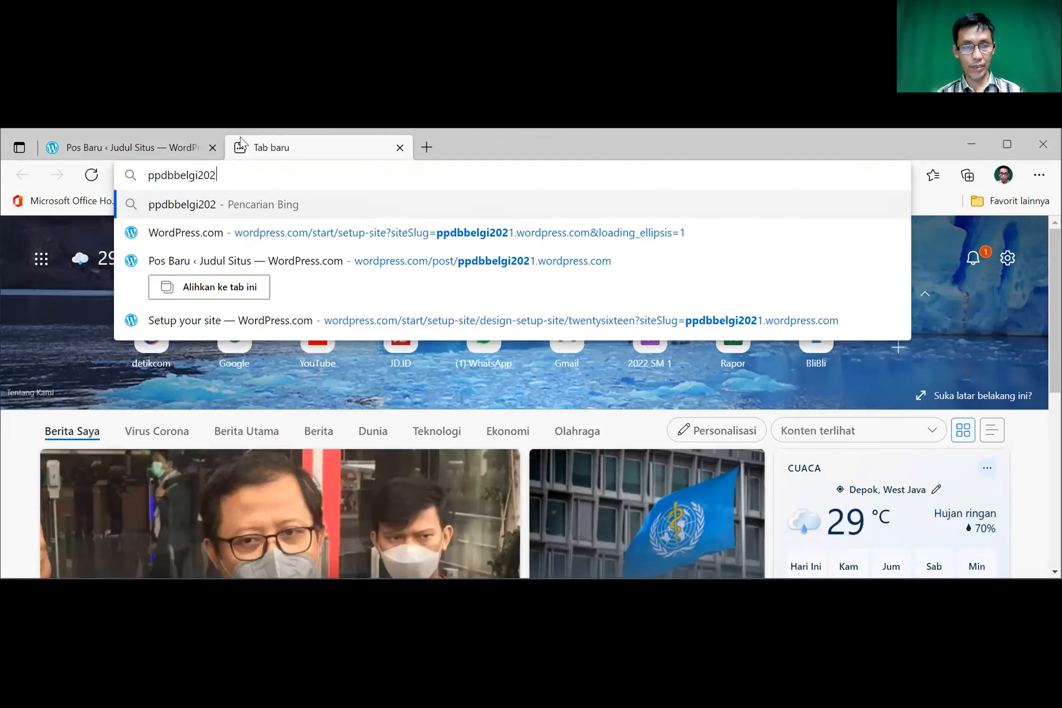
text(1.wordp)
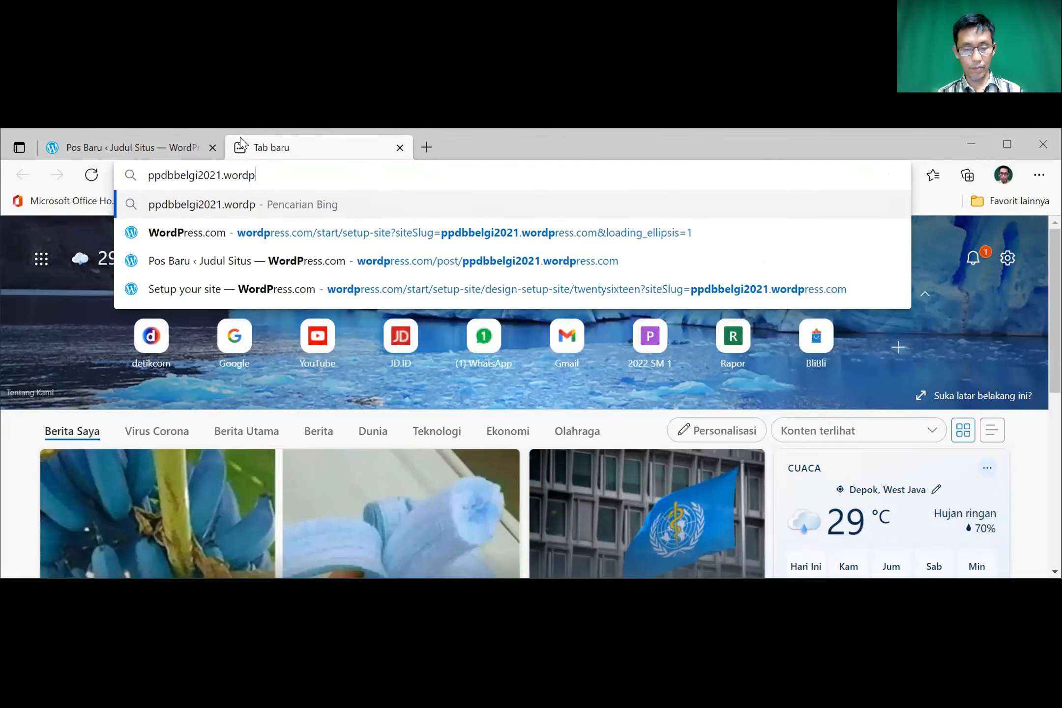
text(ress.vom)
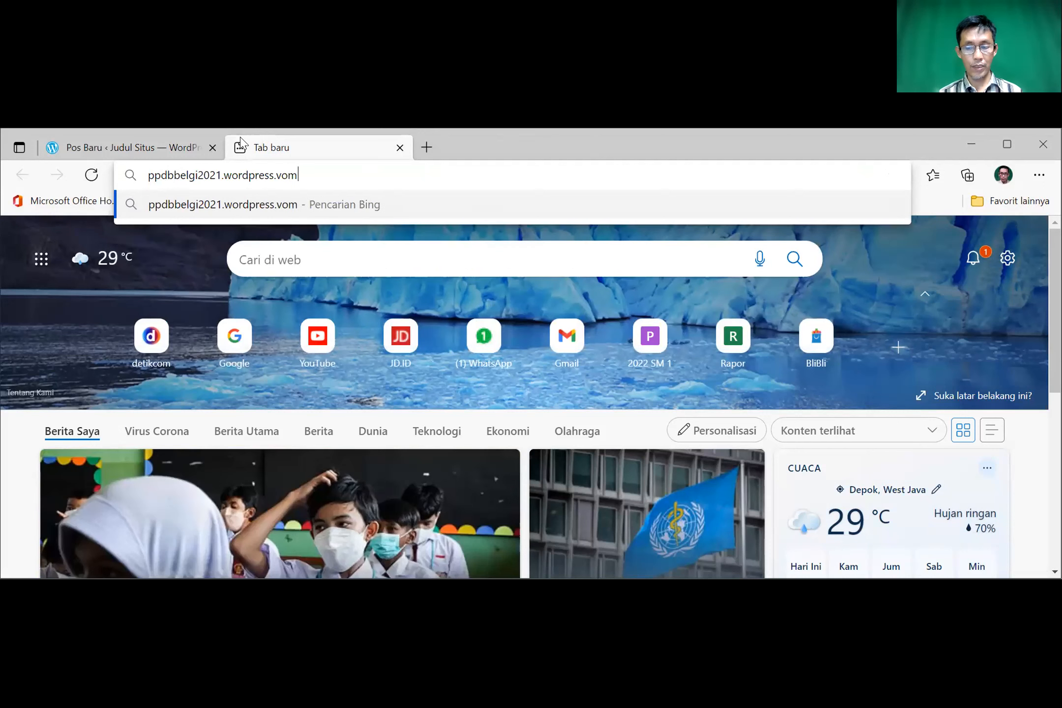
key(BackSpace)
key(BackSpace)
key(BackSpace)
text(com)
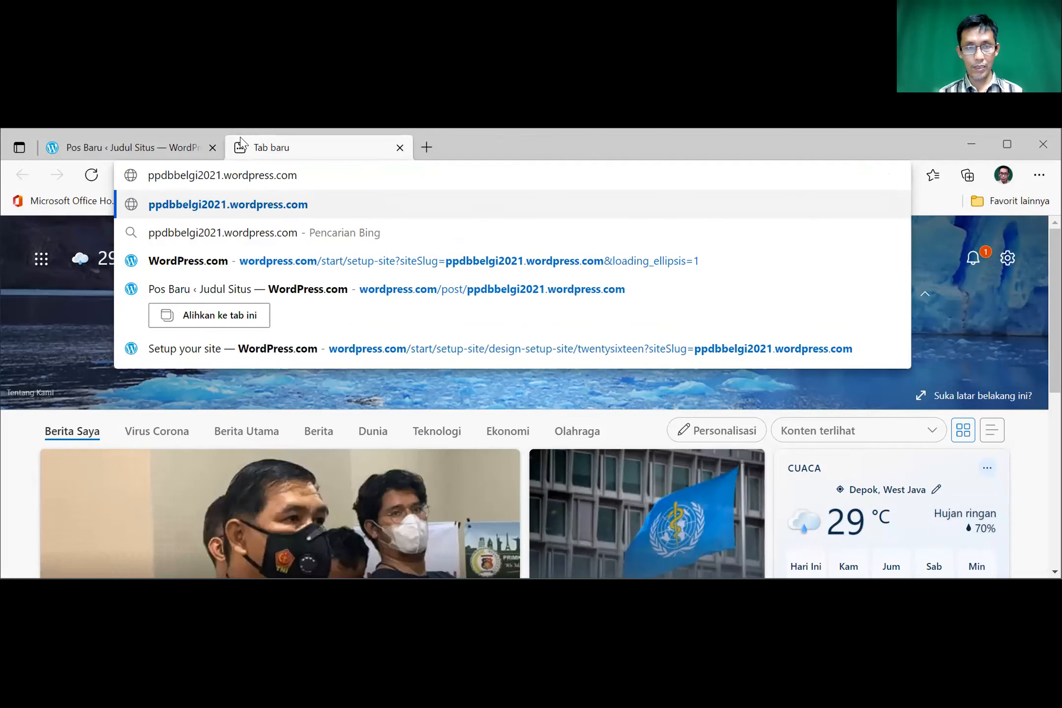
key(Return)
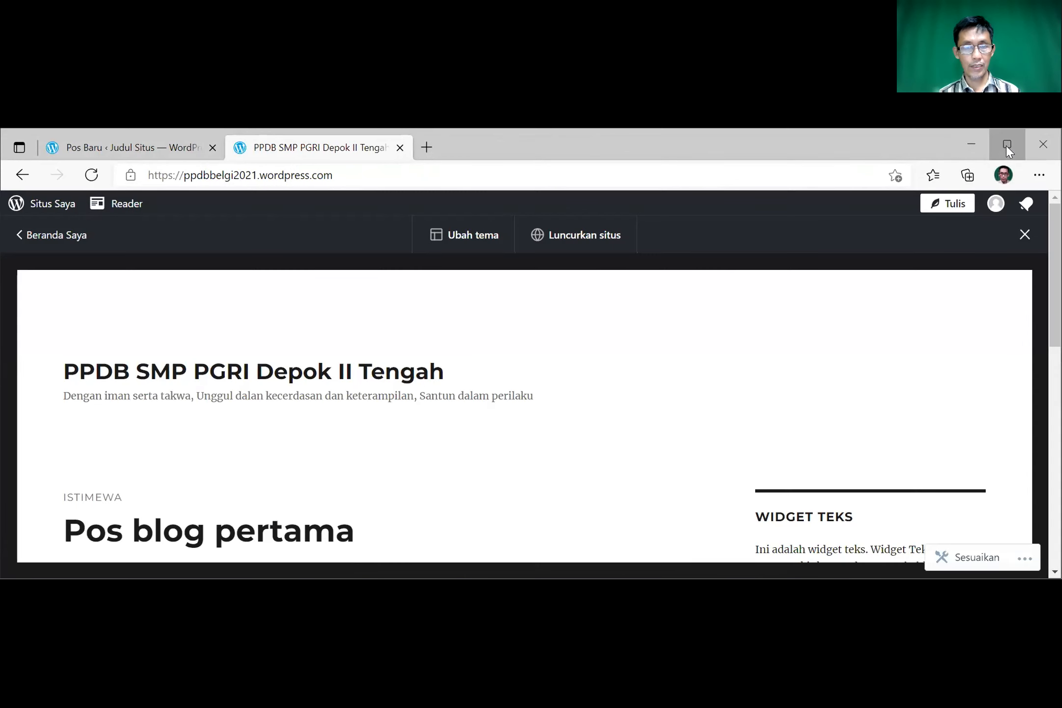
click(1006, 145)
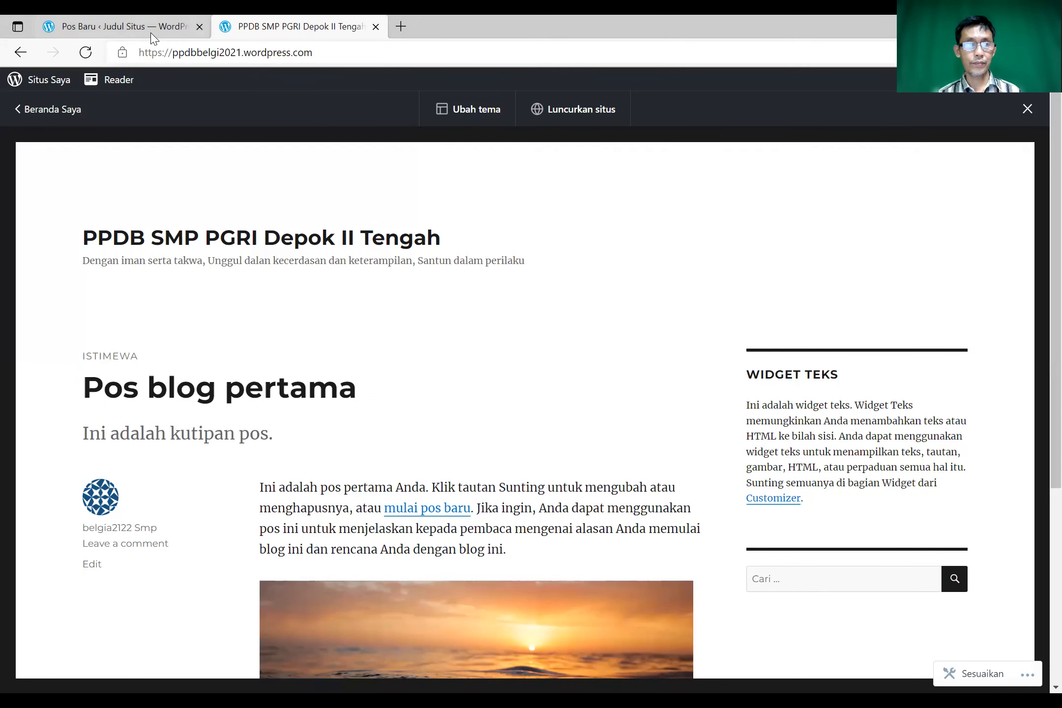
click(146, 21)
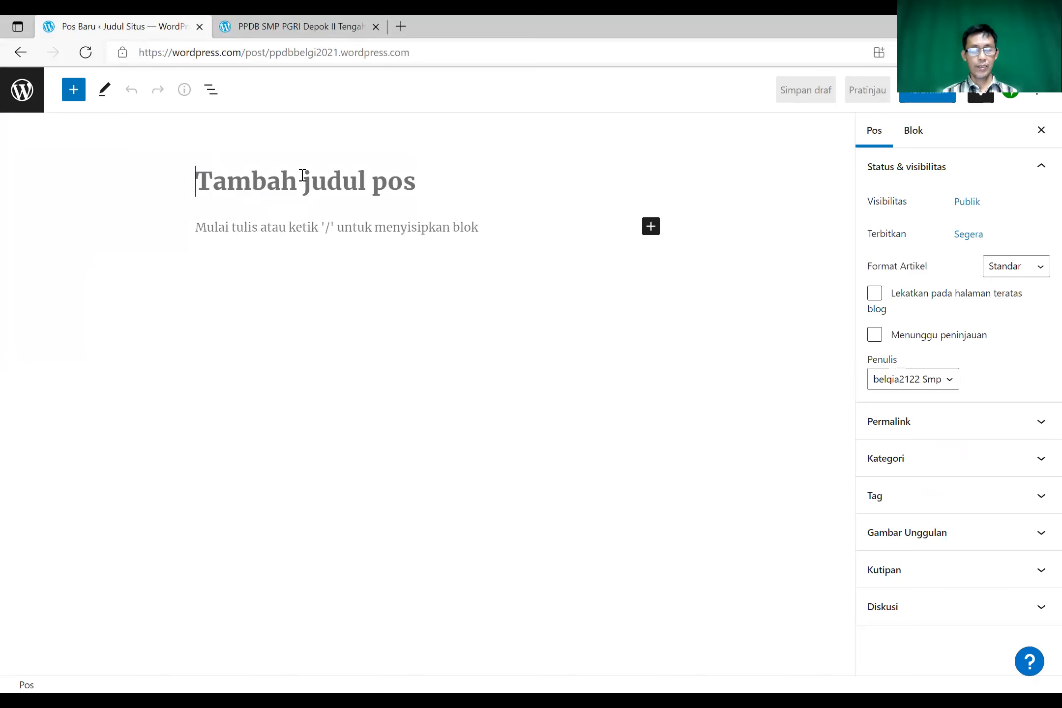
- Title the post 'Yuk Bersekolah di SMP PGRI Depok II Tengah' and move into the body paragraph
click(303, 176)
text(Y)
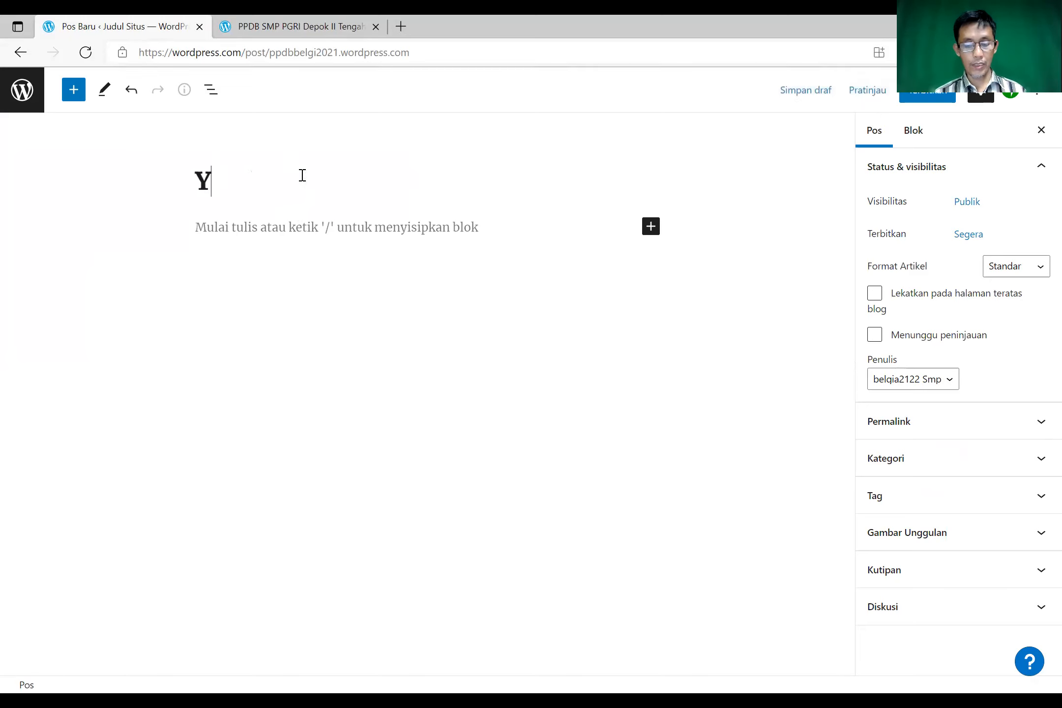
text(uk Bers)
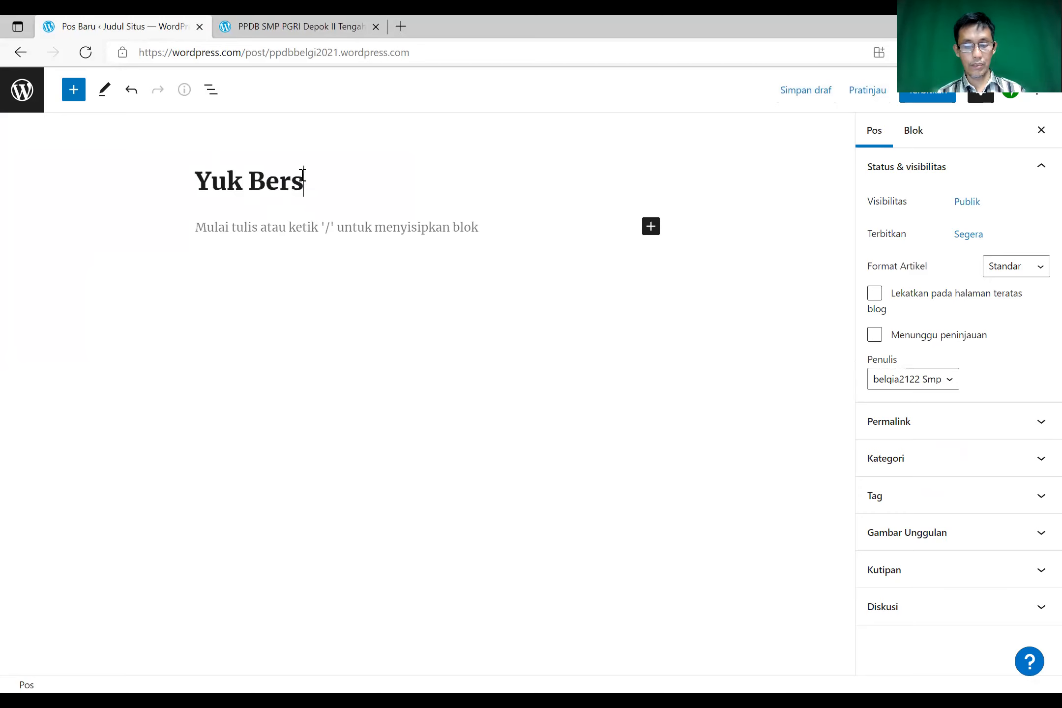
text(ekolah di)
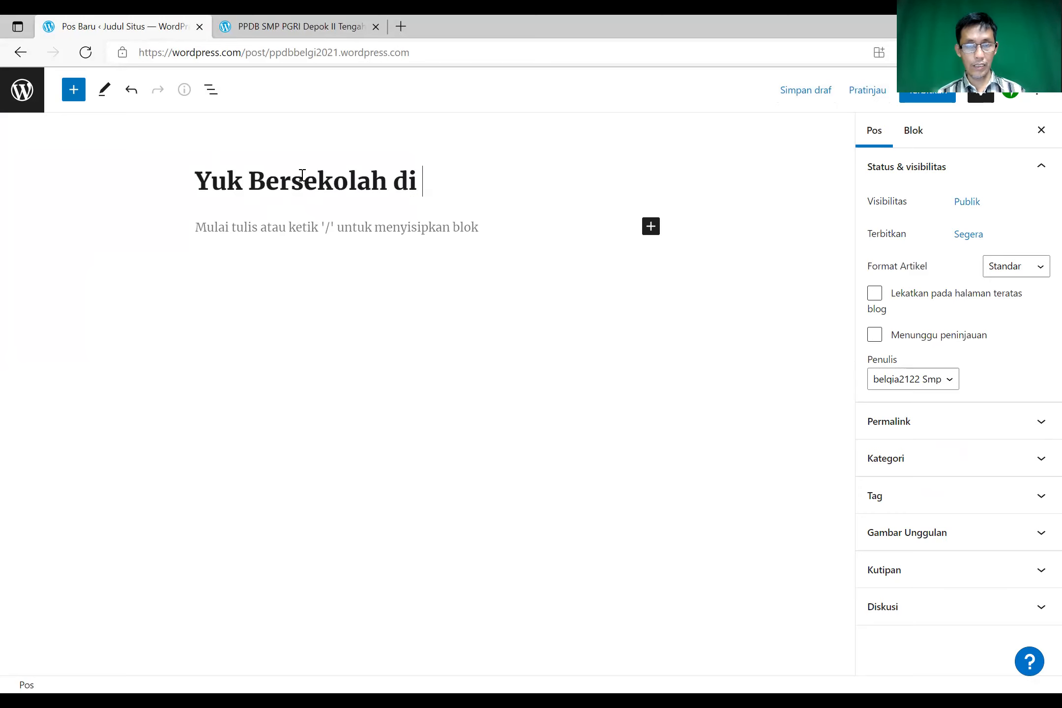
text( SMP PG)
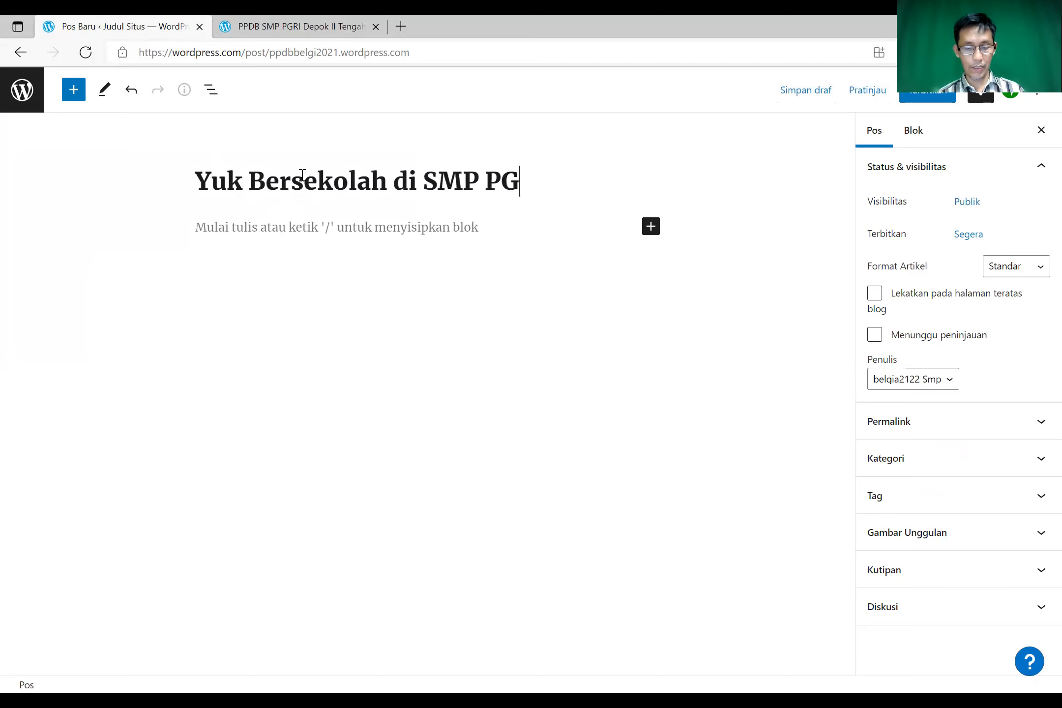
text(RI Depok)
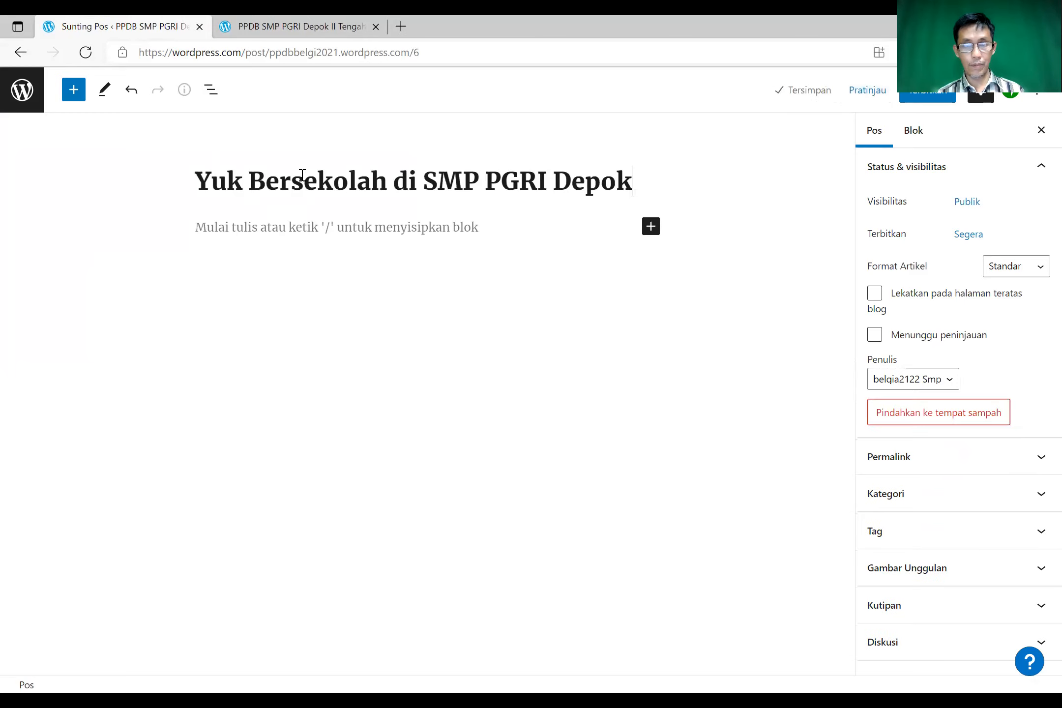
text( II T)
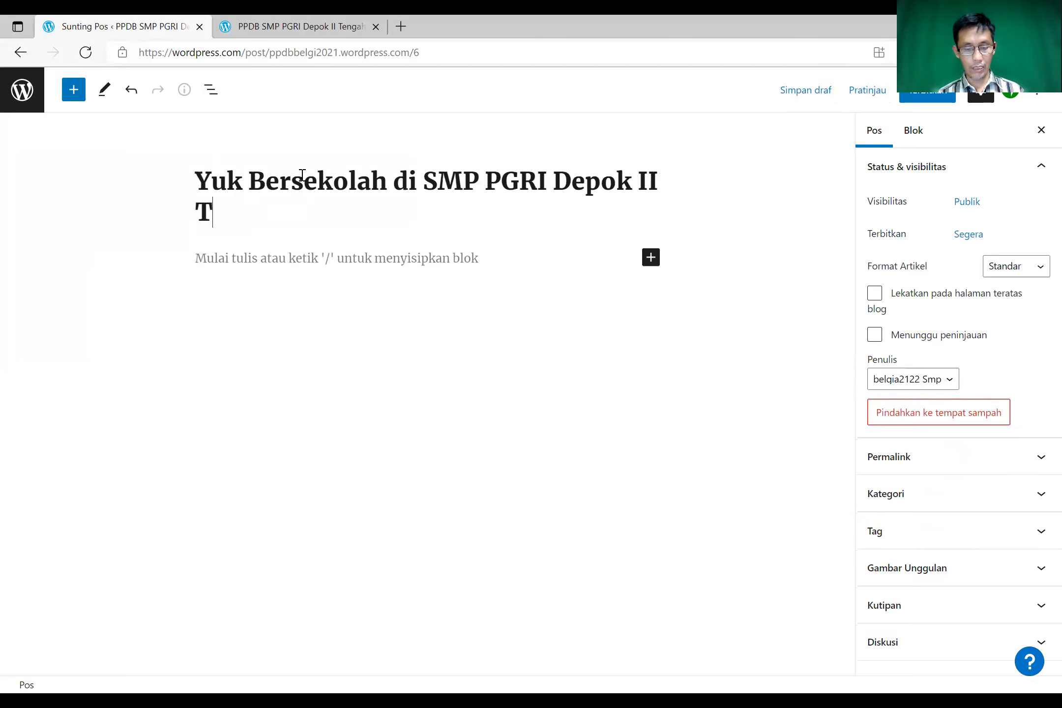
text(engah)
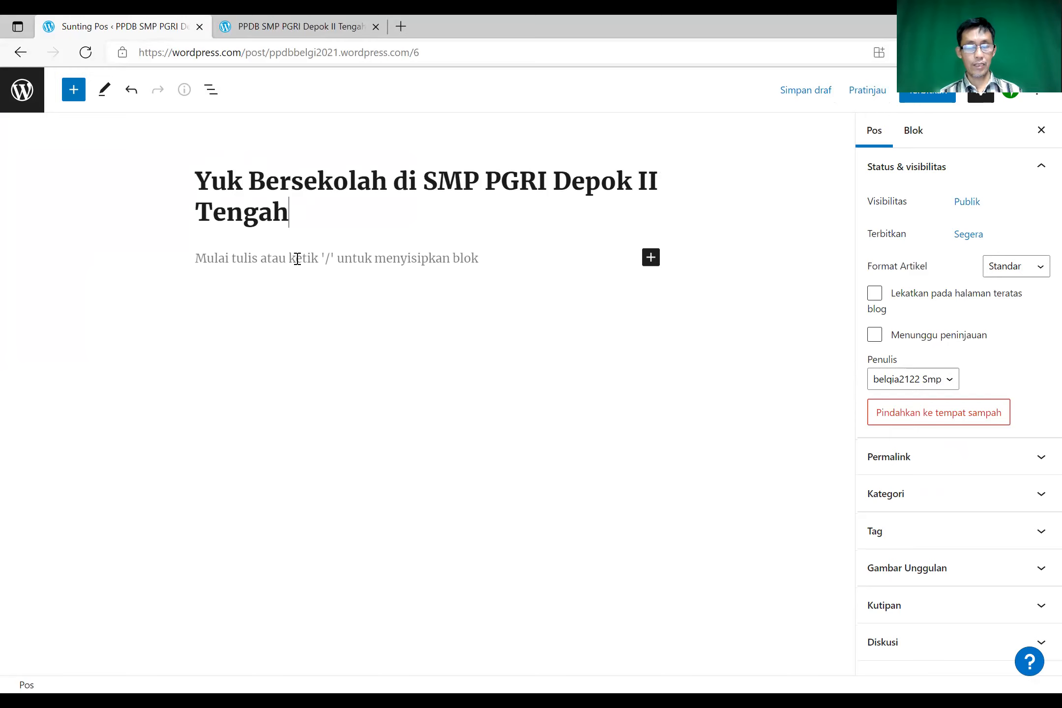
click(297, 260)
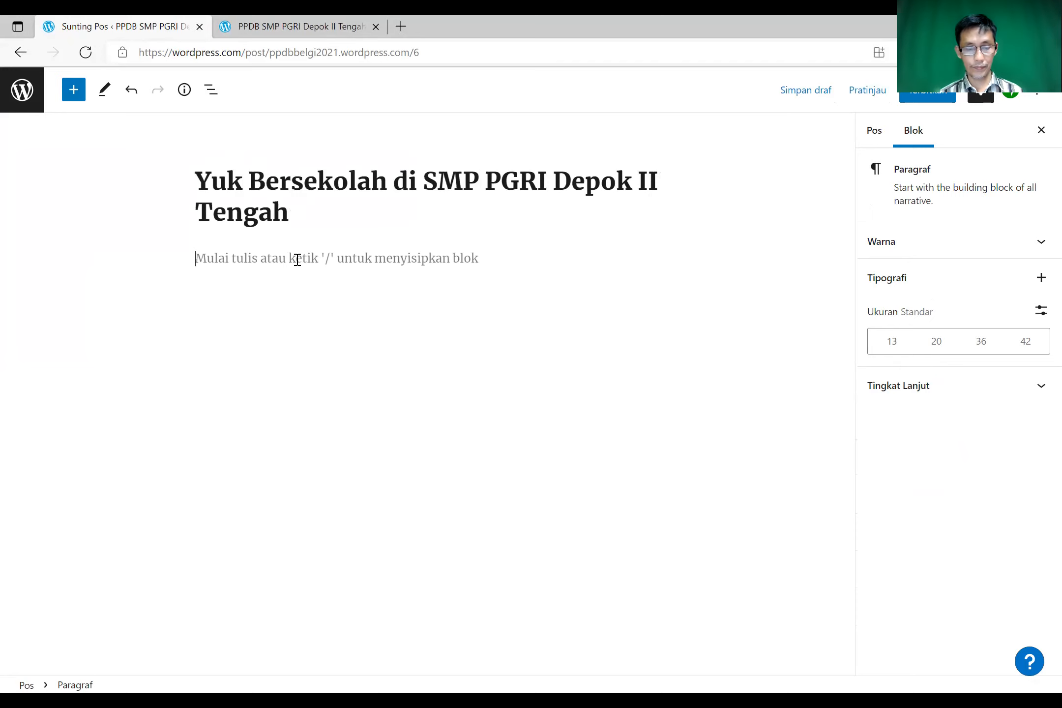
- Begin the body with 'Bersekolah di ' followed by the school name copied from the title
text(Berse)
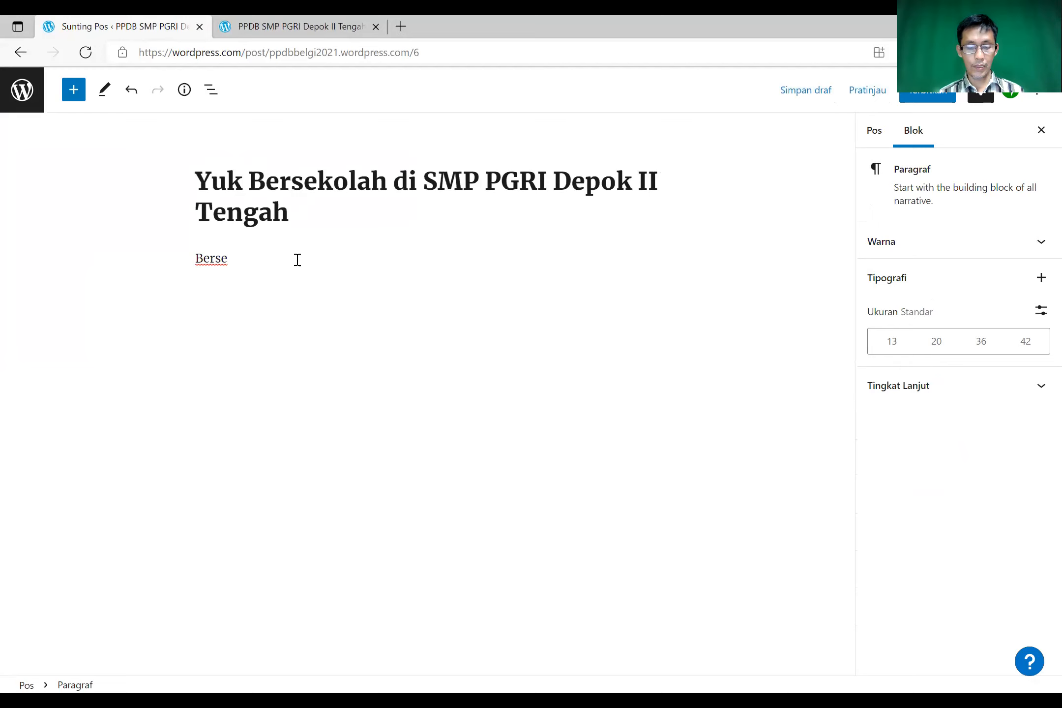
text(kolah)
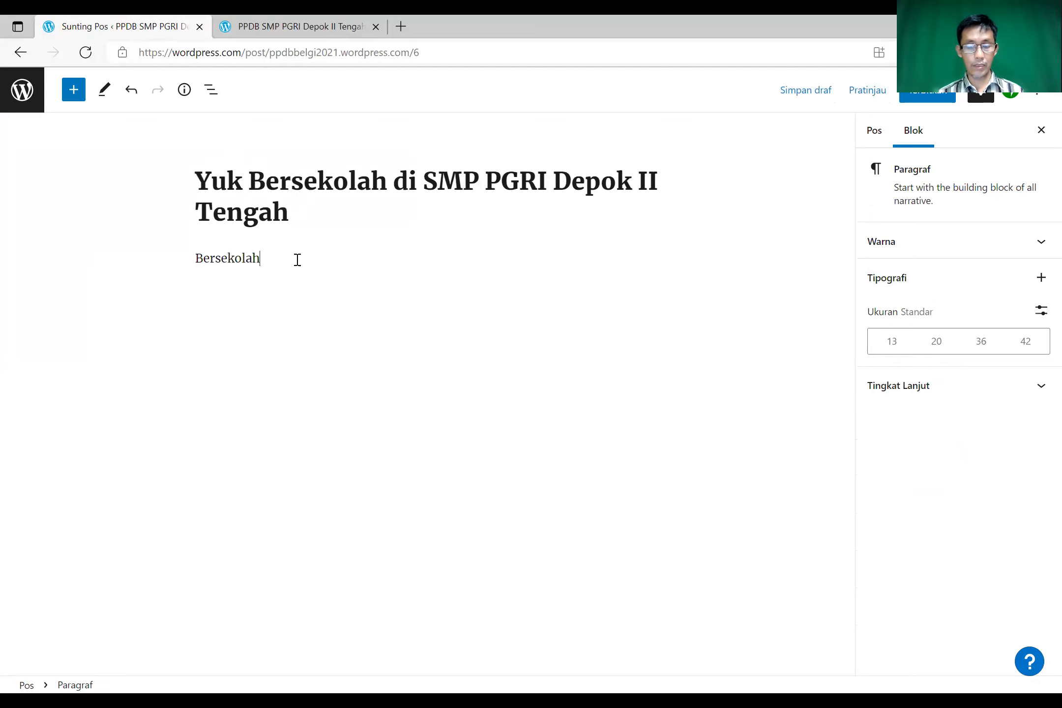
text( di smp)
key(BackSpace)
key(BackSpace)
key(BackSpace)
text(smp)
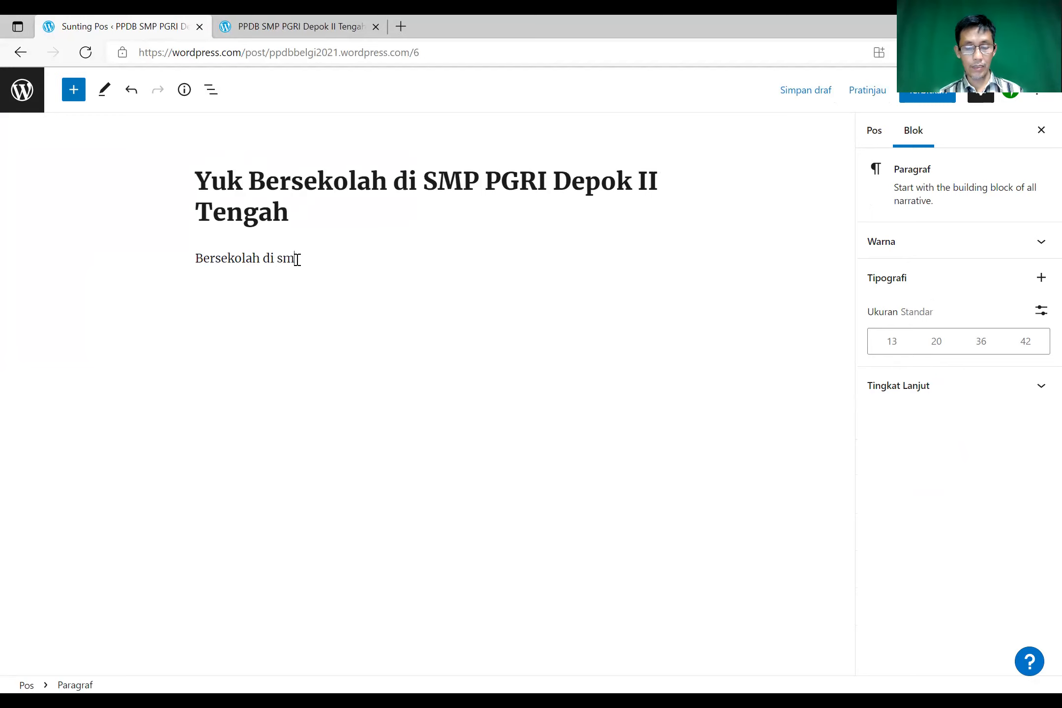
key(BackSpace)
key(BackSpace)
key(BackSpace)
key(BackSpace)
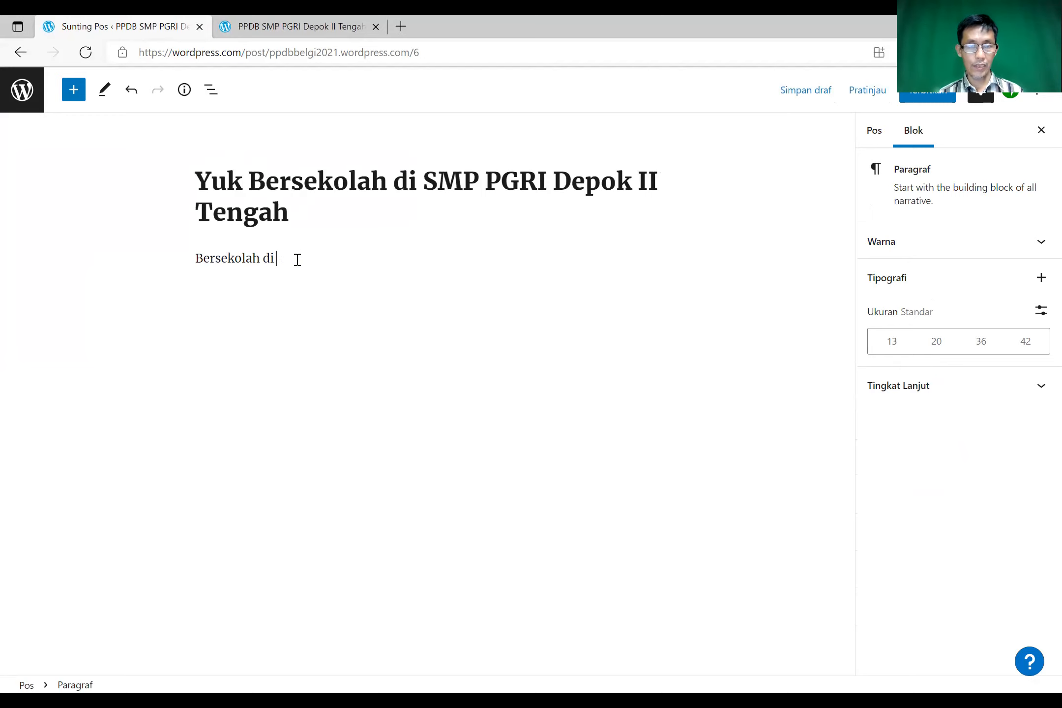
drag(426, 178, 339, 227)
key(ctrl+c)
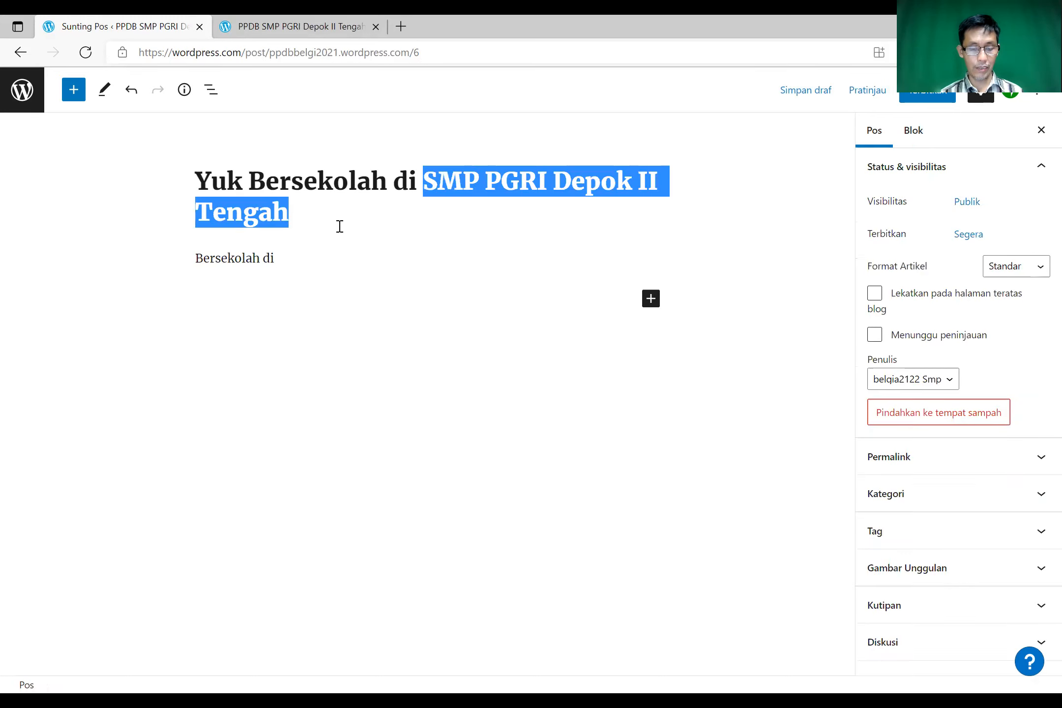
click(330, 256)
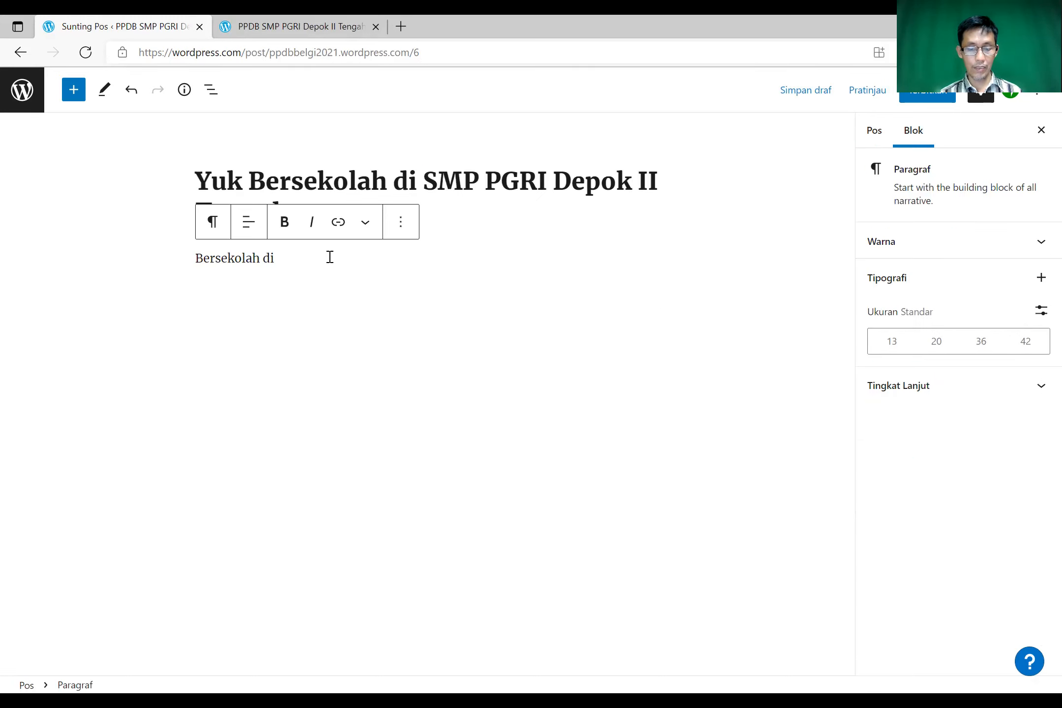
key(ctrl+v)
- Continue the paragraph with 'itu seru loh. Banyak teman dari berbagai tempat, asal daera'
text(ITU)
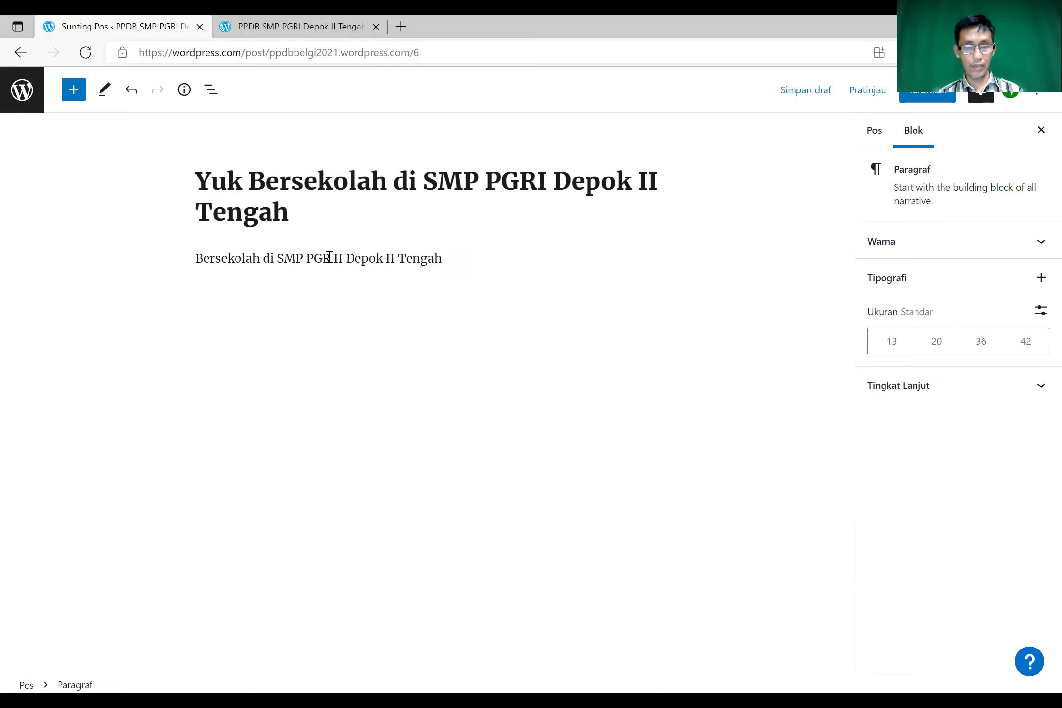
key(BackSpace)
key(BackSpace)
key(BackSpace)
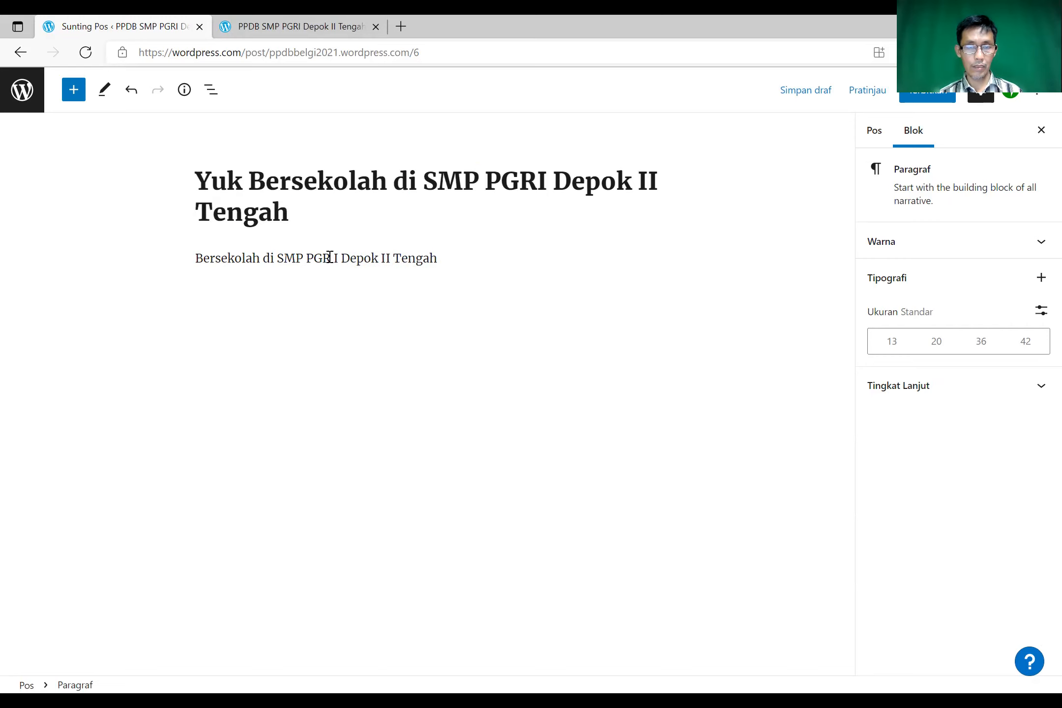
text(i)
key(BackSpace)
text(I)
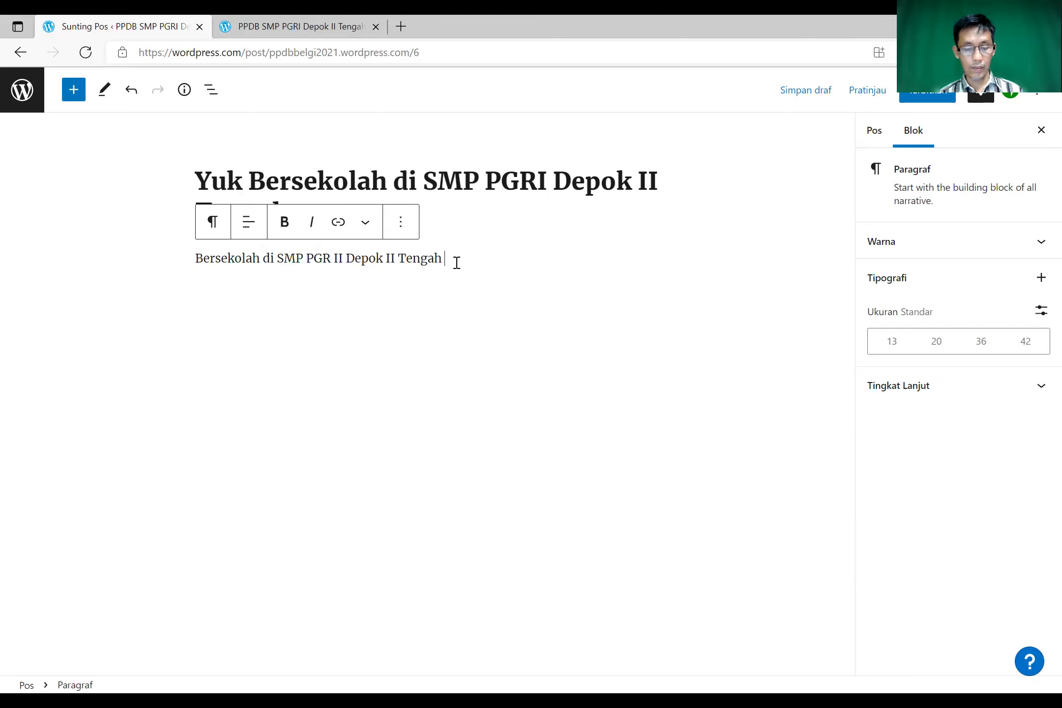
text(Se)
key(BackSpace)
key(BackSpace)
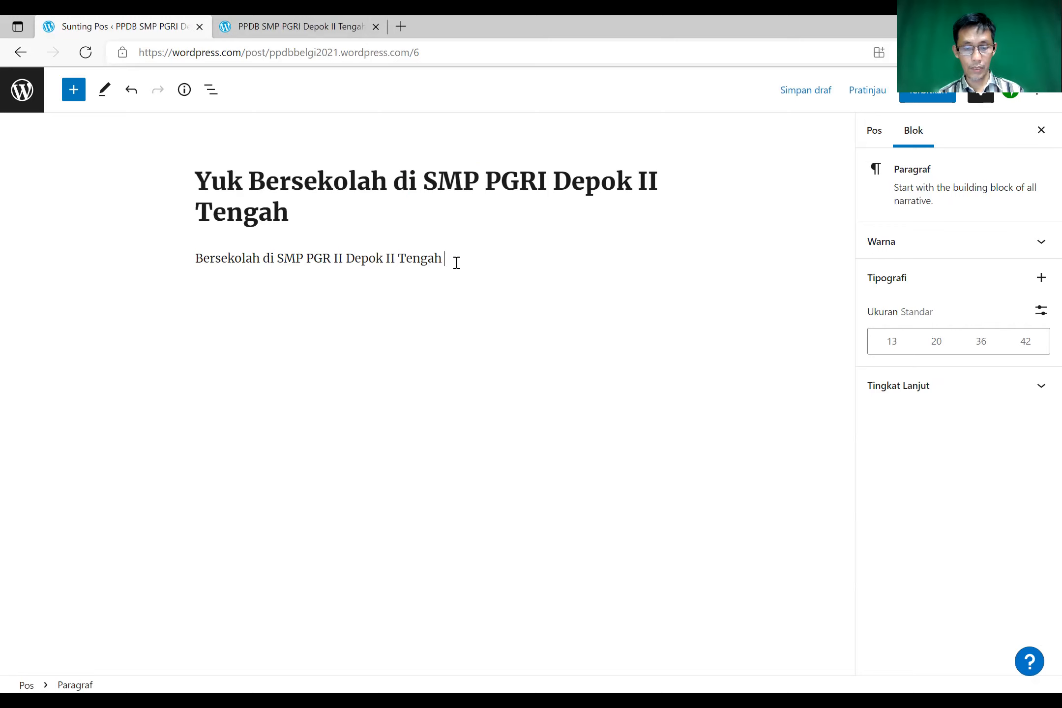
text(itu seru loh)
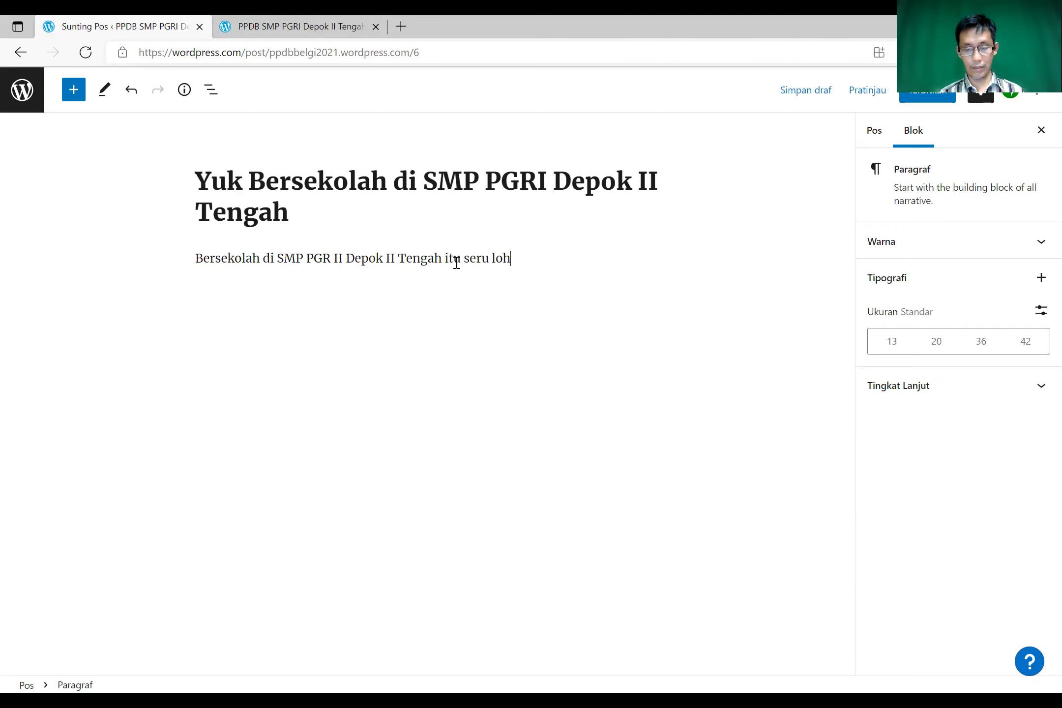
text(. )
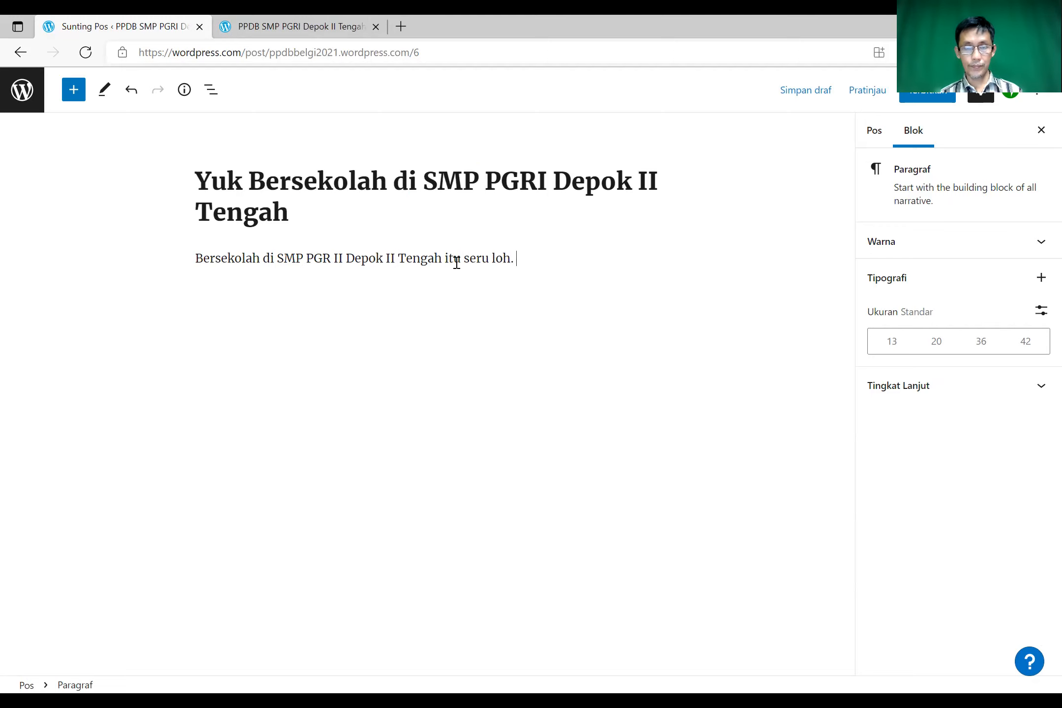
text(Banyak teman dari )
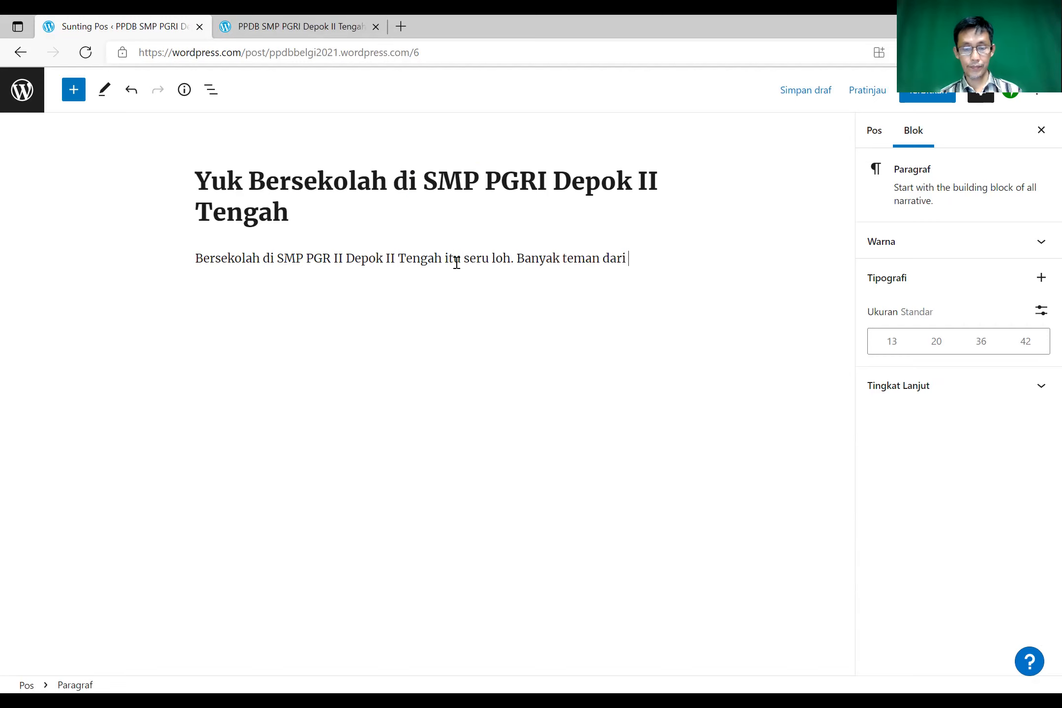
text(berbagai )
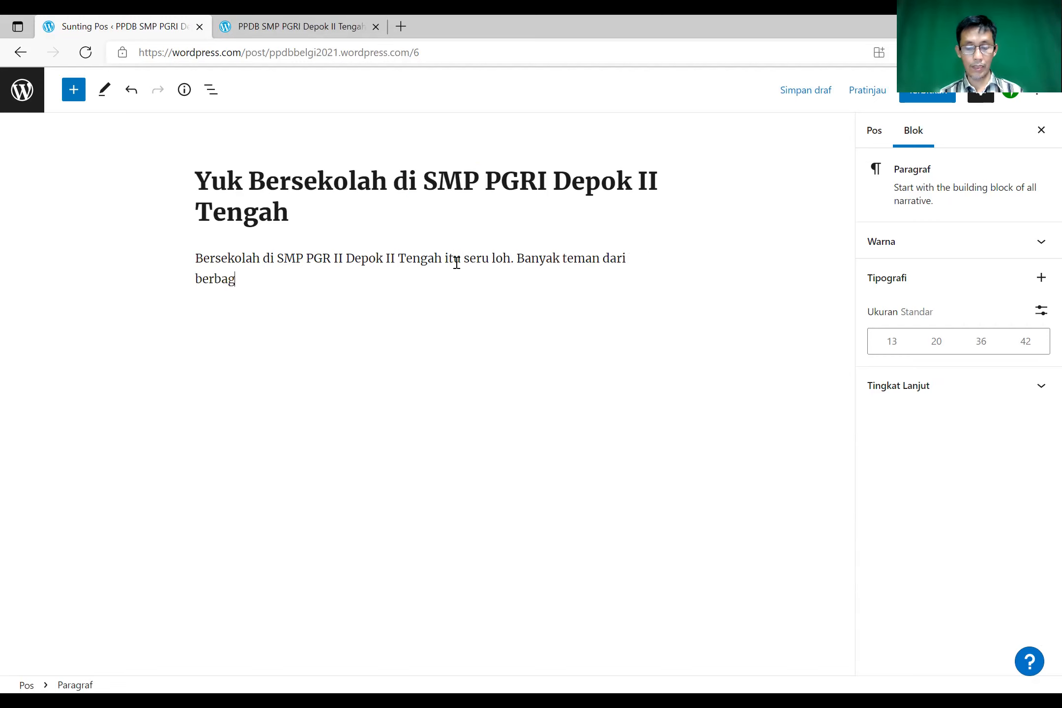
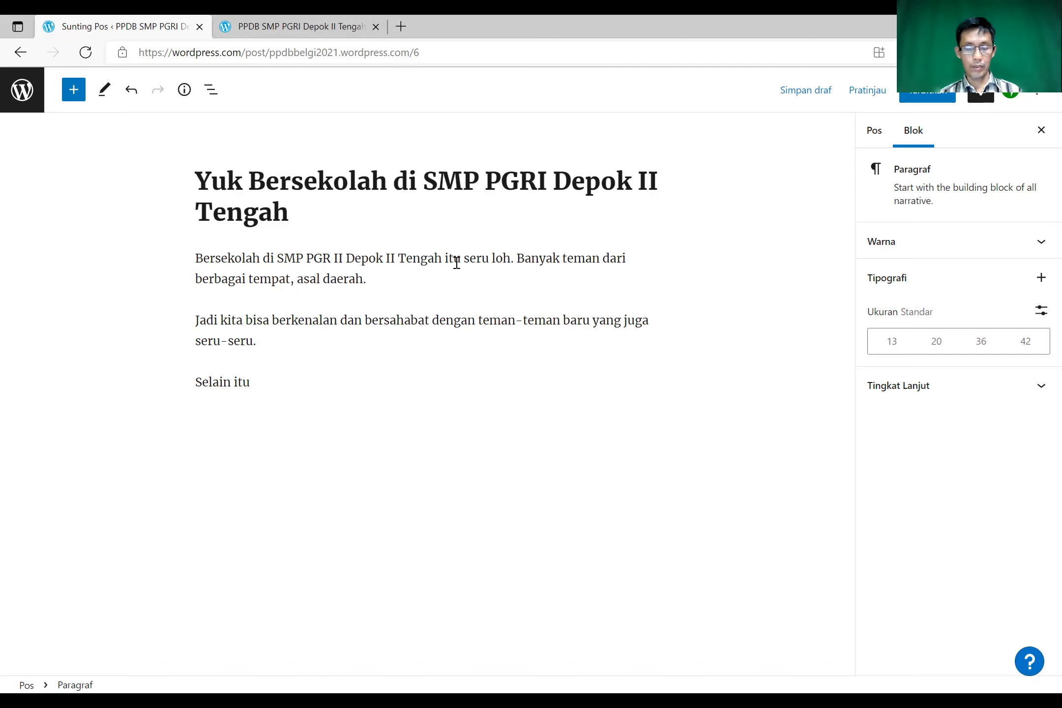
- Finish the third paragraph with 'tempat belajarnya nyaman guru-gurunya ramah dan sangat bersahabat.'
text(tempa)
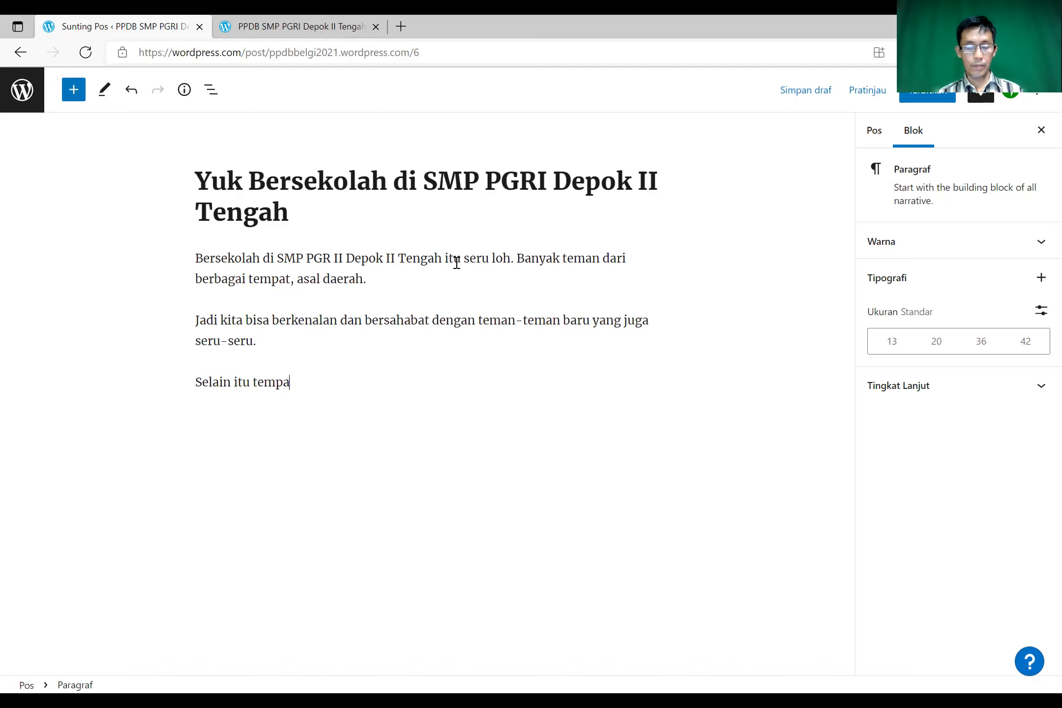
text(t belajarnya)
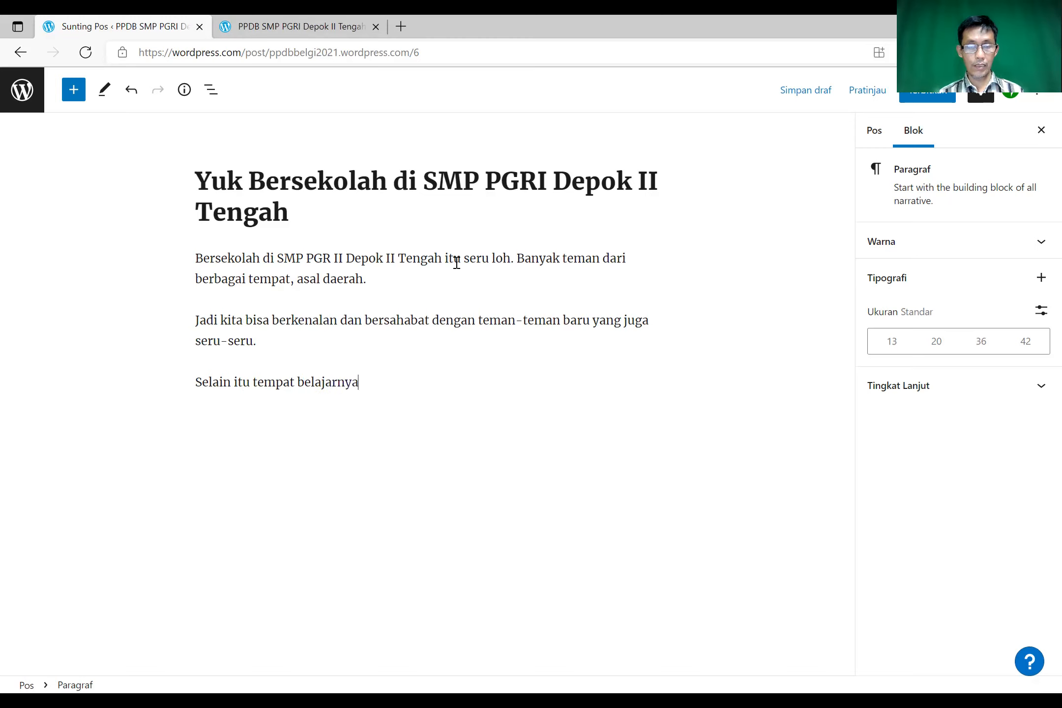
text( nyaman )
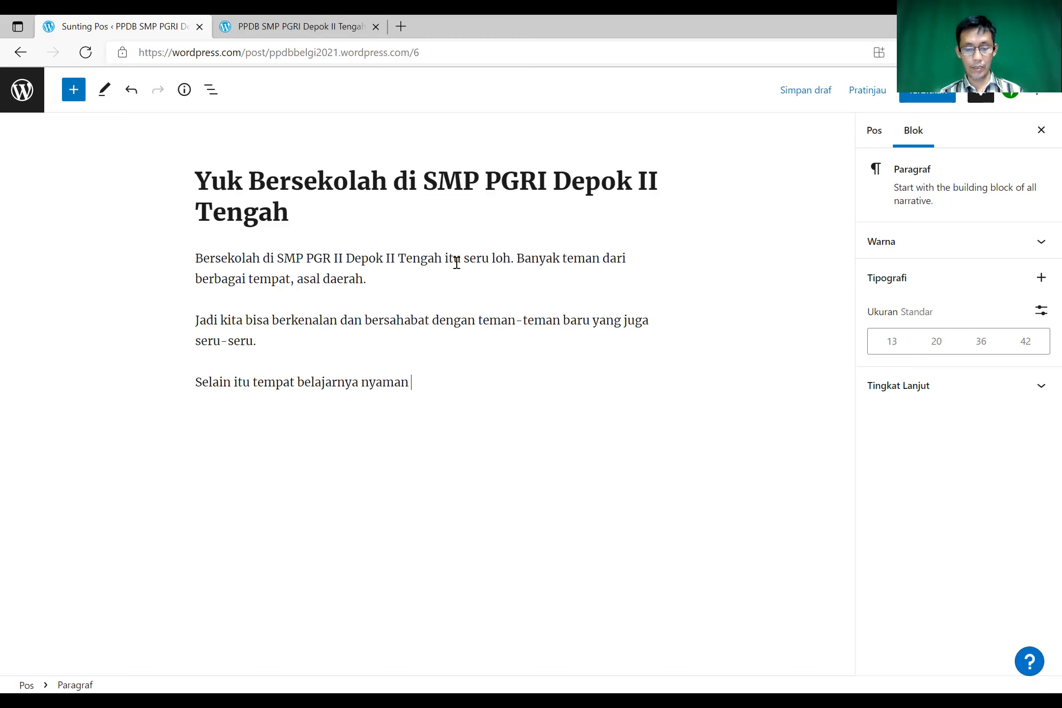
text(guru)
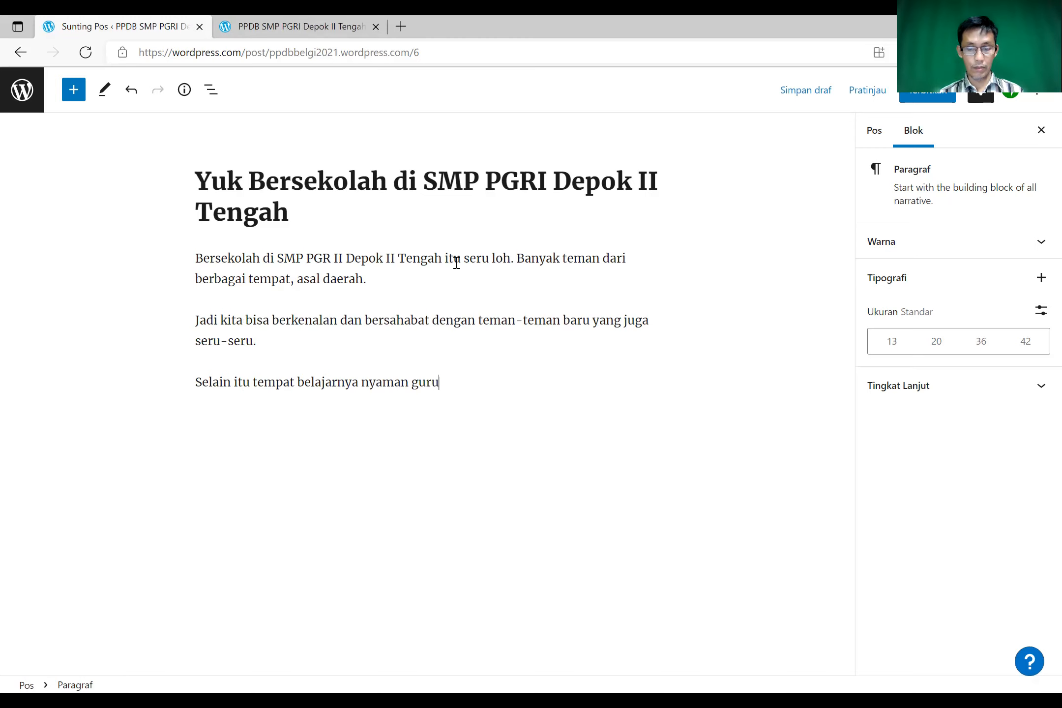
text(-guruny)
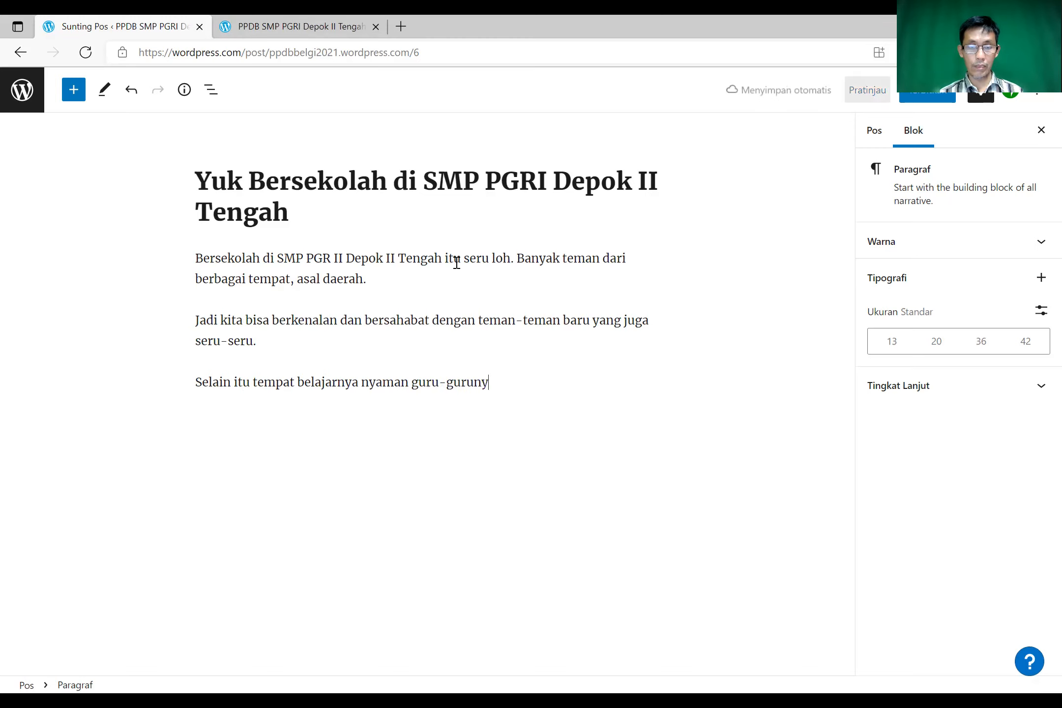
text(a ramah)
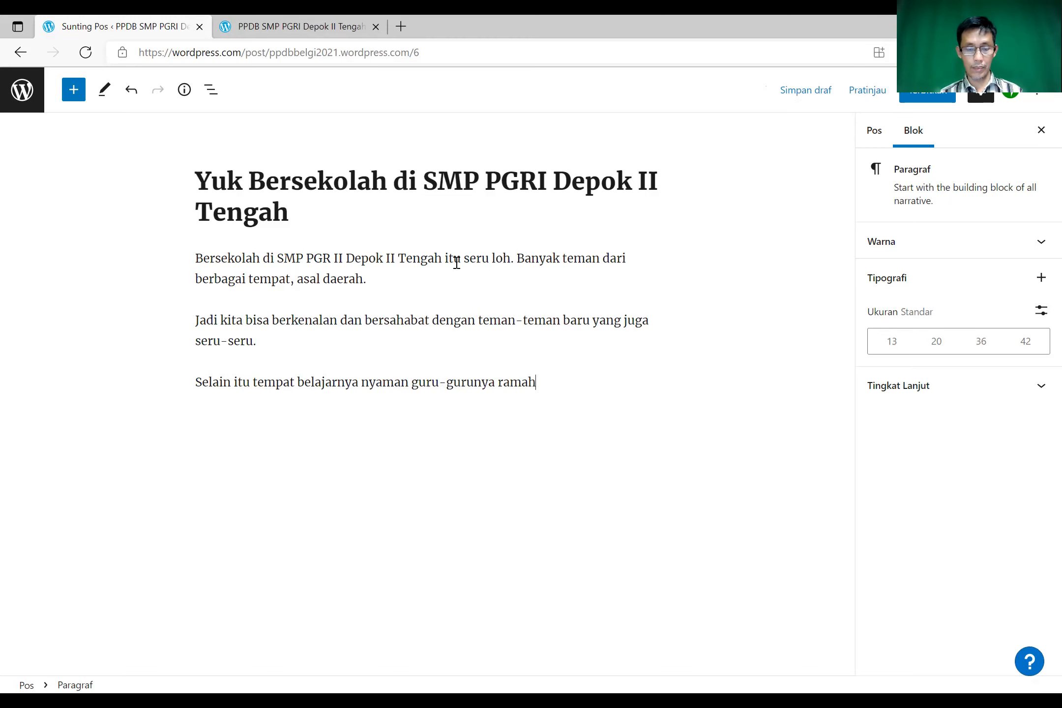
text( dan)
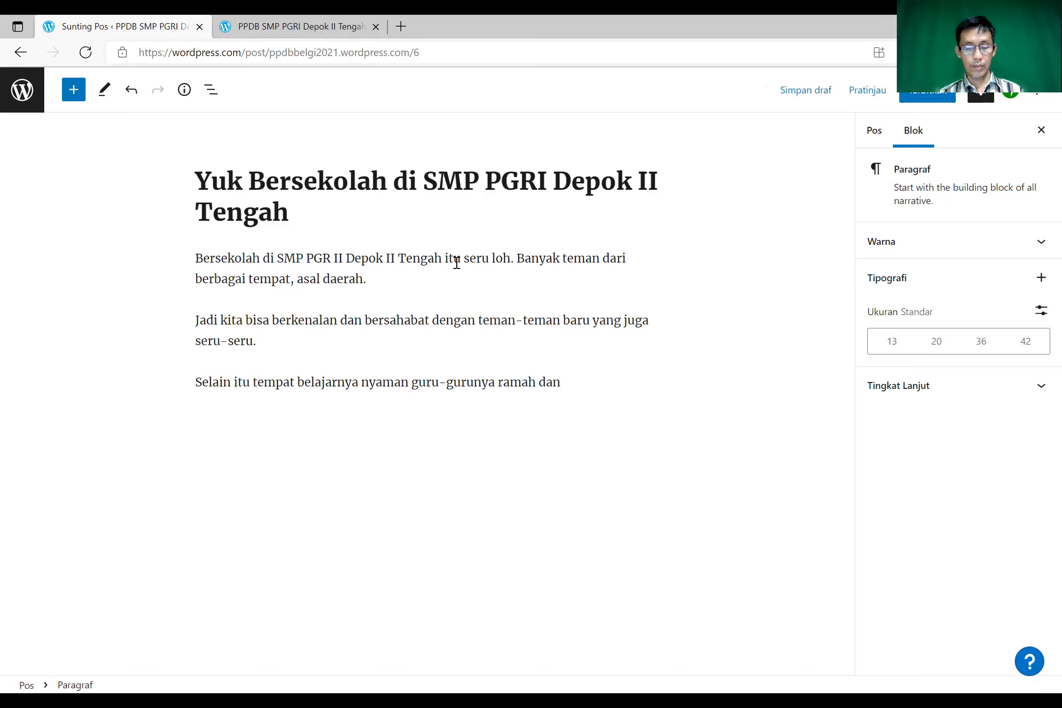
text( sangat )
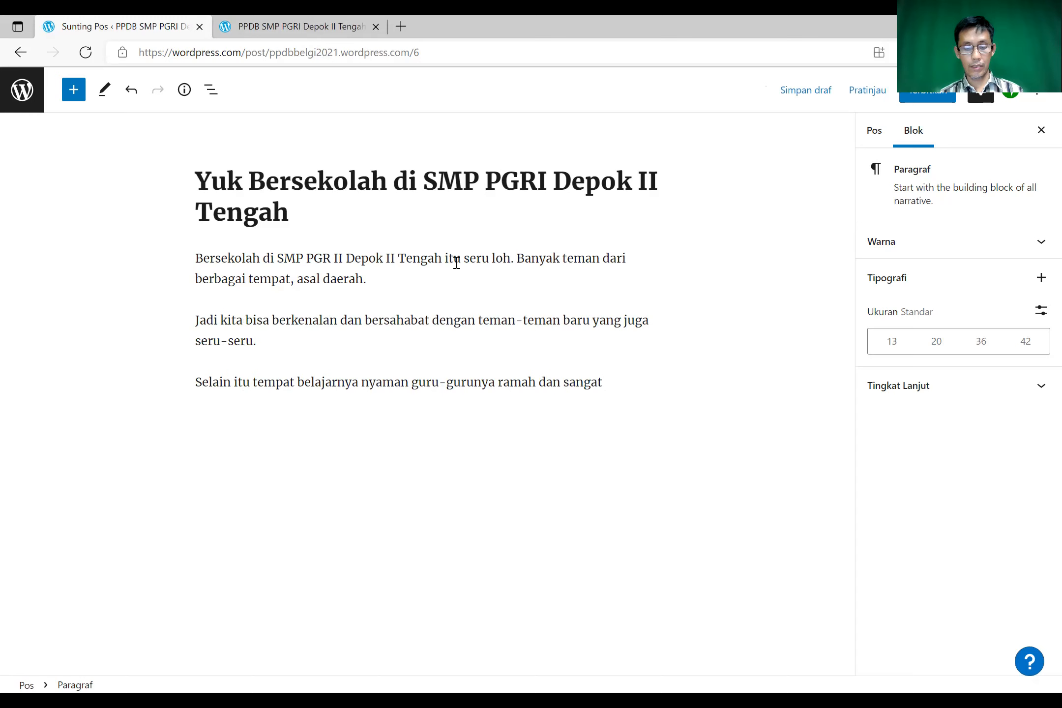
text(bersaha)
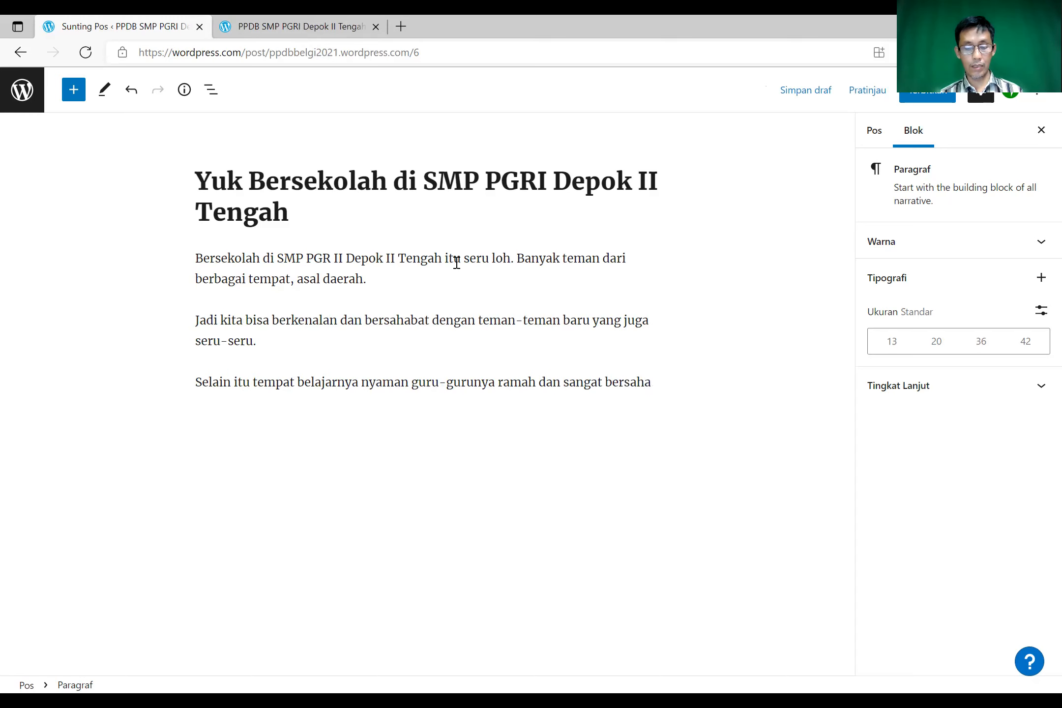
text(bat)
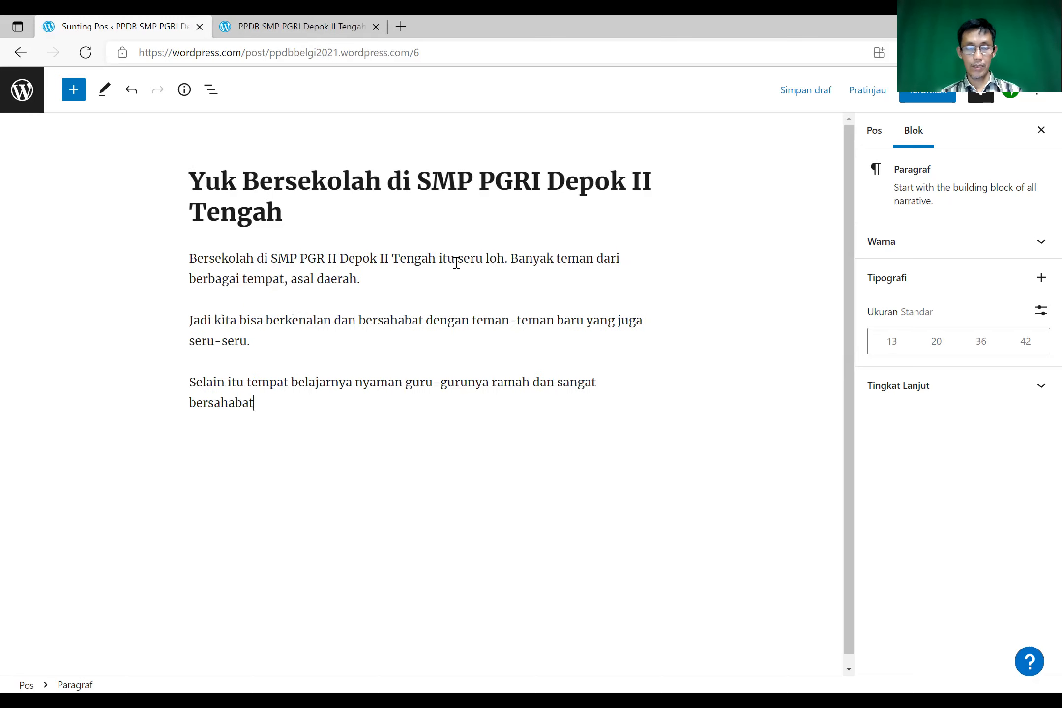
text(.)
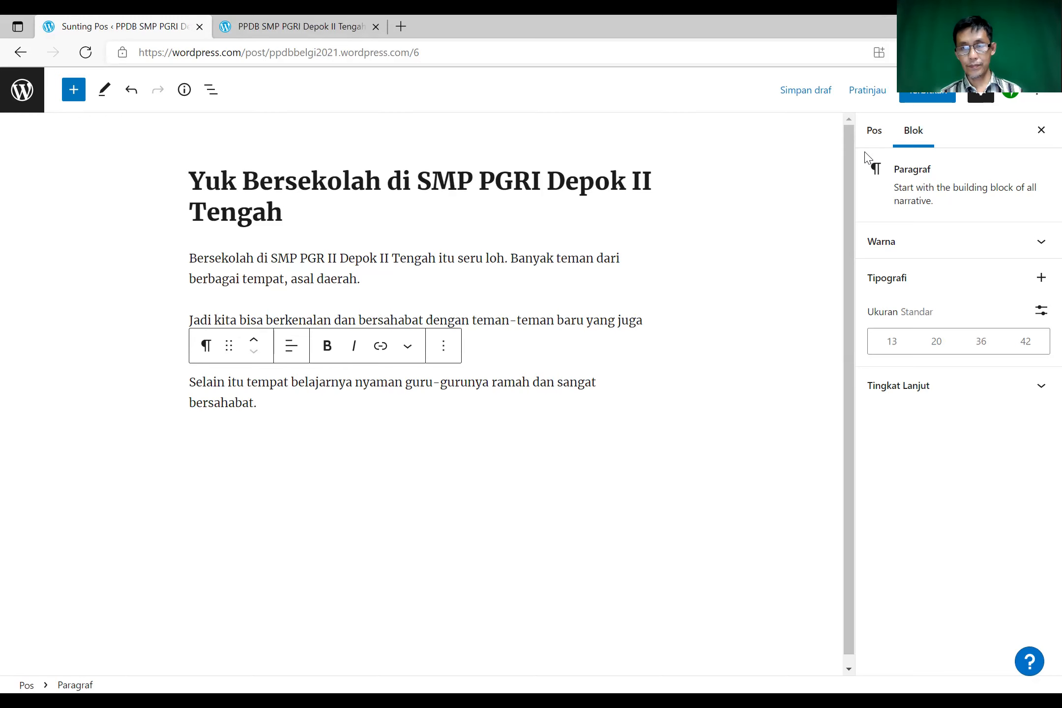
- Publish the post, confirm in the pre-publish panel, and view it on the live site
click(924, 100)
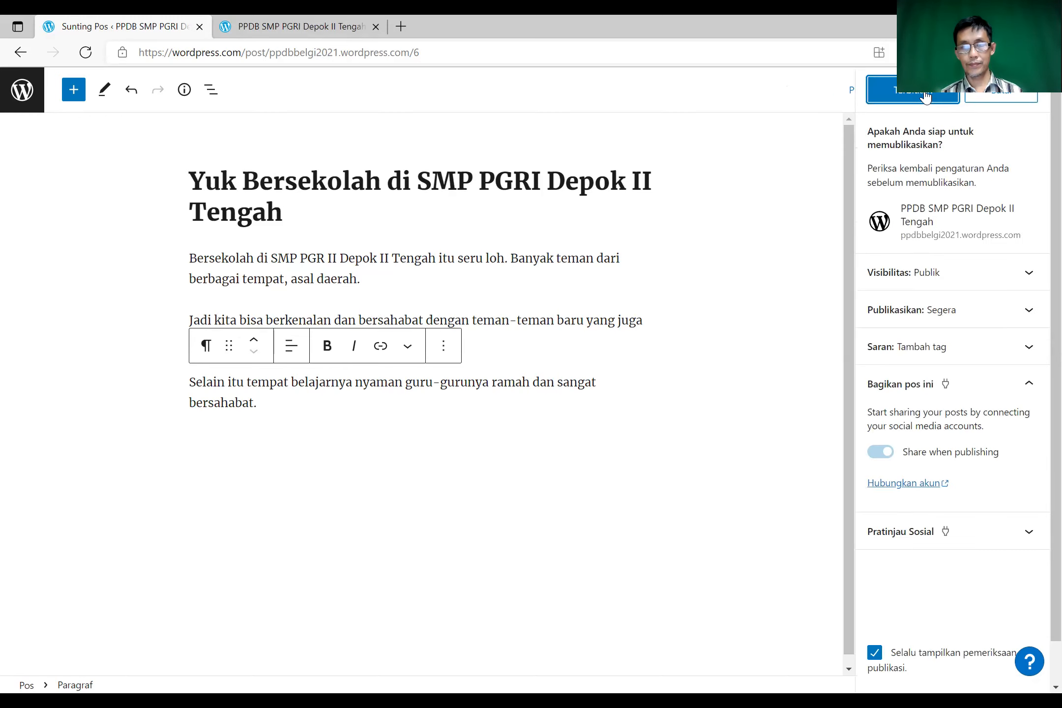
click(925, 97)
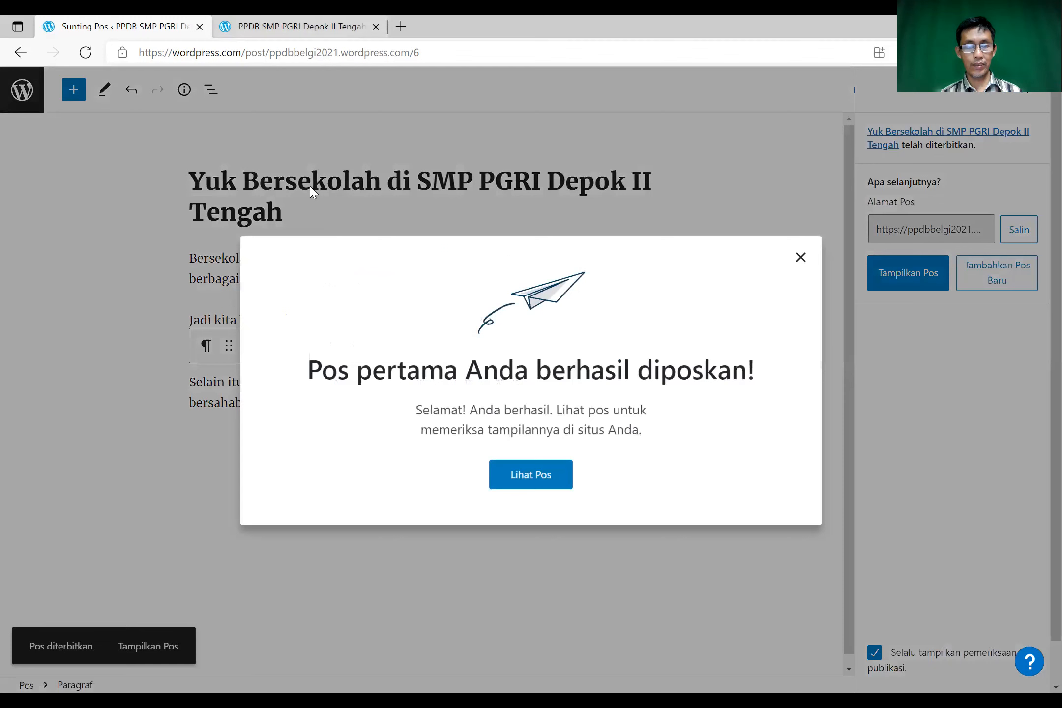
click(524, 476)
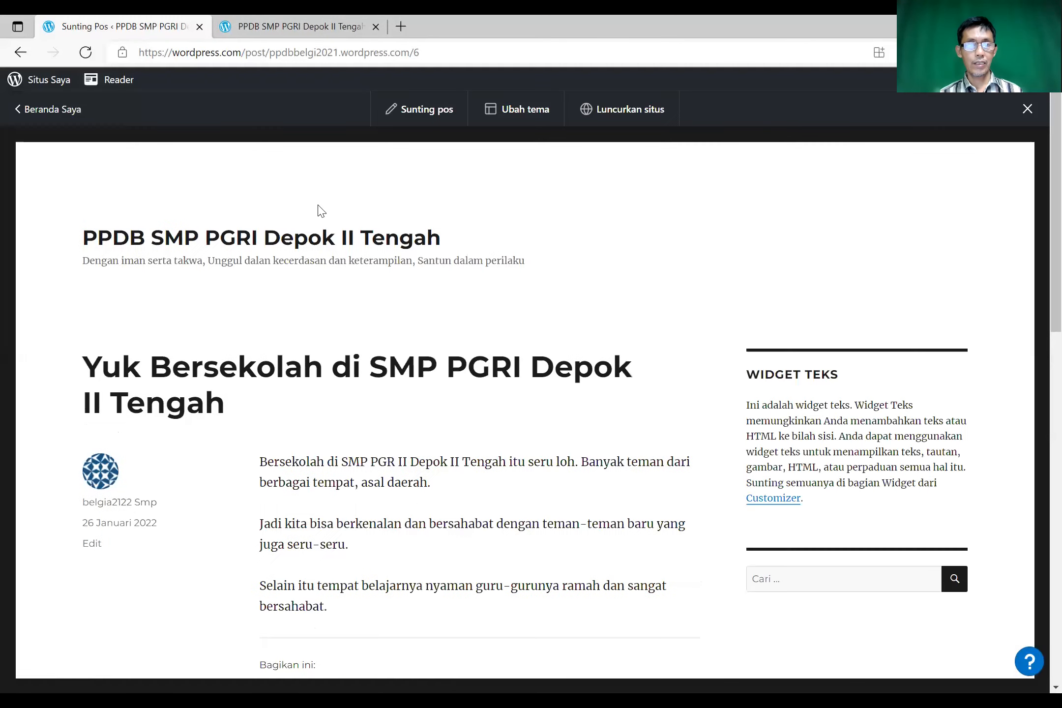
- Reload the blog's home page in the other tab and scroll through it looking for the new post
click(226, 30)
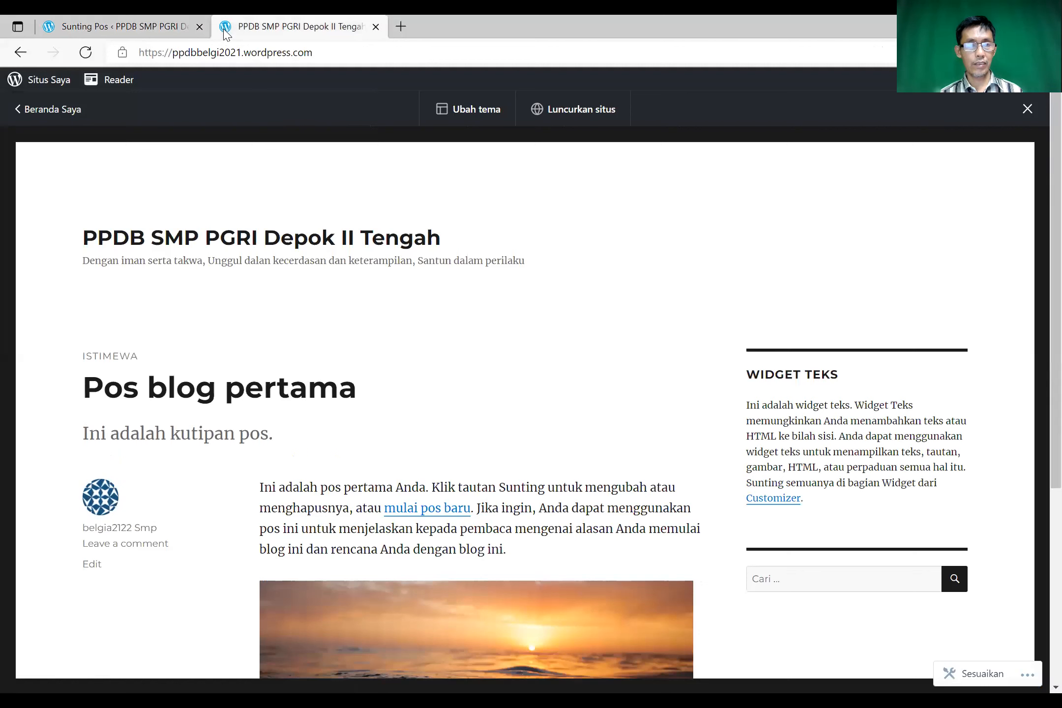
click(86, 52)
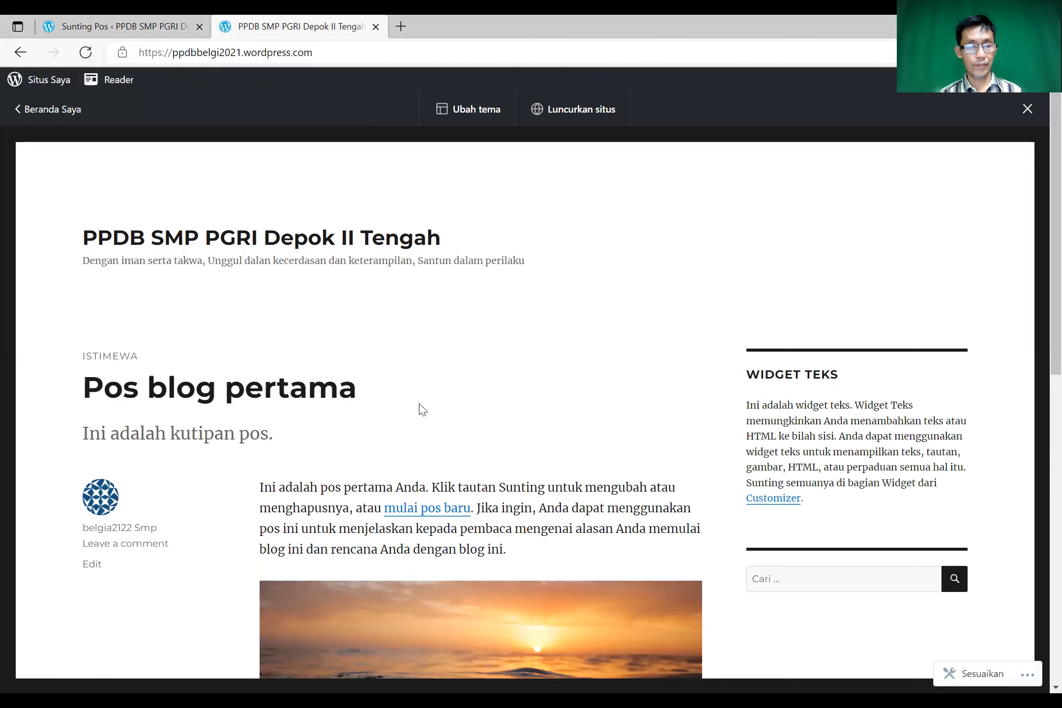
scroll(419, 411, down, 5)
scroll(420, 411, down, 4)
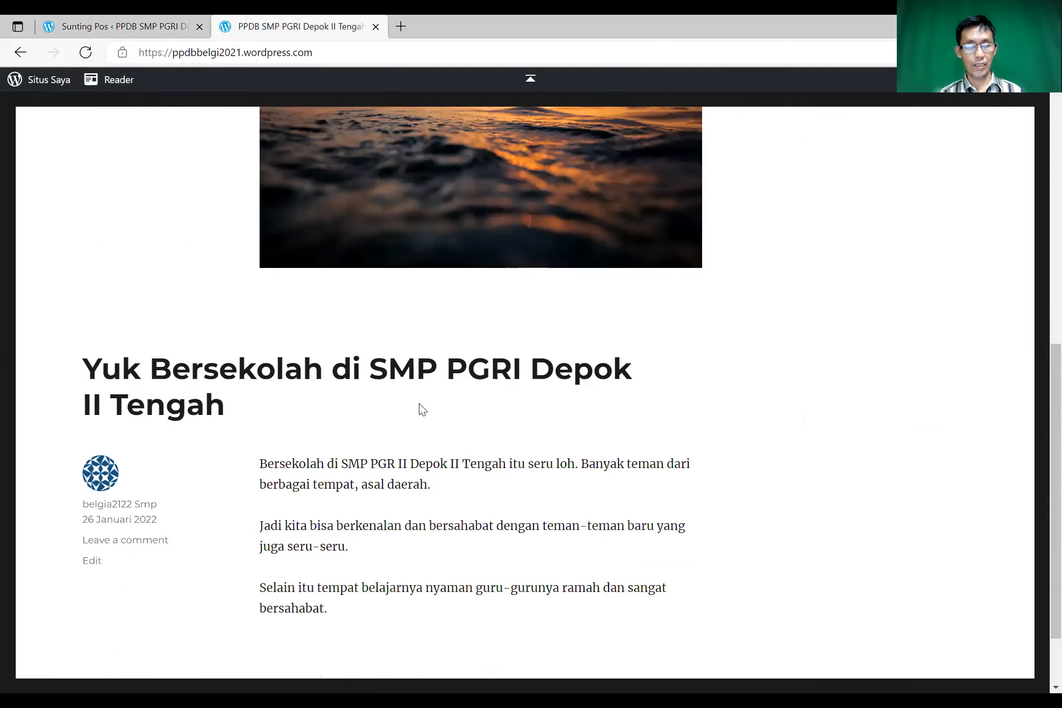
scroll(421, 409, up, 3)
scroll(422, 409, up, 4)
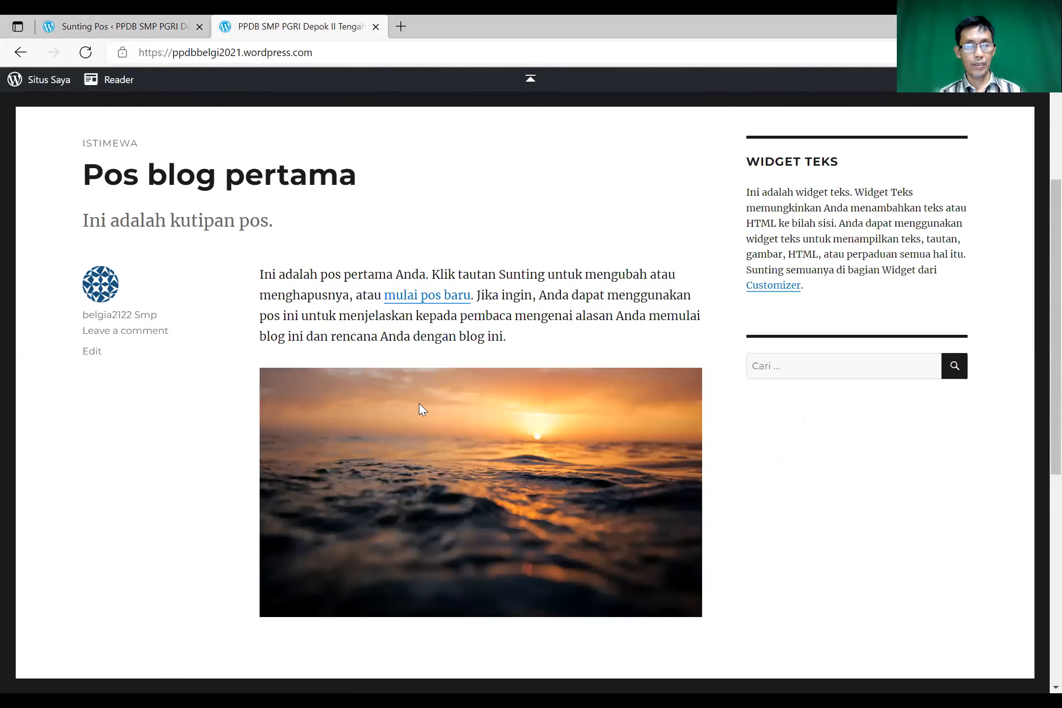
scroll(422, 410, up, 4)
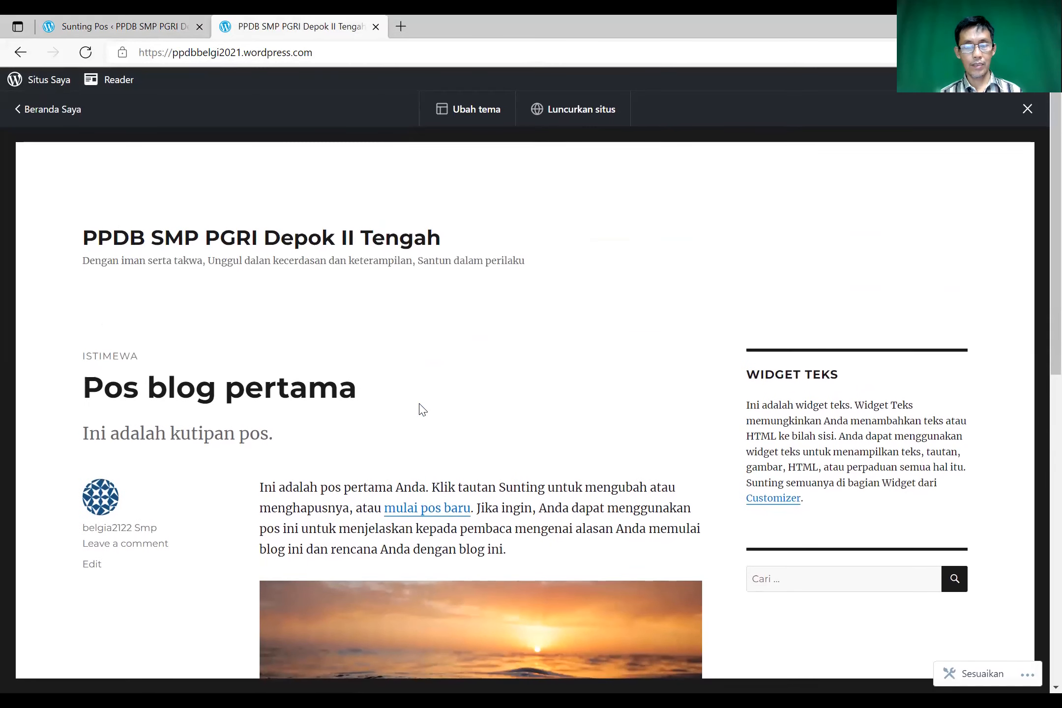
scroll(422, 409, down, 12)
scroll(420, 410, up, 10)
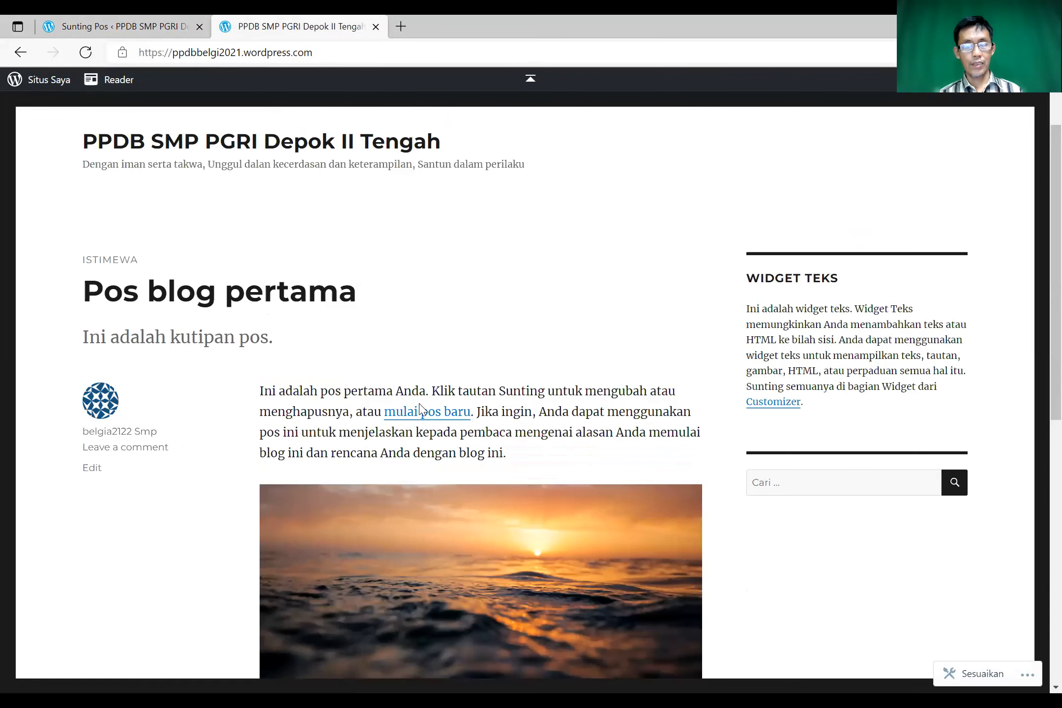
scroll(413, 224, up, 1)
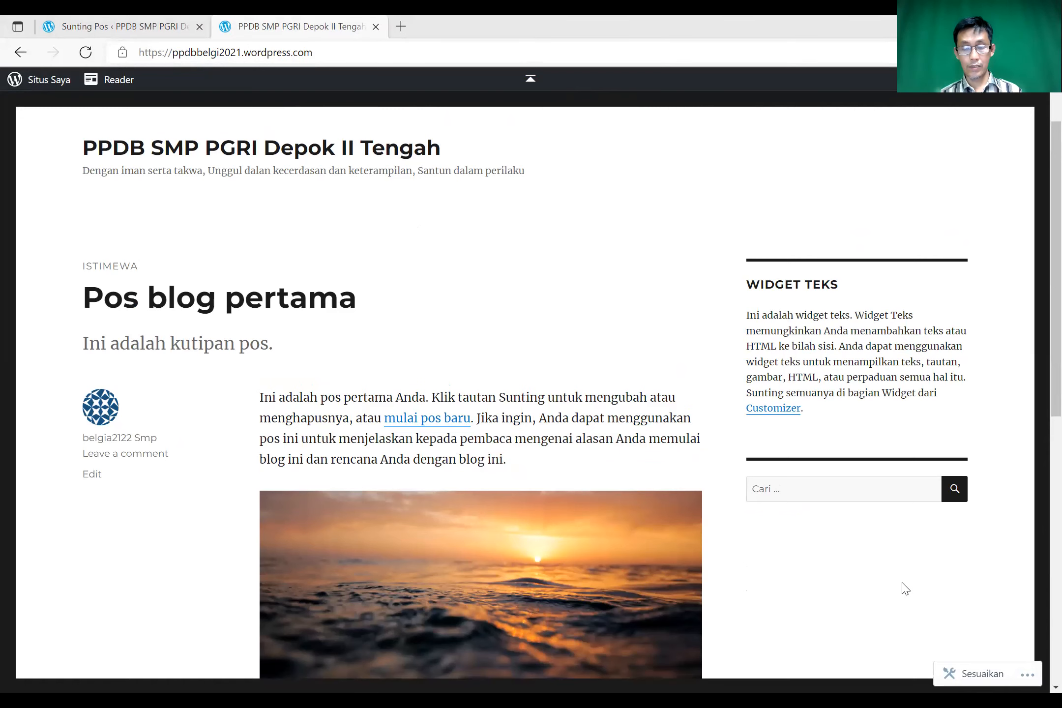
- In Chrome, load ppdbbelgi2021.wordpress.com, correcting the address typo
key(alt+Tab)
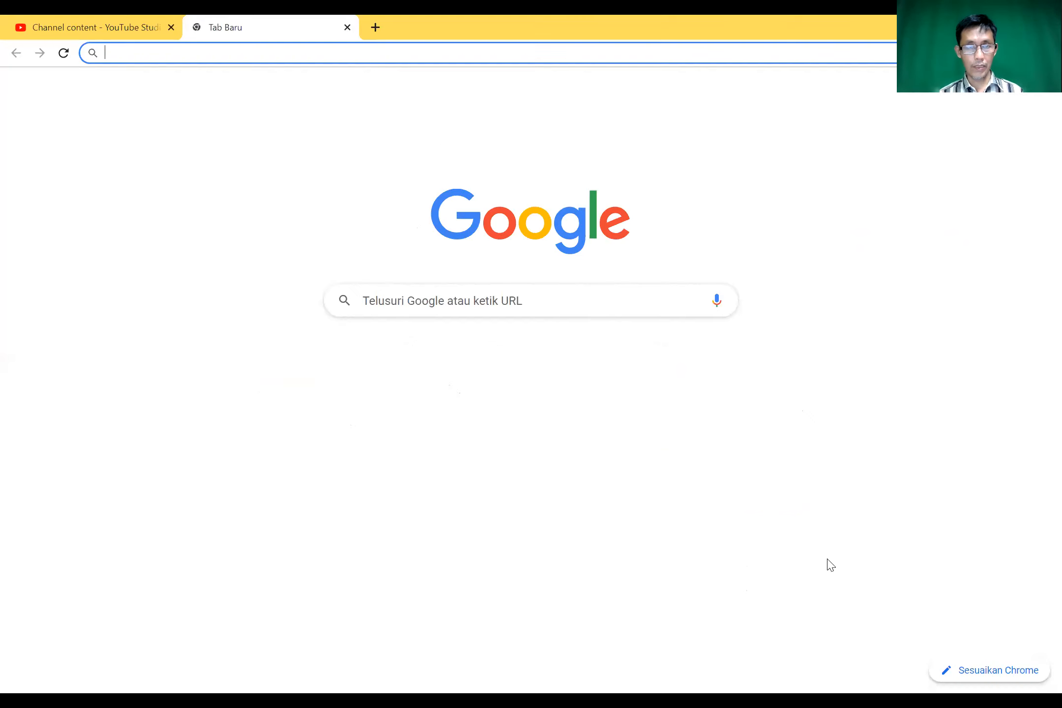
text(ppdb)
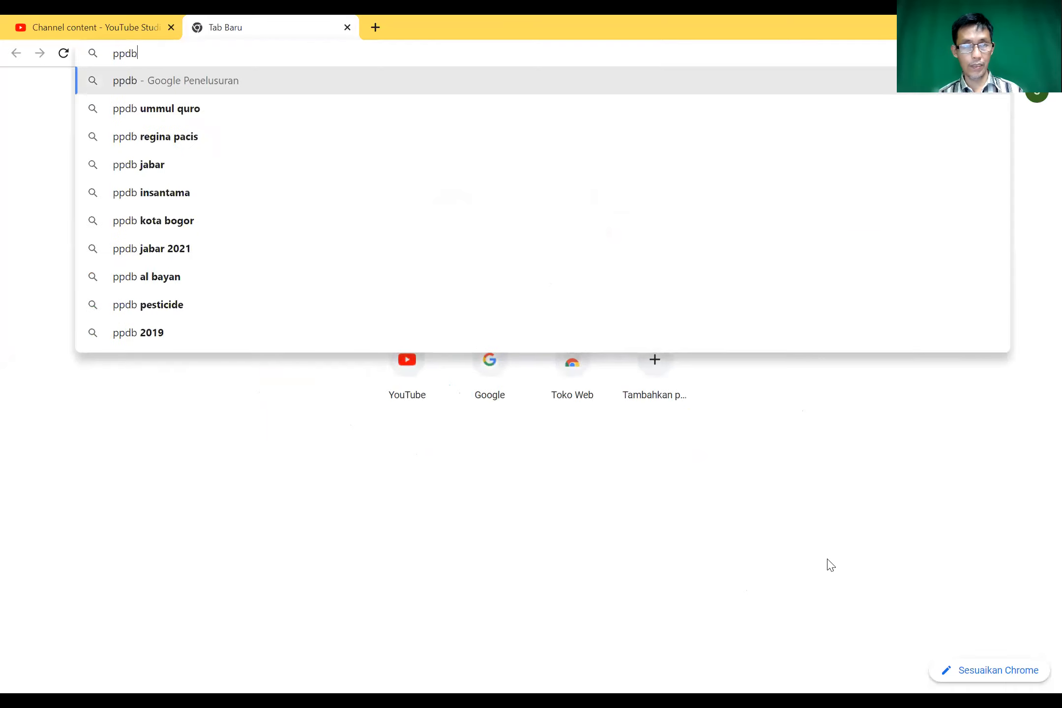
text(belgi)
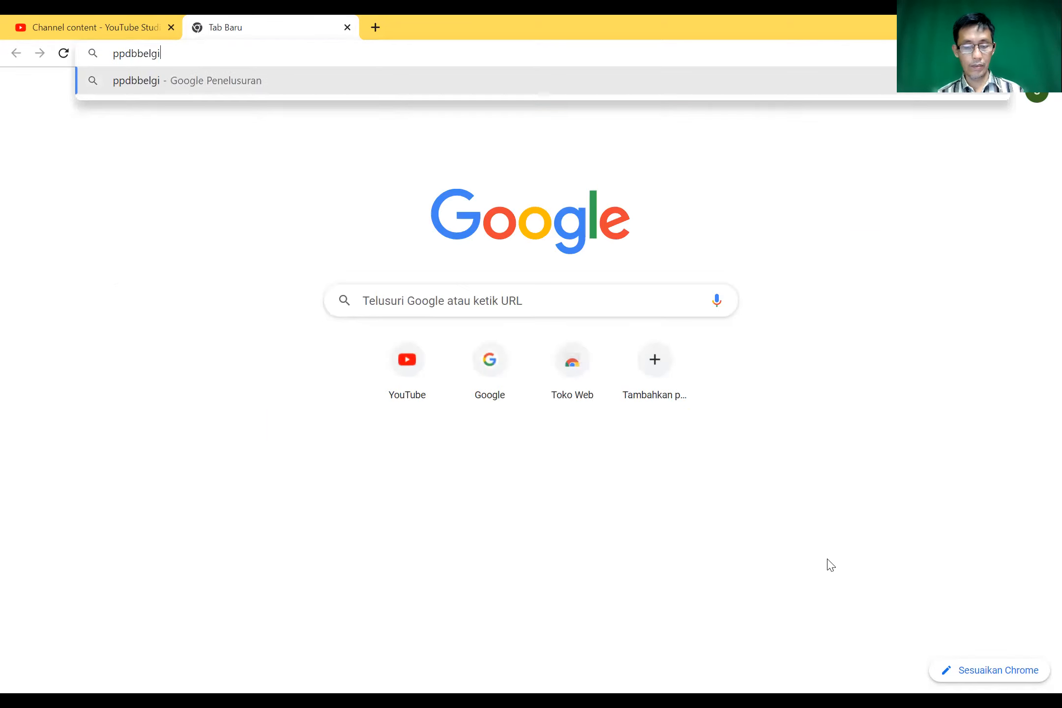
text(2021.)
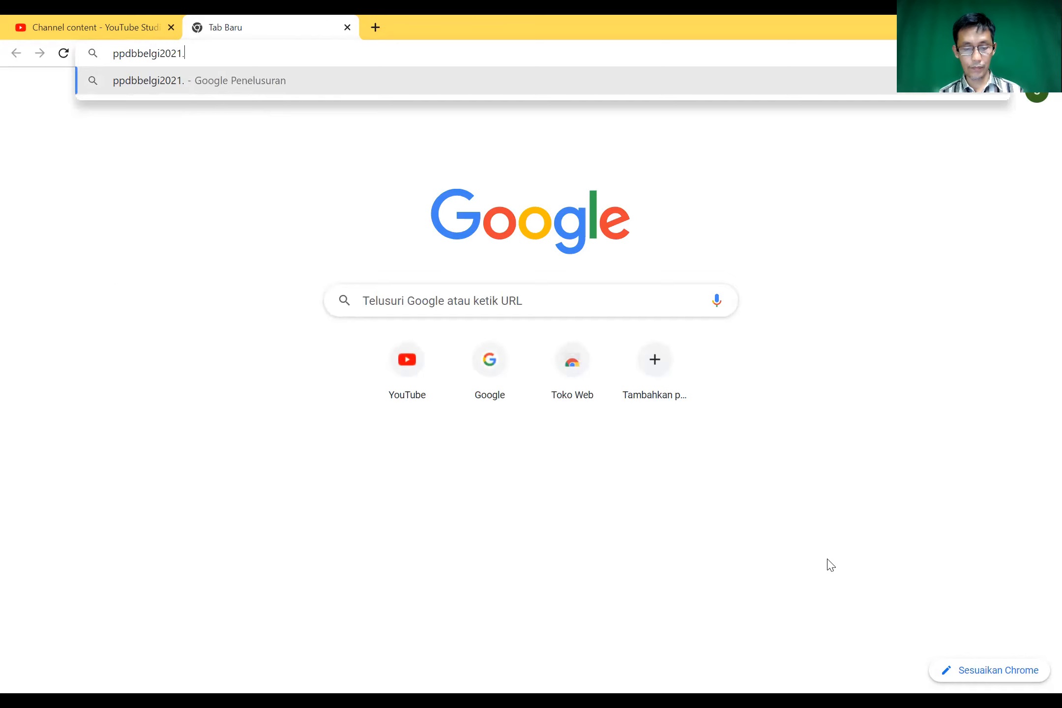
text(wind)
key(BackSpace)
key(BackSpace)
key(BackSpace)
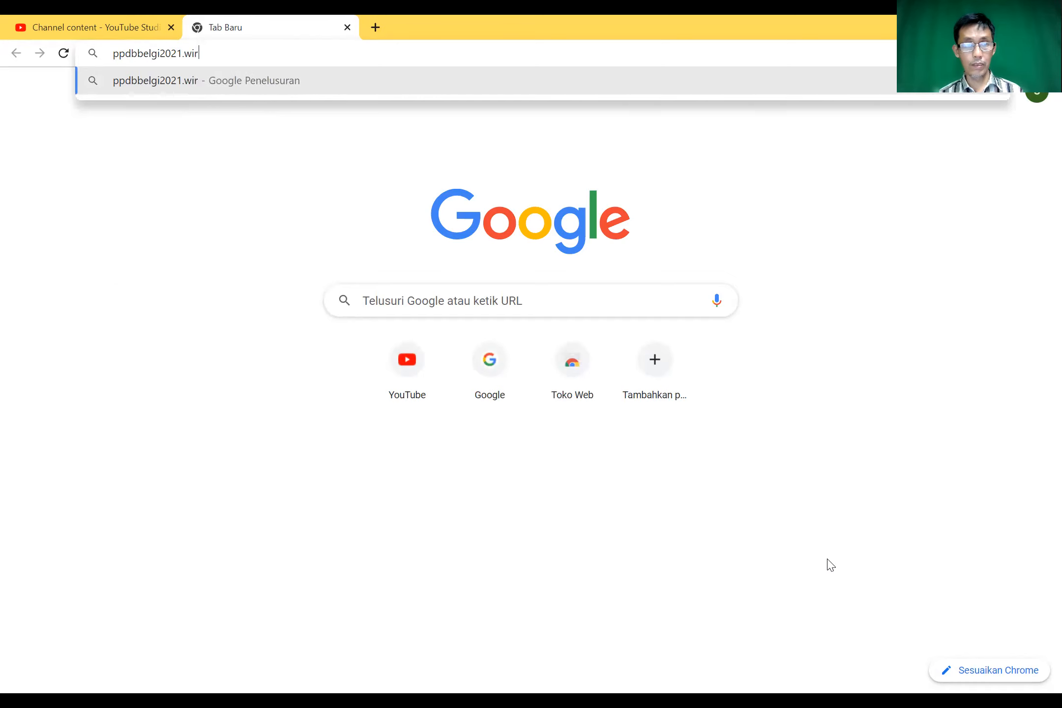
text(ordpress.co)
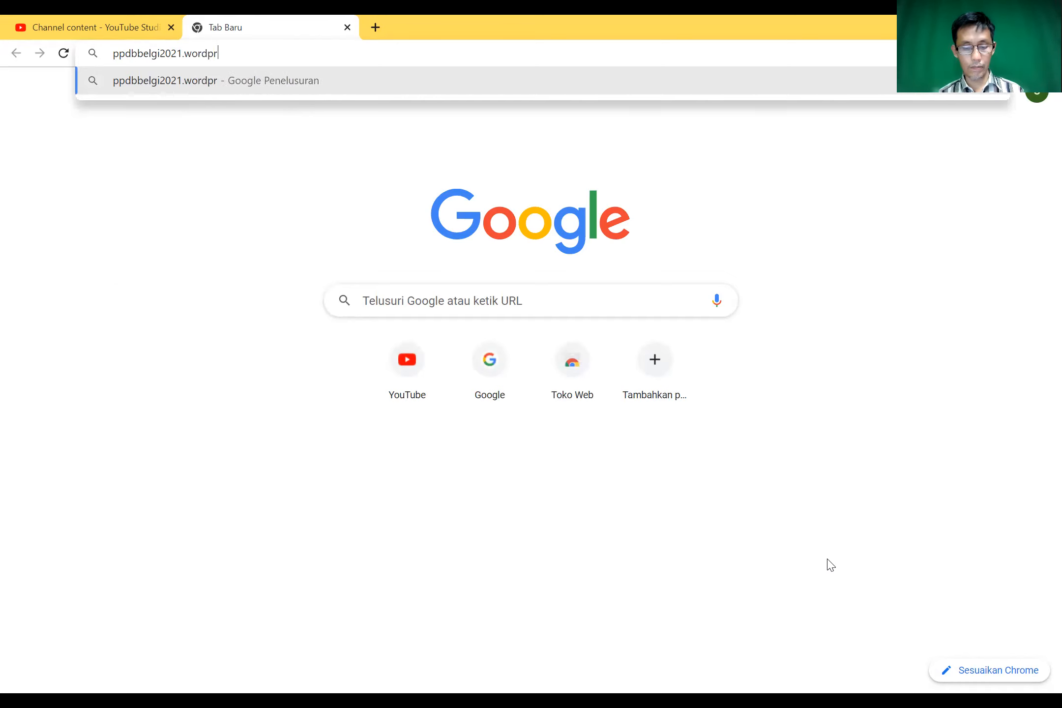
text(m)
key(Return)
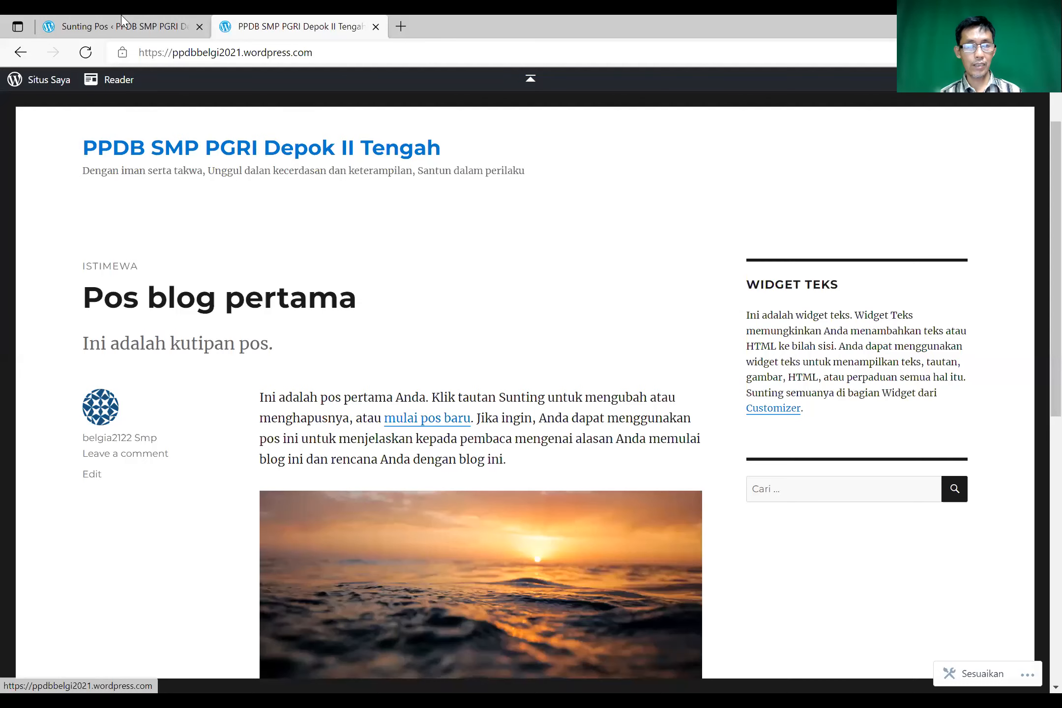
- From the dashboard's General settings, choose Launch site to reach the ppdbbelgi2021 domain options
click(122, 17)
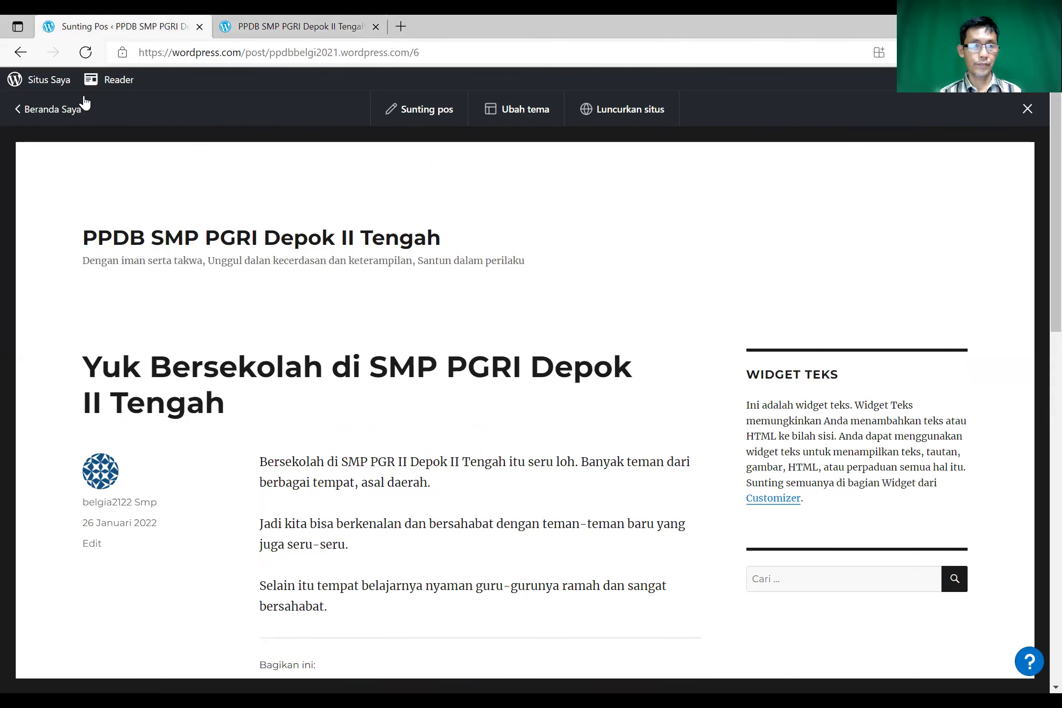
click(14, 80)
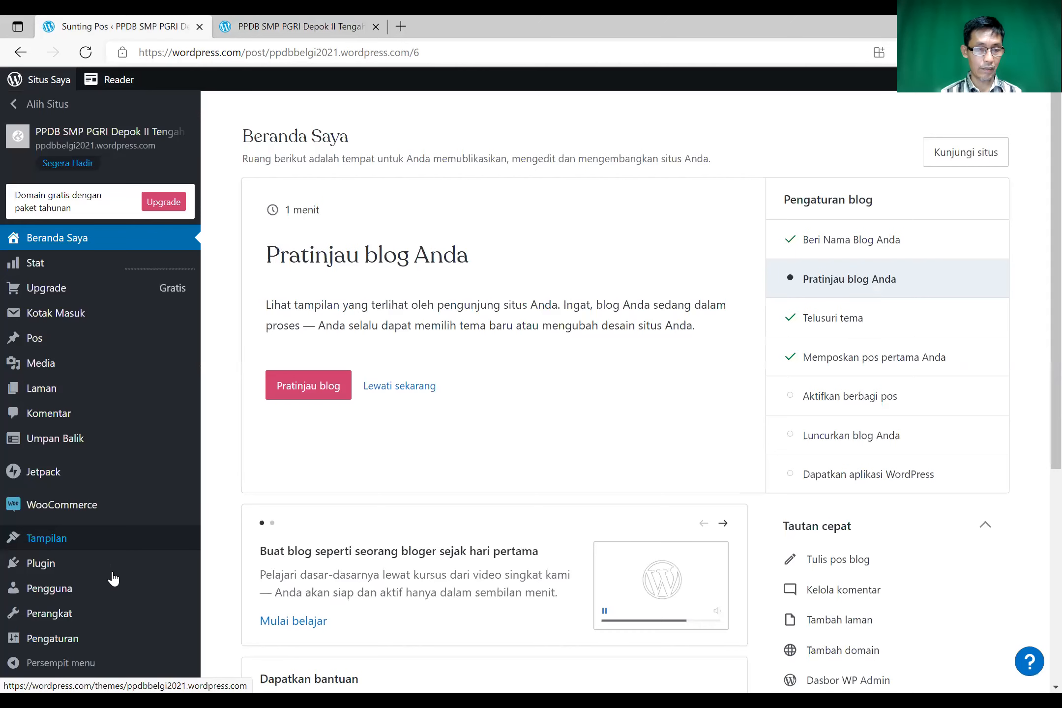
click(78, 639)
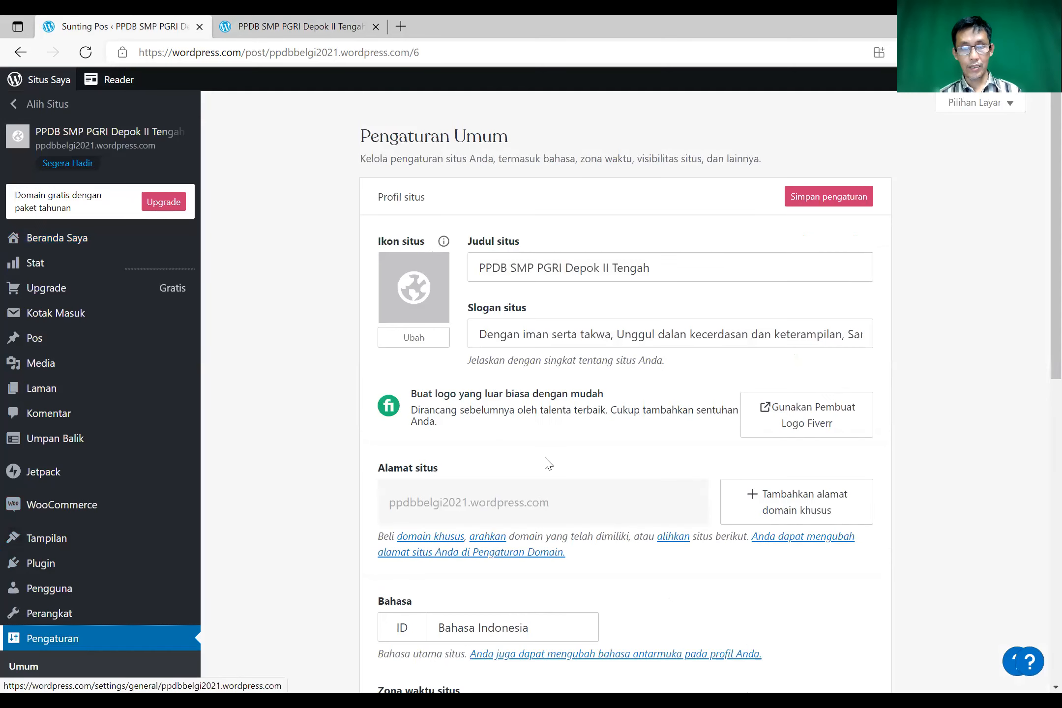
scroll(585, 477, down, 7)
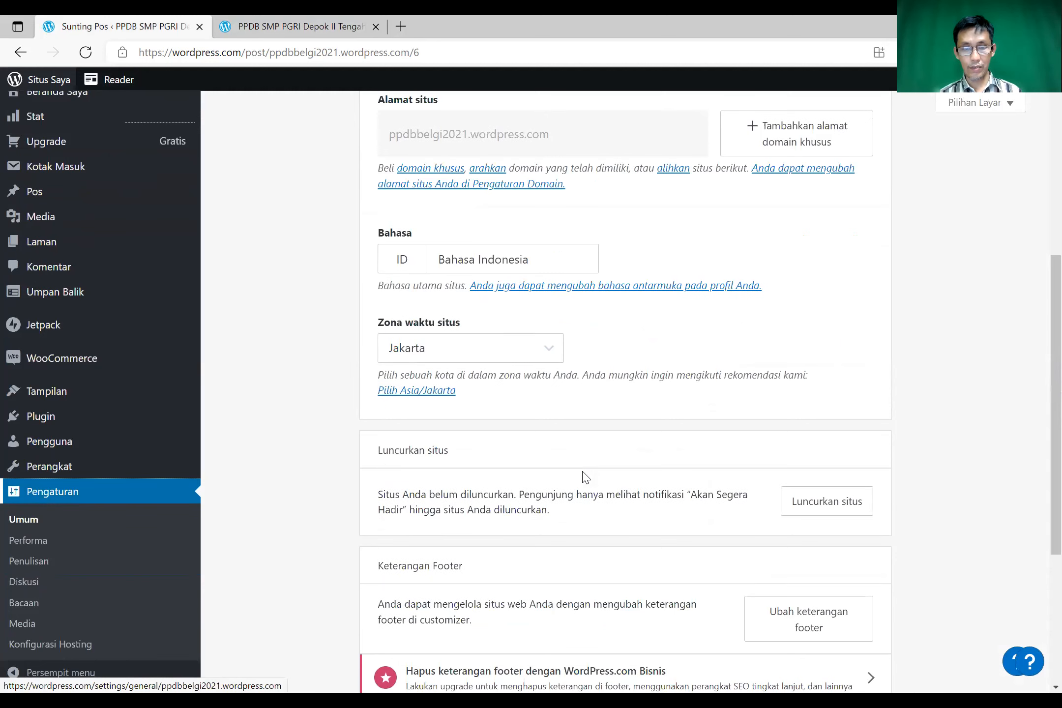
click(827, 506)
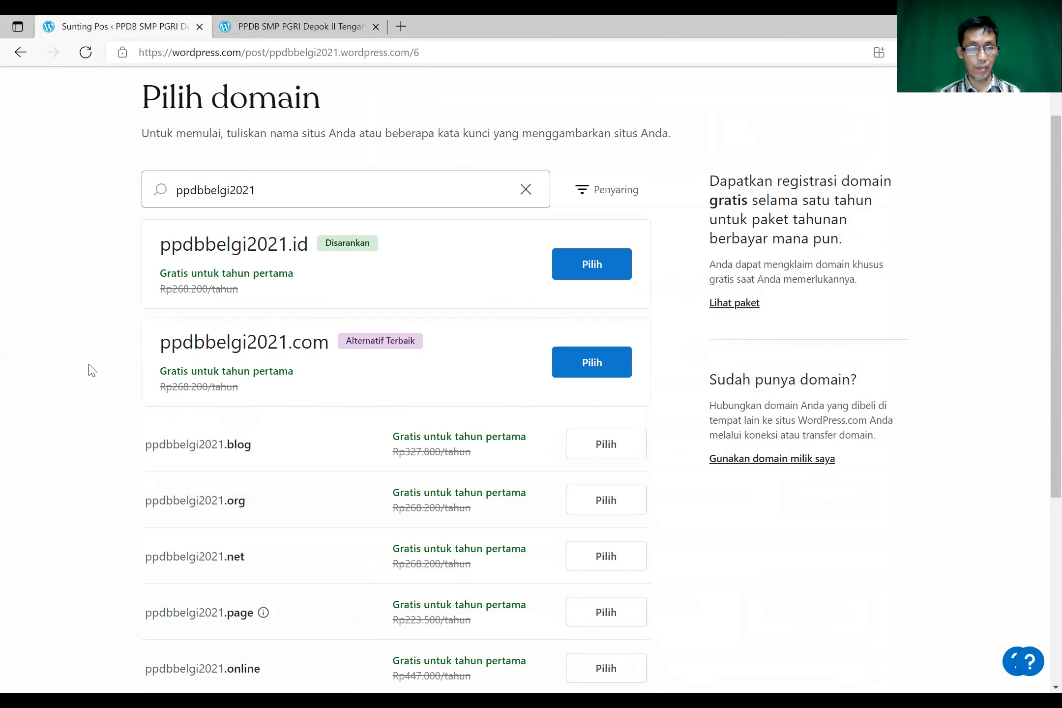
- Skip the custom domain purchase and launch the site on the free plan
scroll(80, 376, down, 5)
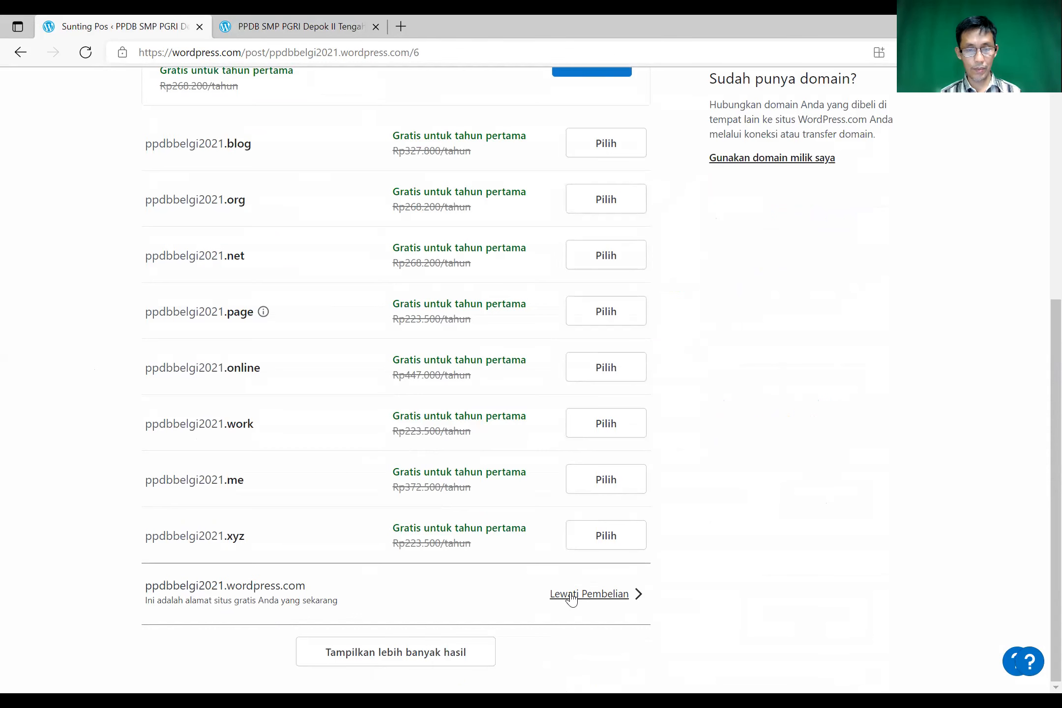
click(572, 595)
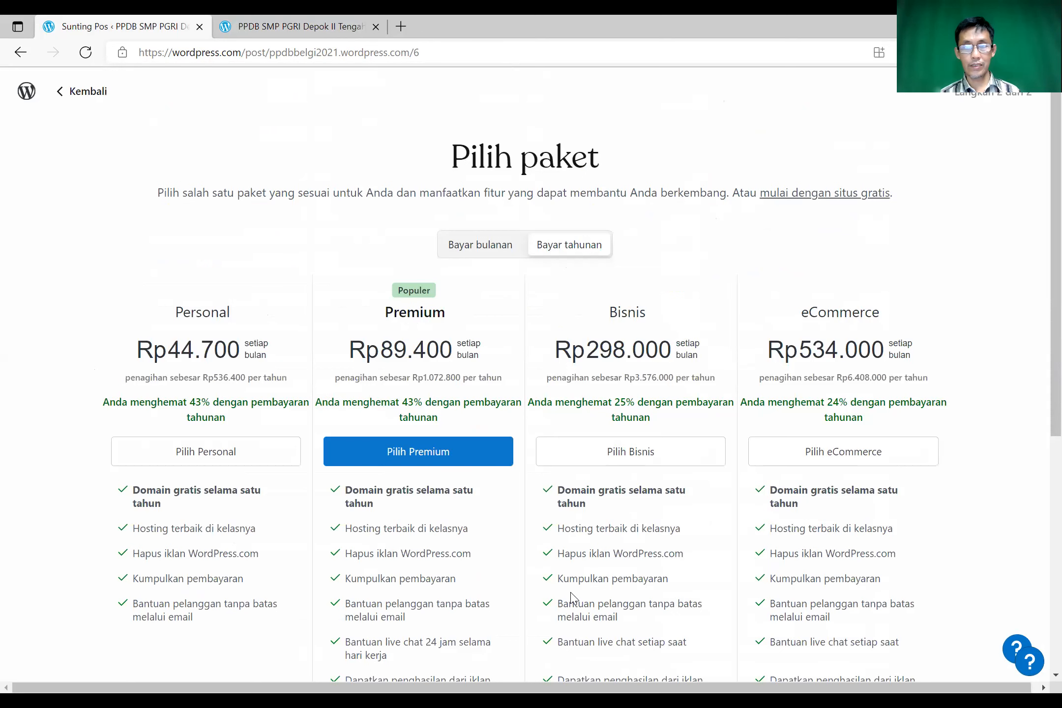
click(783, 203)
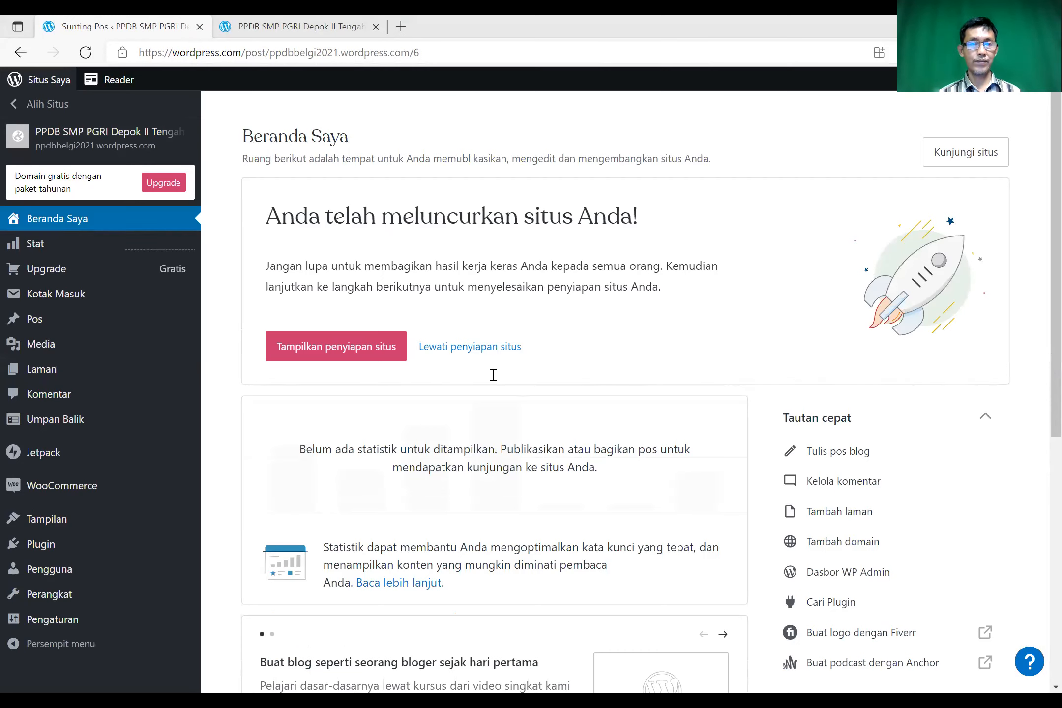
key(alt+Tab)
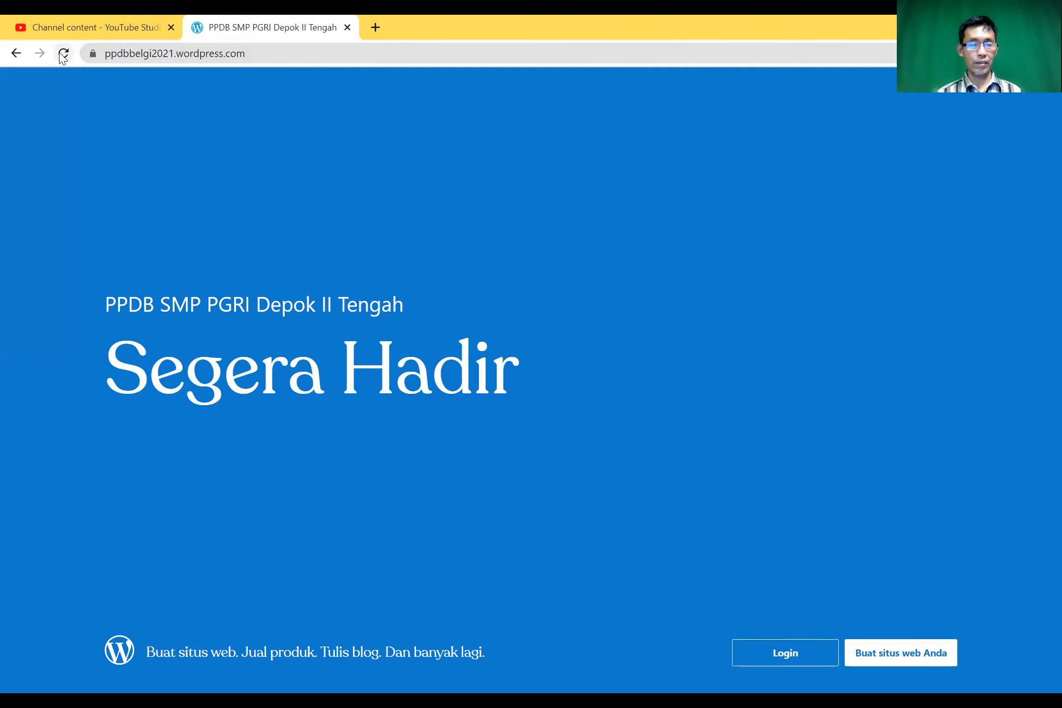
- Reload the public site and scroll through the live posts, including the Yuk Bersekolah post
click(61, 53)
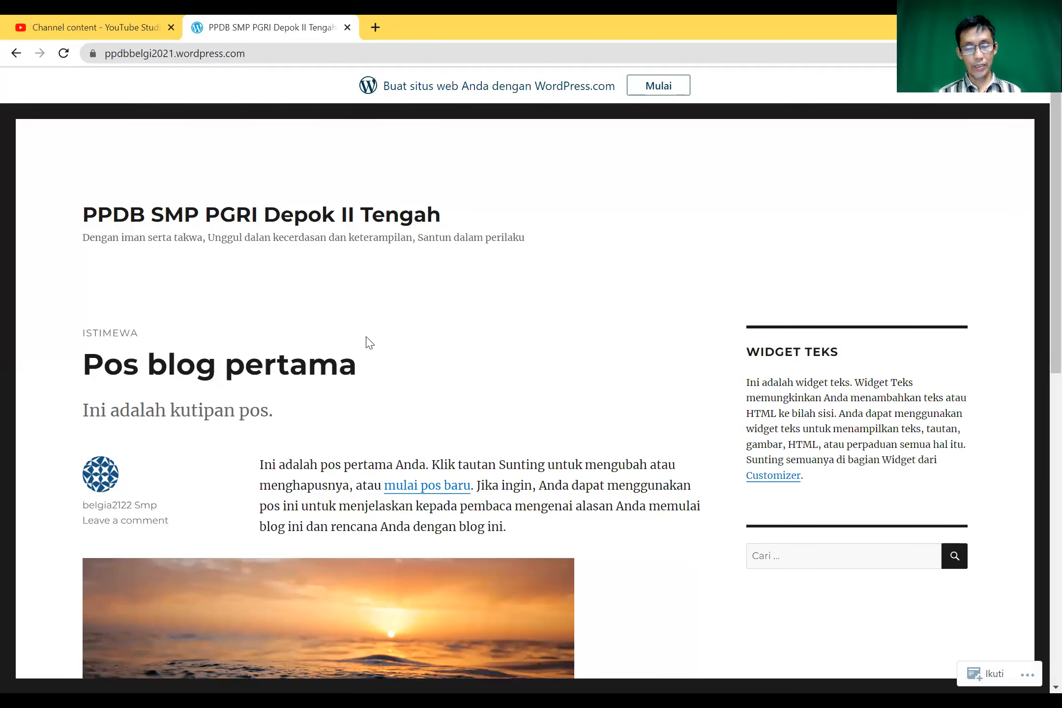
scroll(458, 457, down, 10)
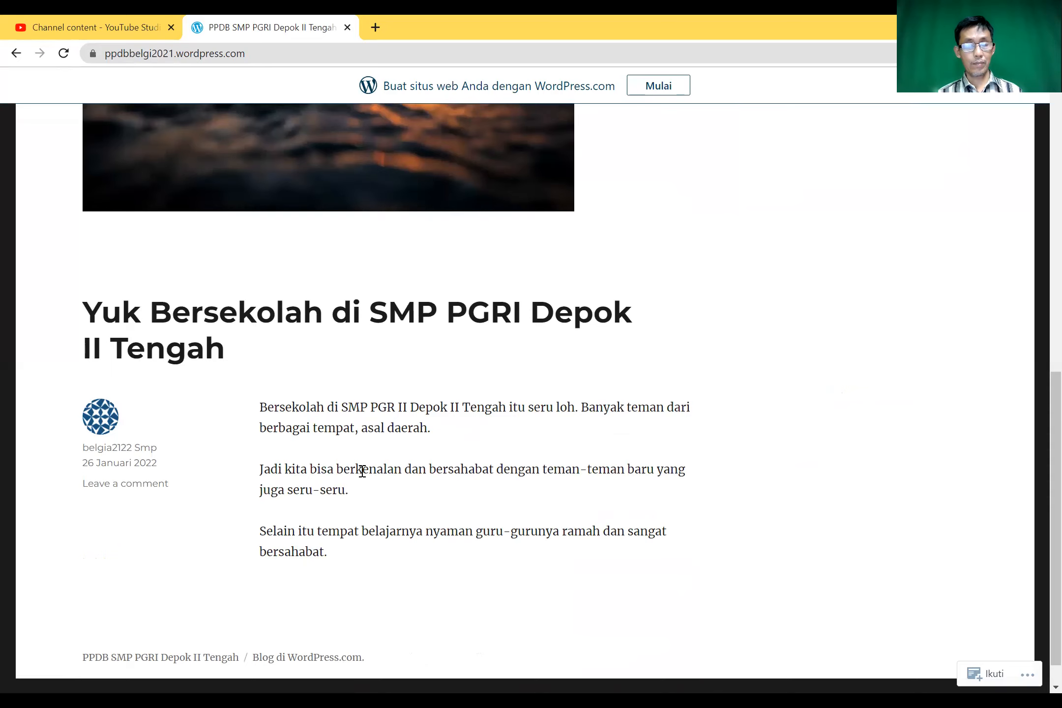
scroll(305, 491, up, 5)
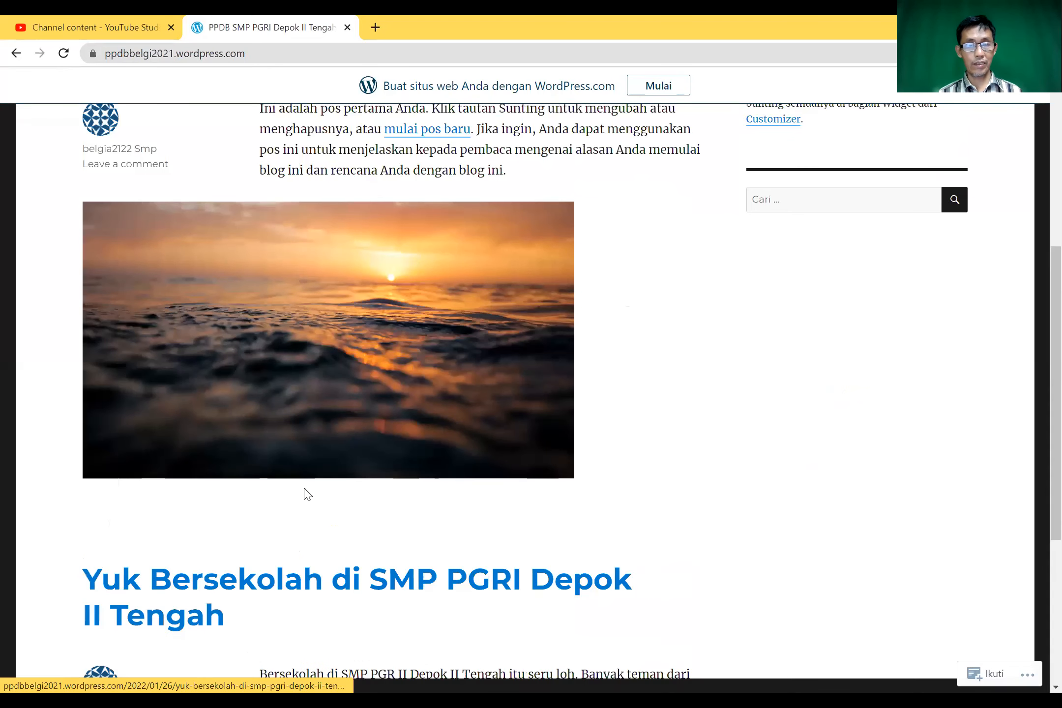
scroll(305, 489, up, 4)
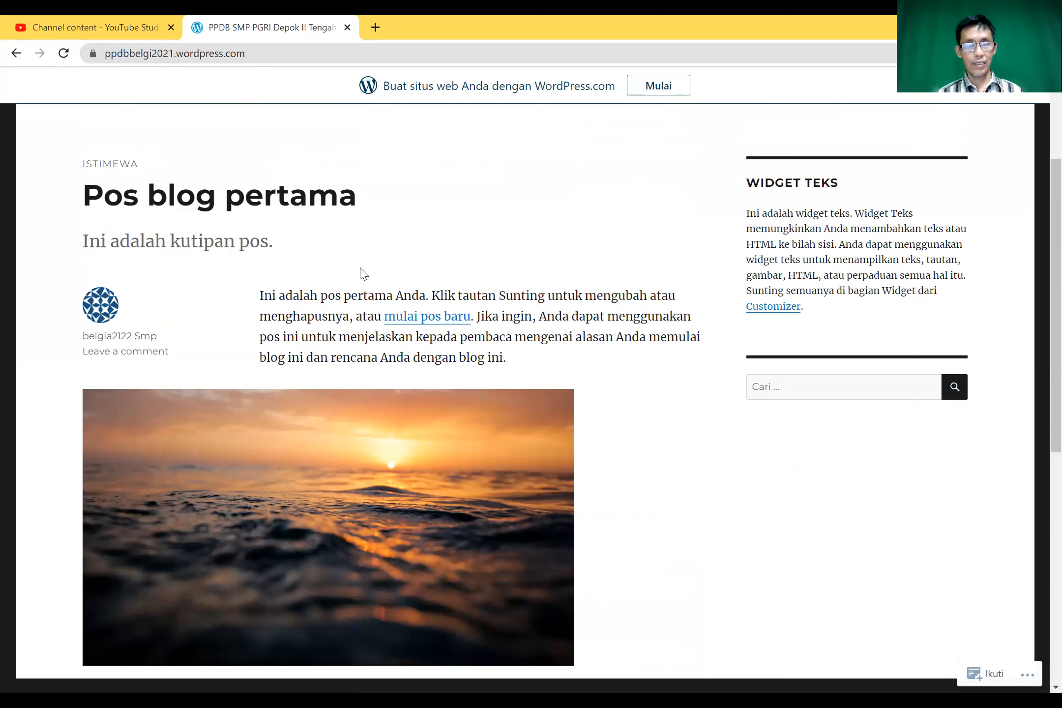
scroll(495, 275, up, 2)
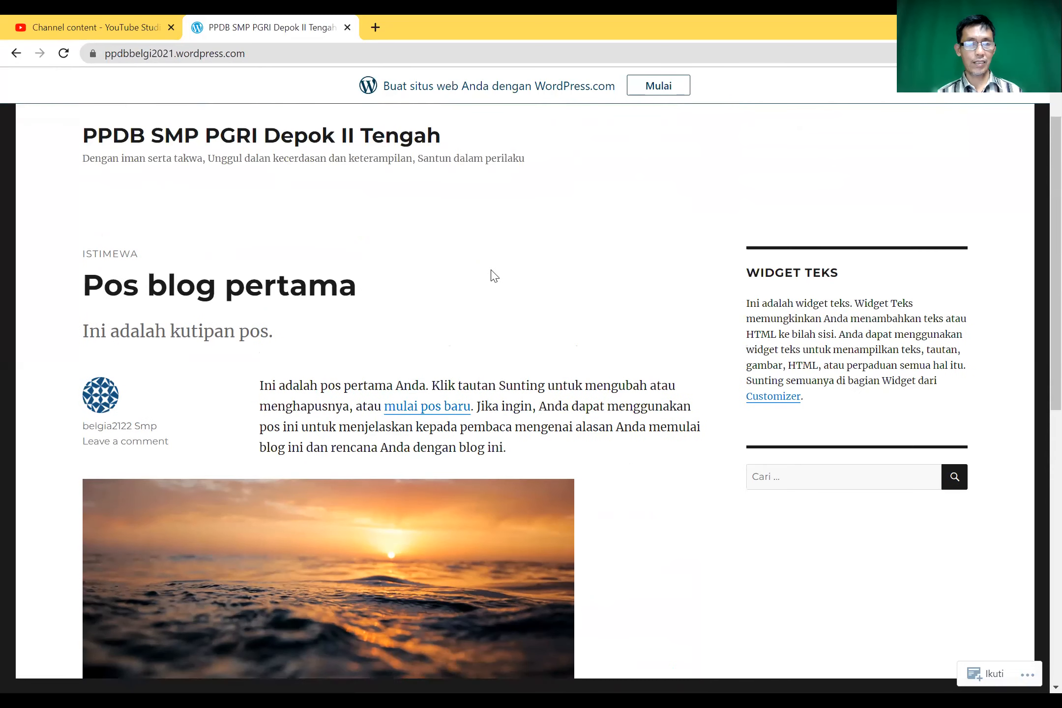
scroll(494, 276, up, 2)
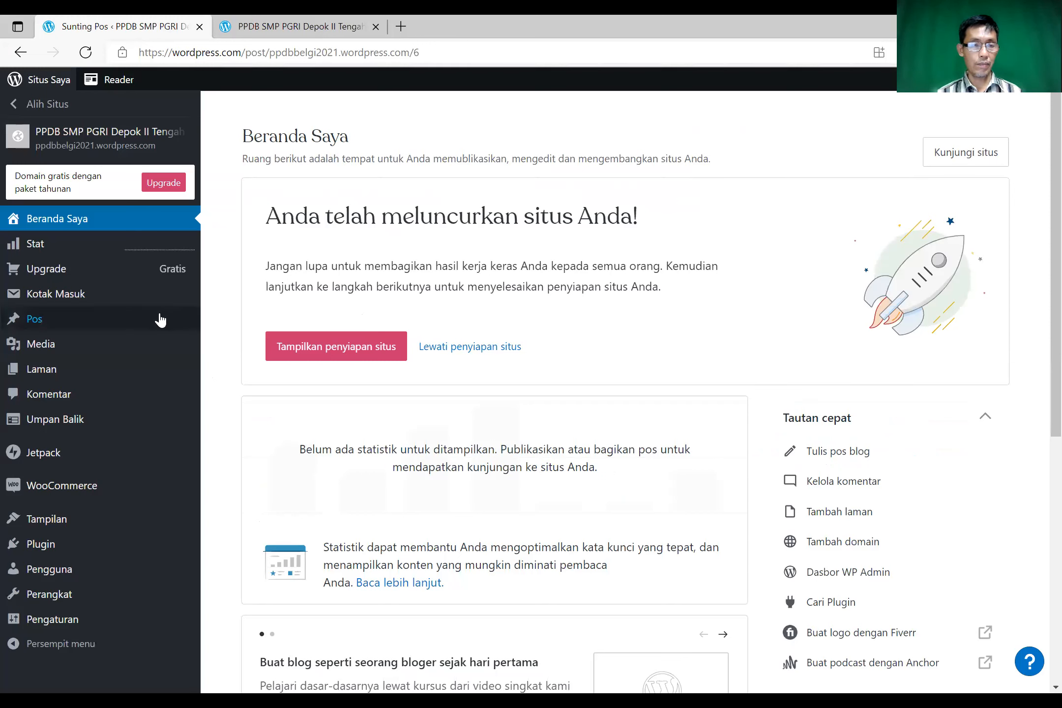
- Open the Posts list from the sidebar to see both published posts
click(91, 317)
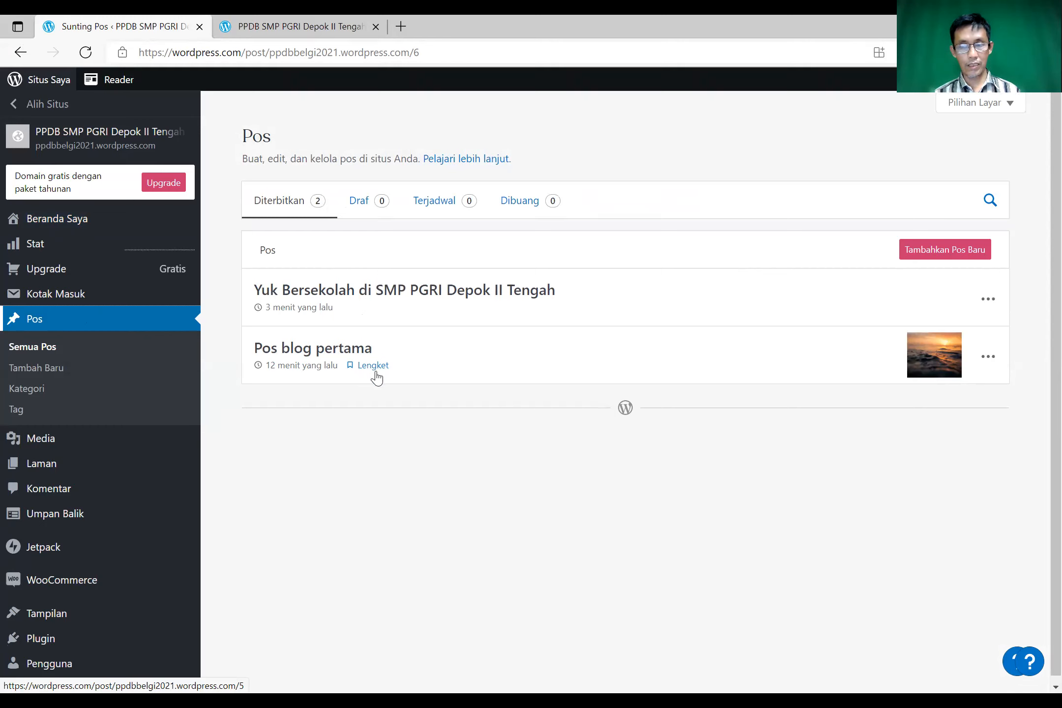
- Open 'Pos blog pertama' for editing, dismiss the welcome guide, and delete its sunset image
click(347, 350)
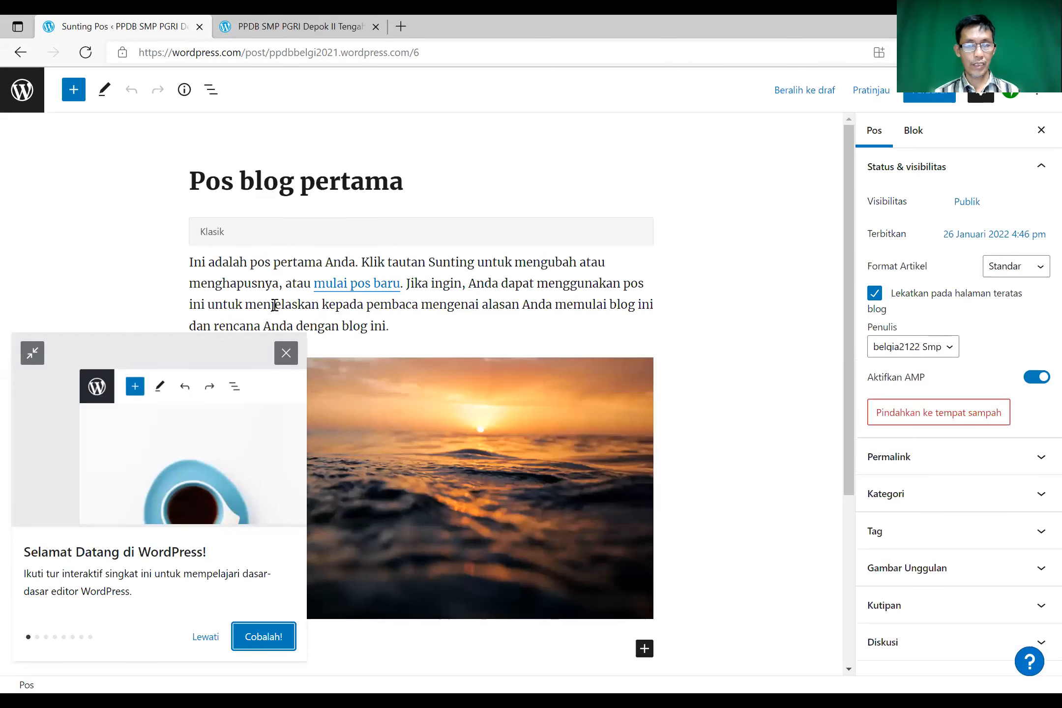
click(285, 353)
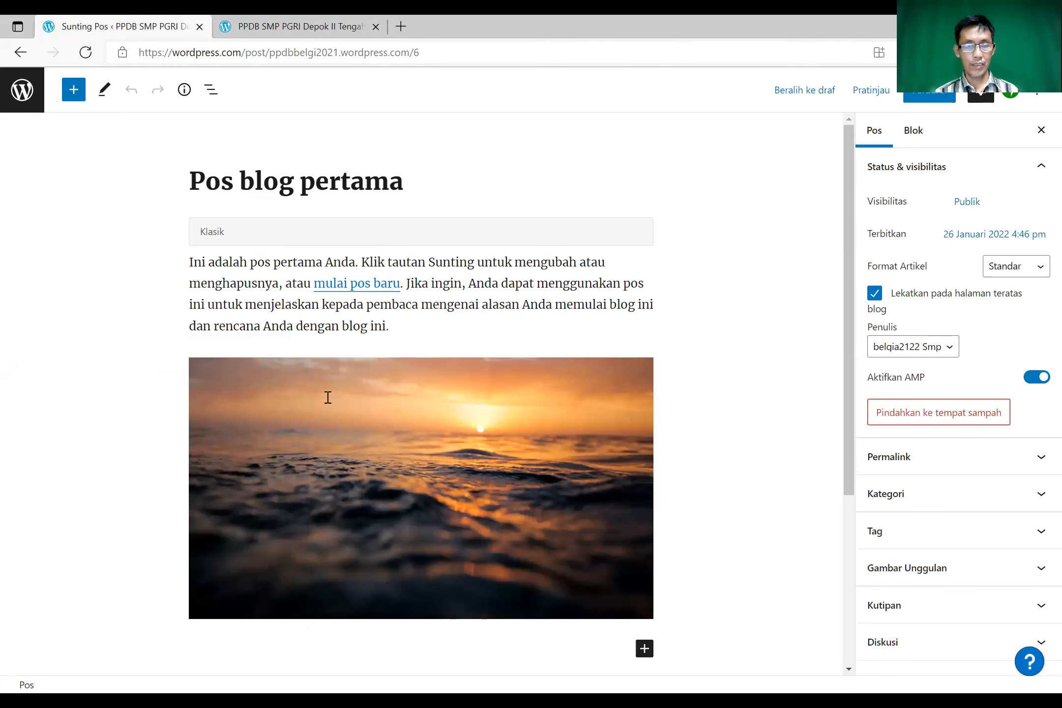
click(360, 434)
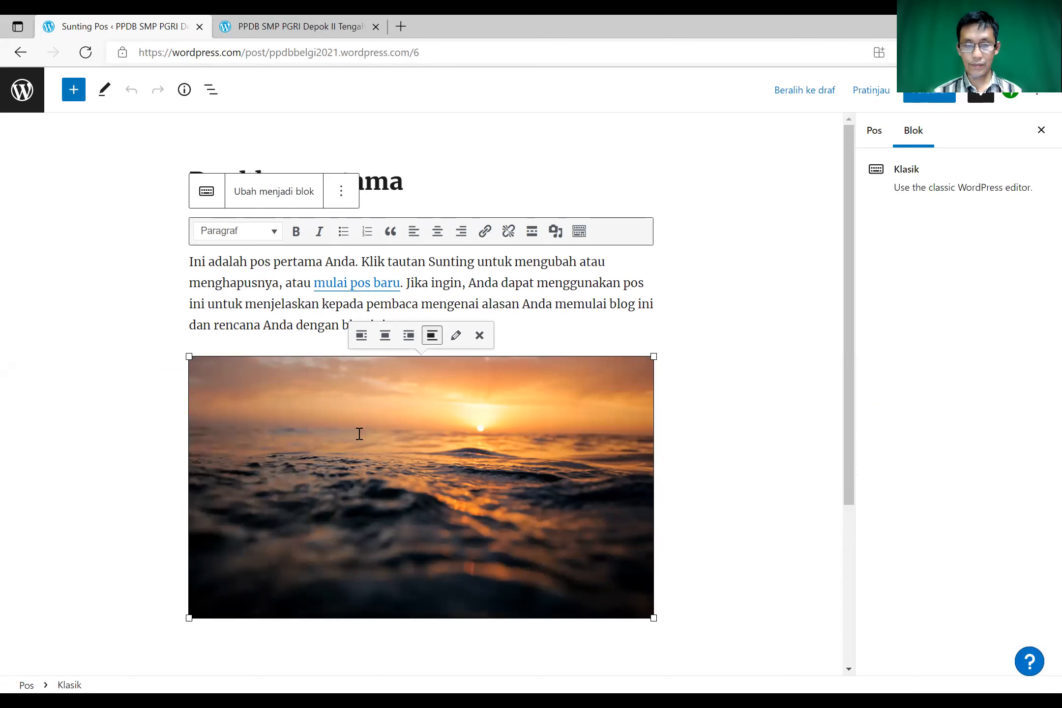
key(Delete)
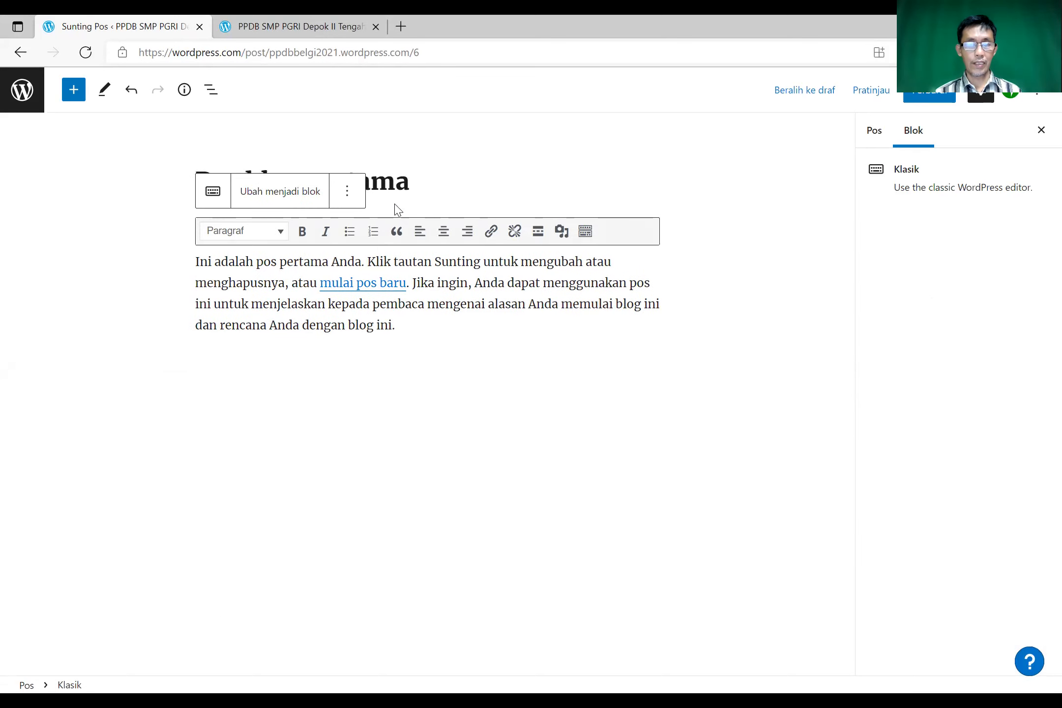
- Retitle the post 'Selamat datang di SMP PGRI Depok II Tengah' and select its placeholder paragraph
triple_click(409, 190)
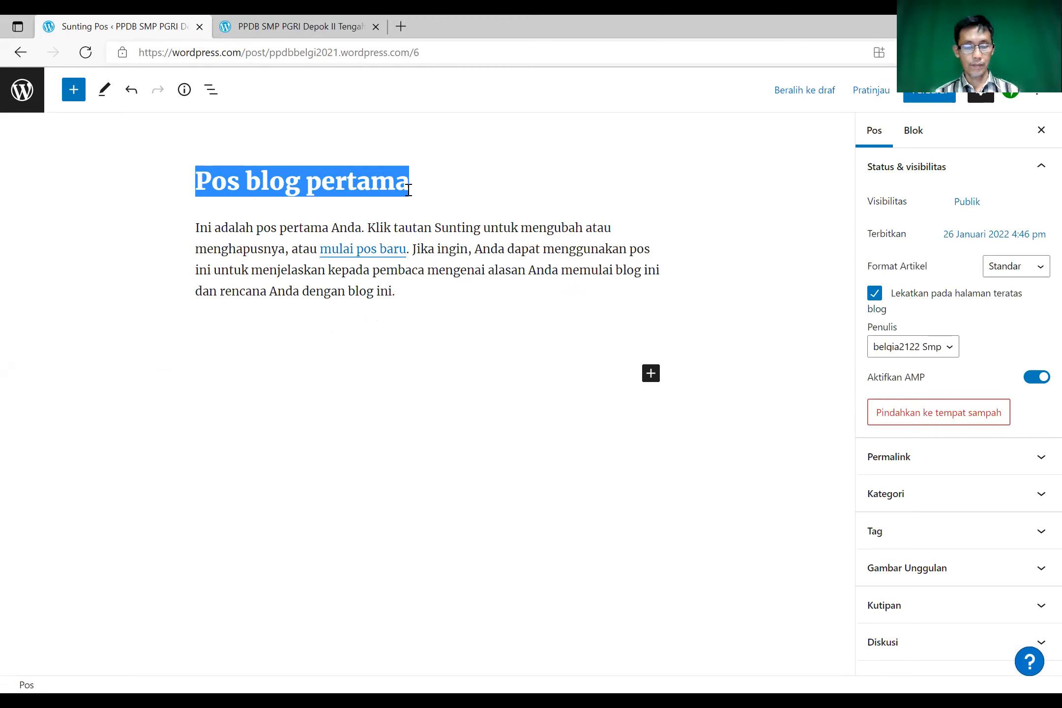
text(S)
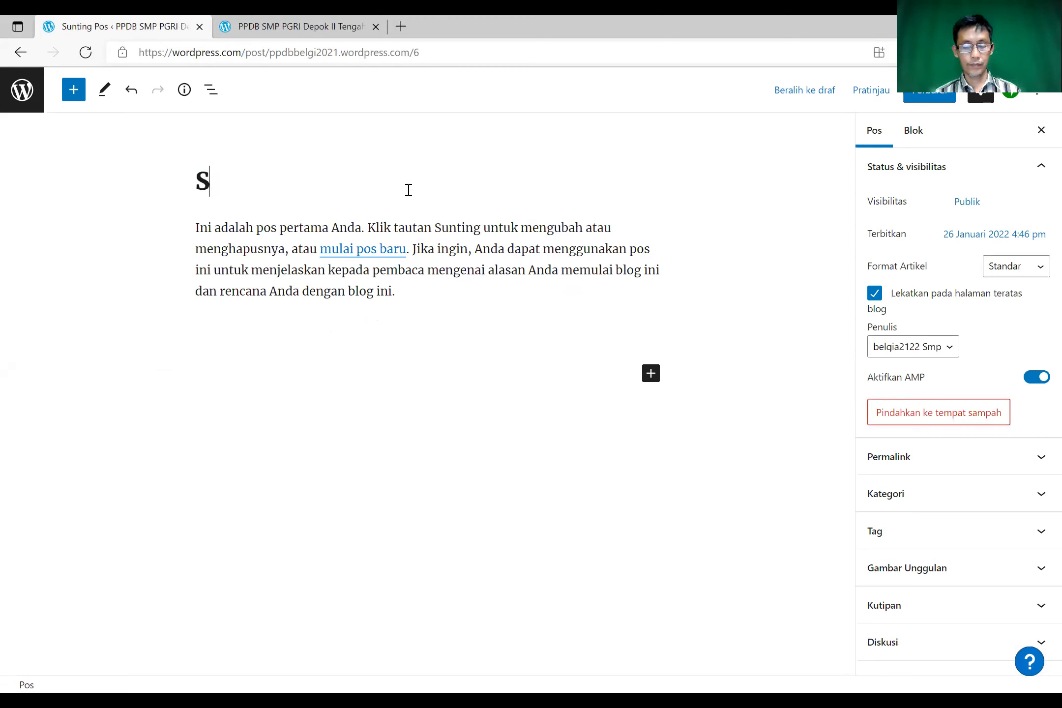
text(MP PG)
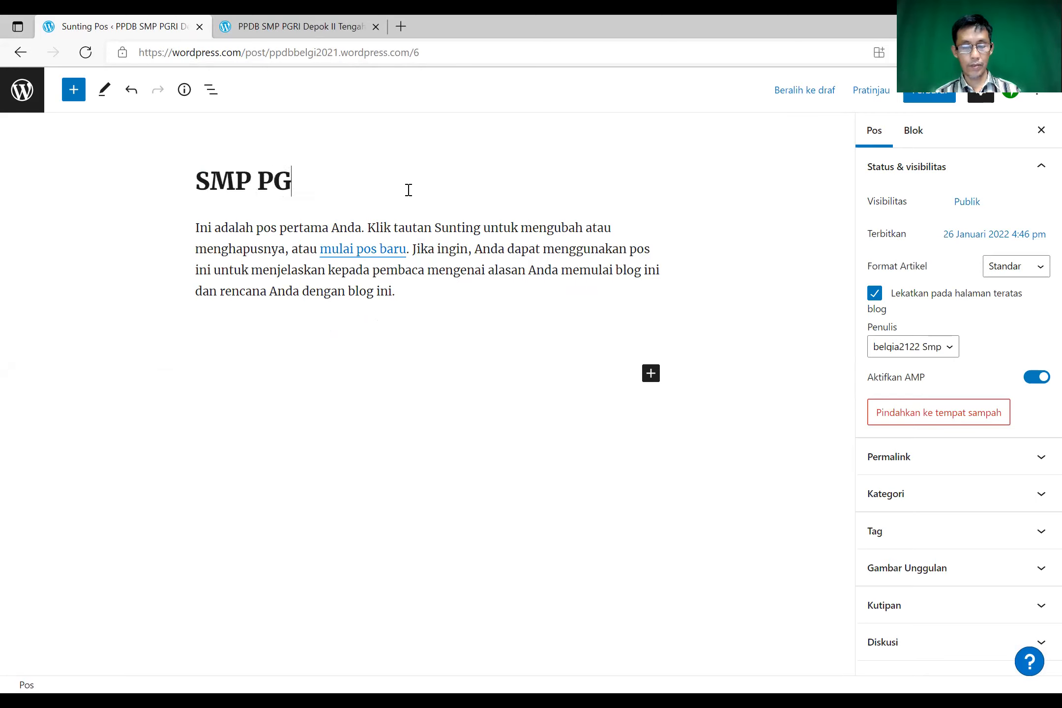
key(BackSpace)
key(BackSpace)
key(BackSpace)
key(BackSpace)
key(BackSpace)
key(BackSpace)
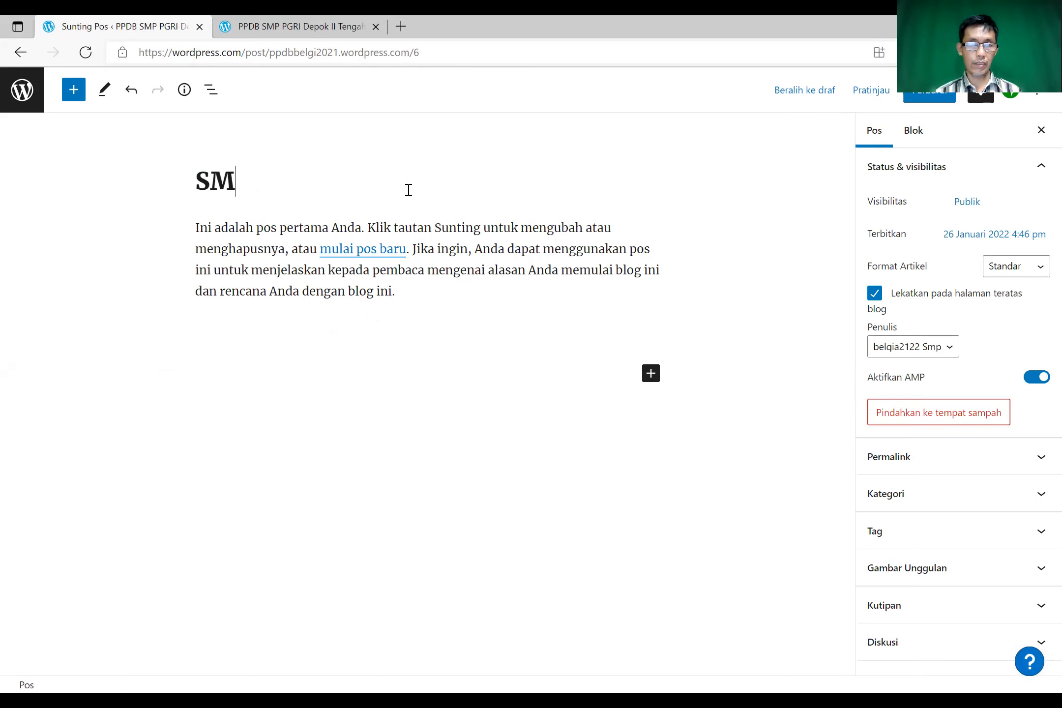
text(Selama)
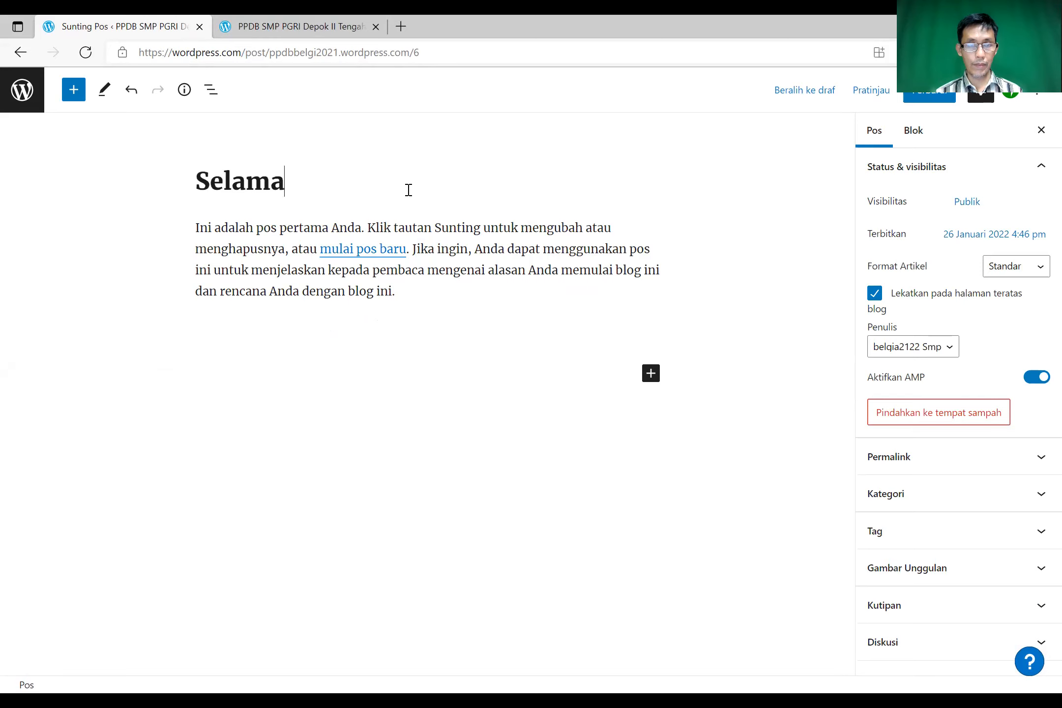
key(BackSpace)
key(BackSpace)
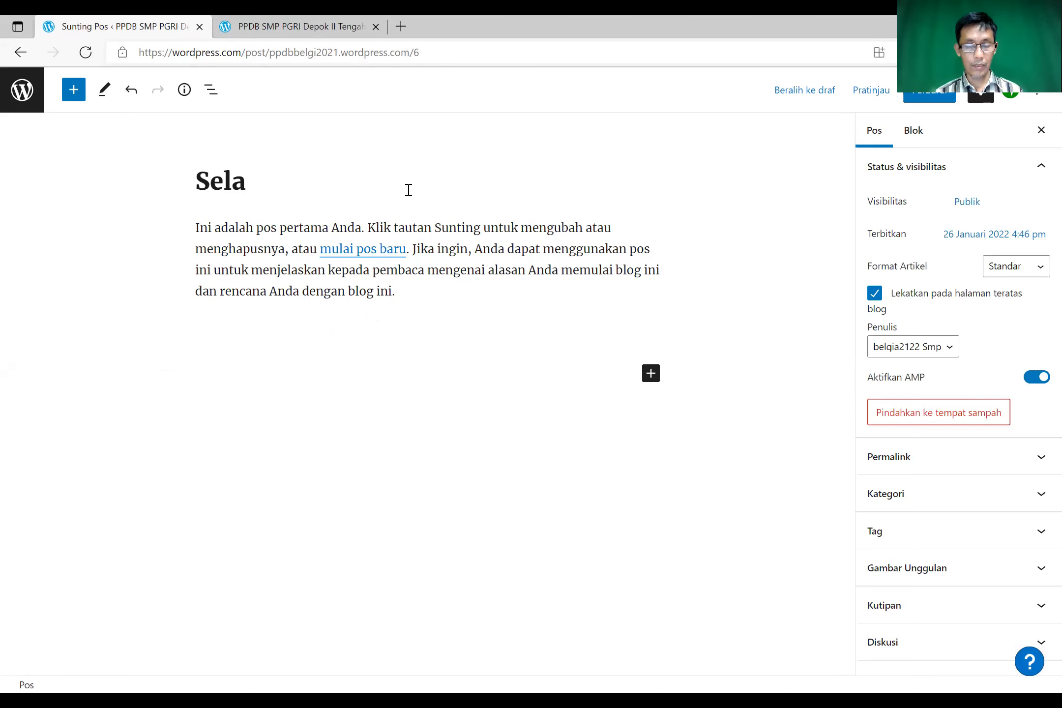
text(mat dat)
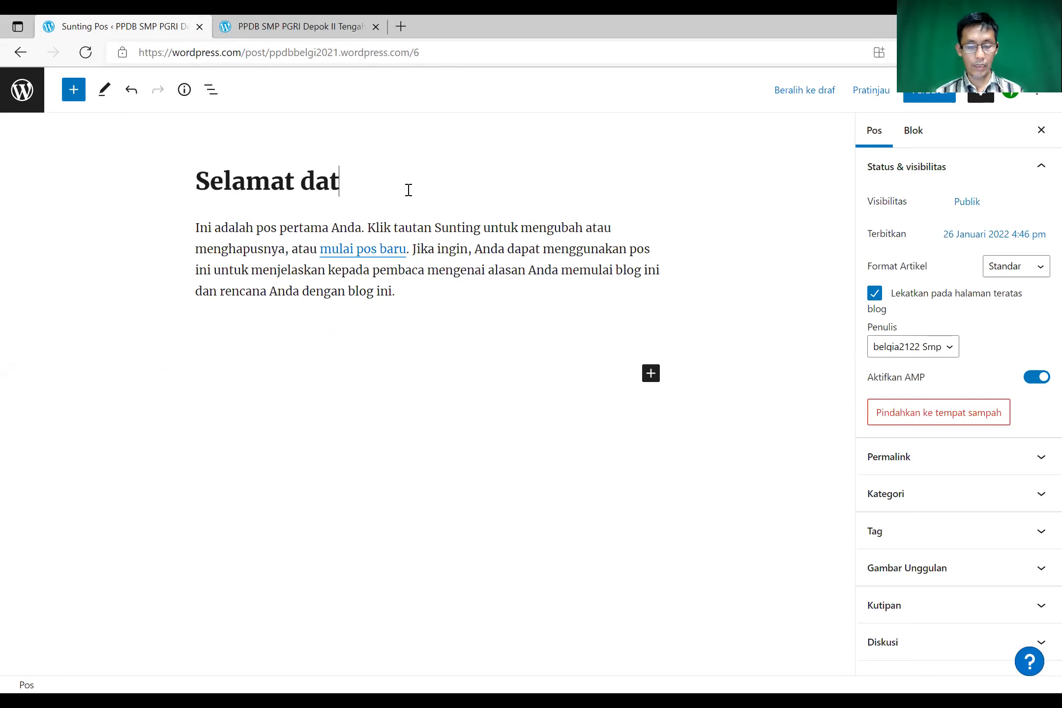
text(ang di SM)
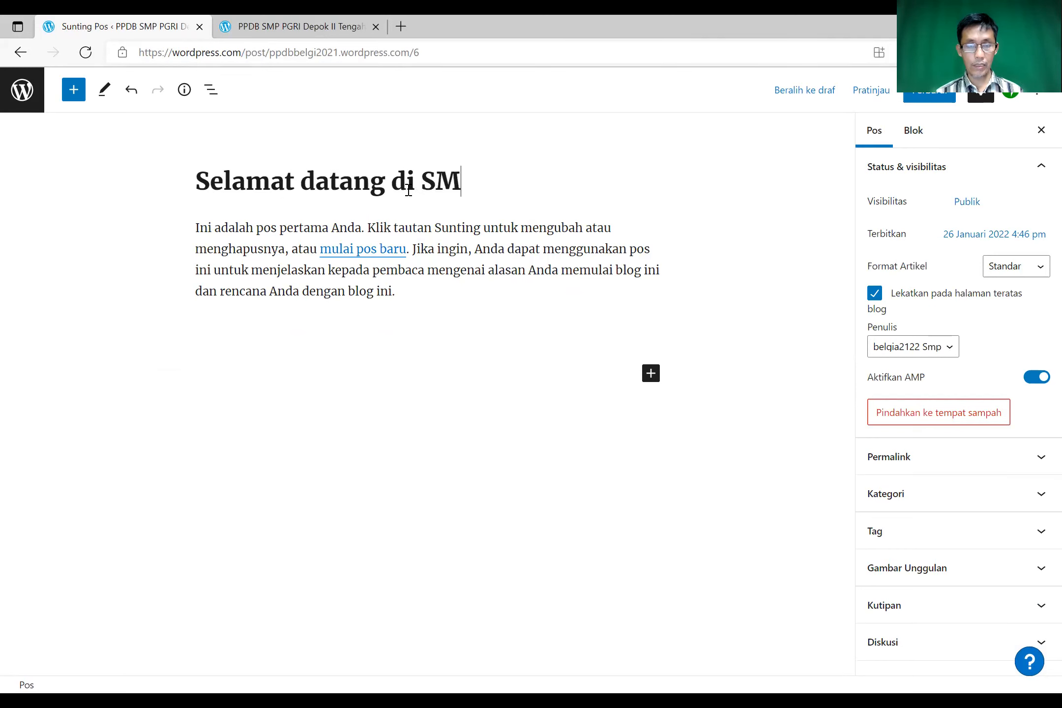
text(P PGRI )
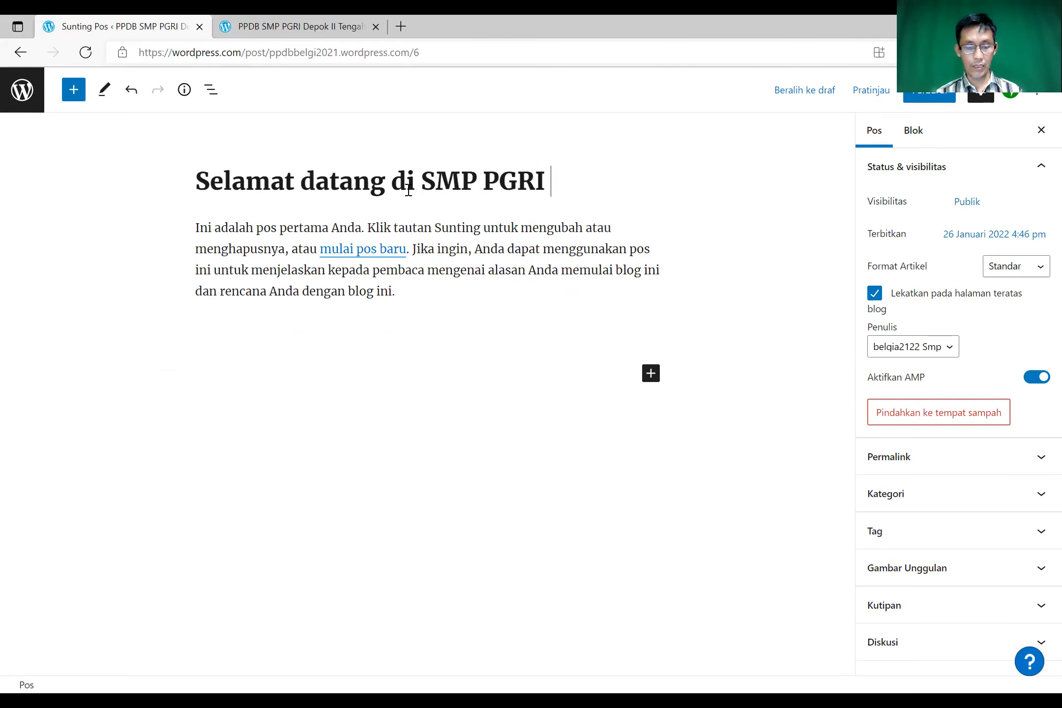
text(Depok II Tengah)
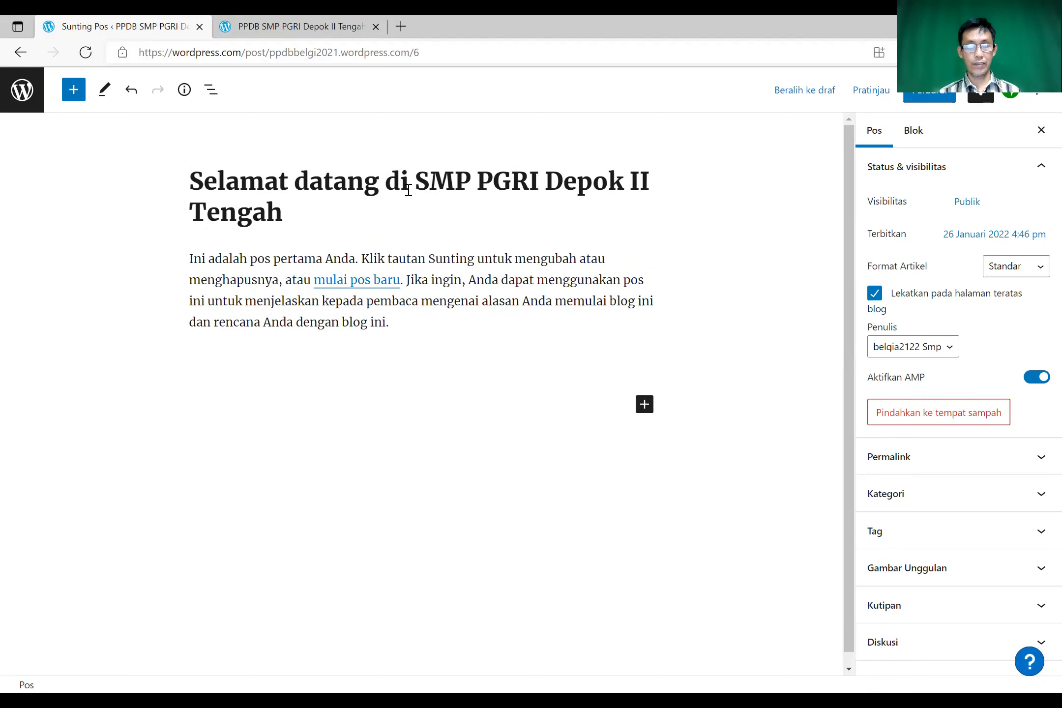
click(294, 266)
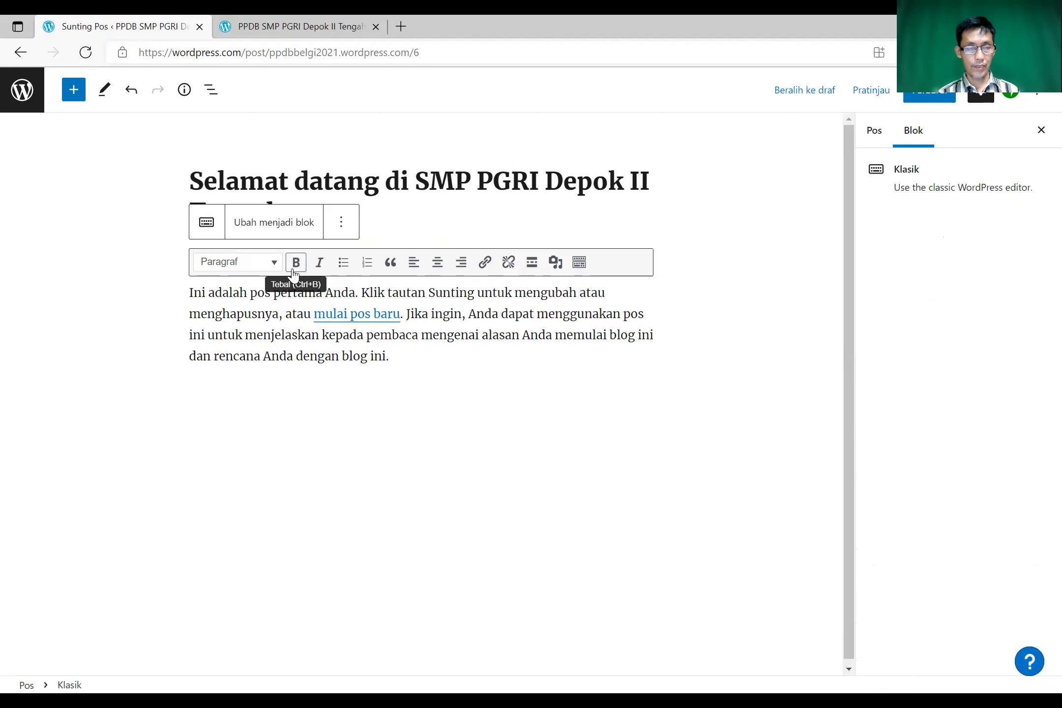
- Replace the placeholder with a paragraph on the school's 1983 founding beside Perumahan Griya Asri
triple_click(248, 291)
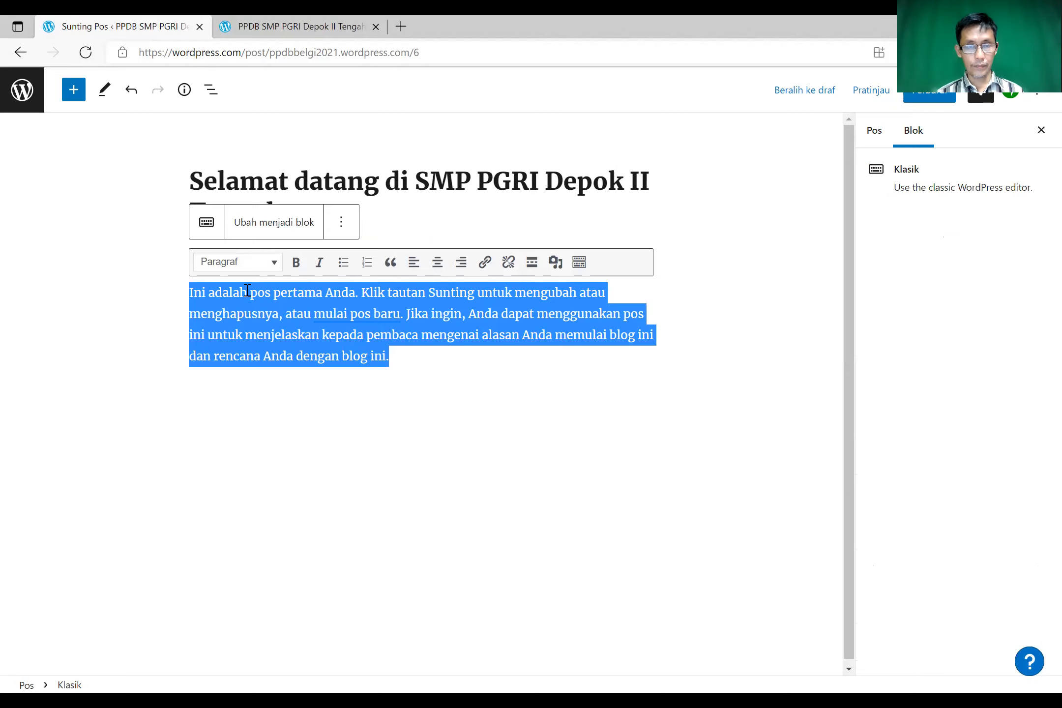
text(SMP)
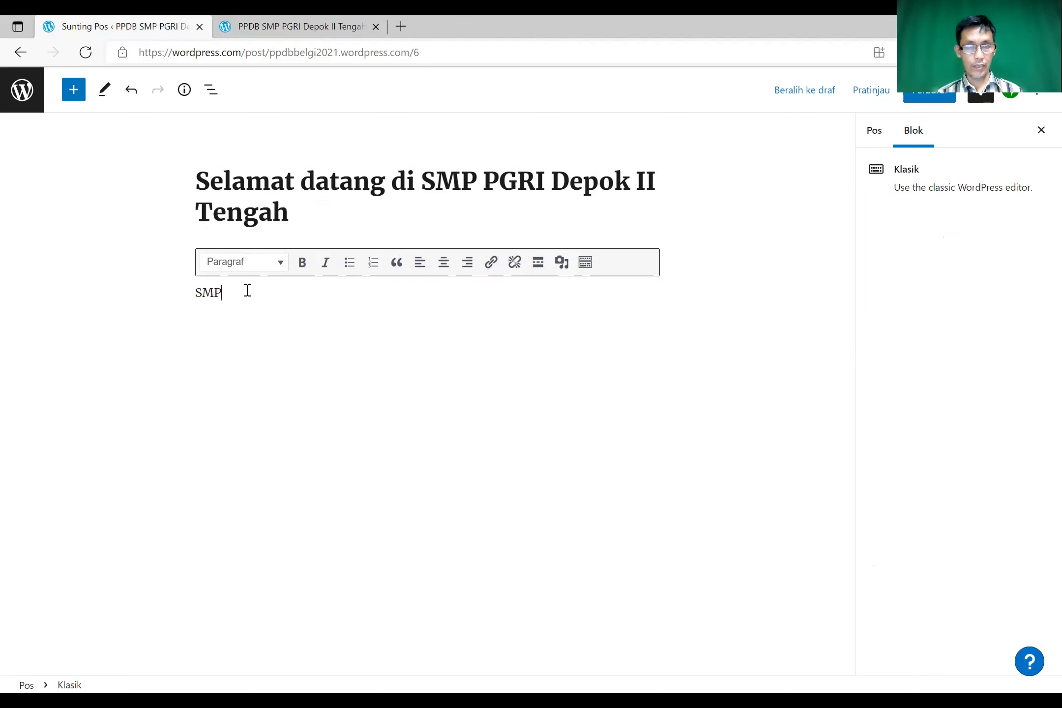
text( PGRI)
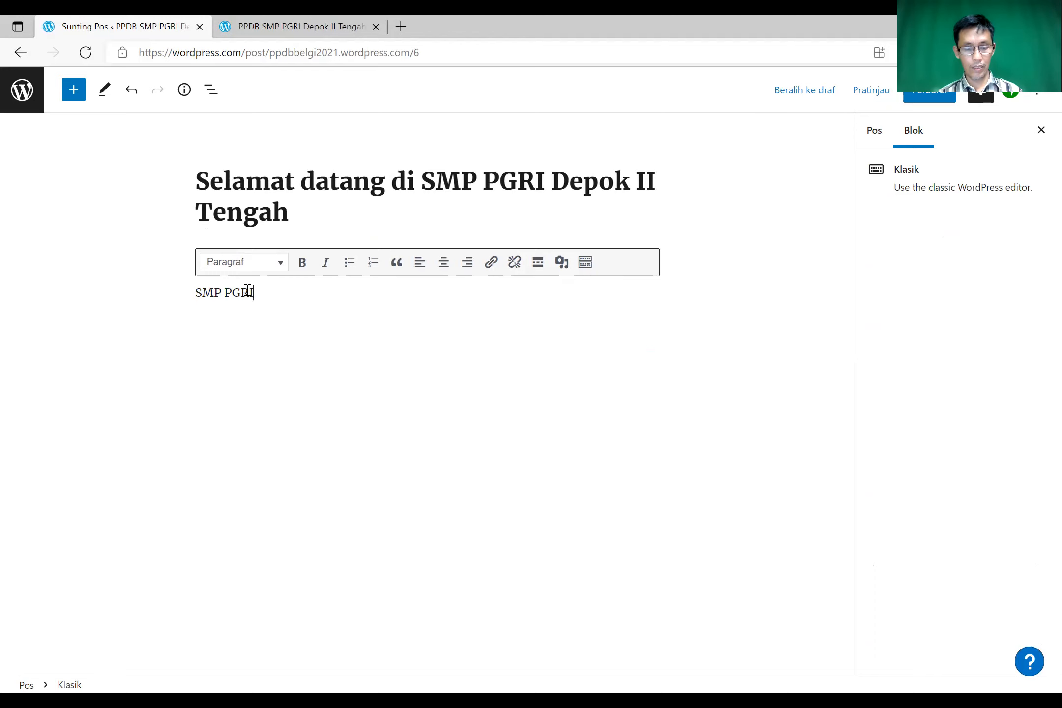
text( Depok)
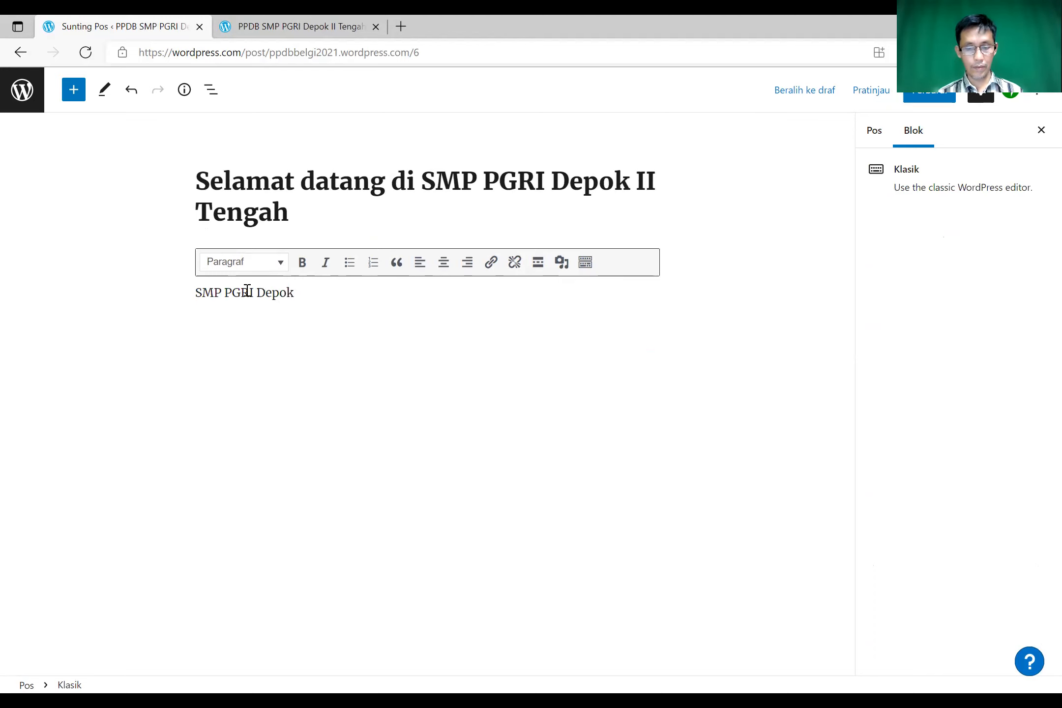
text( II )
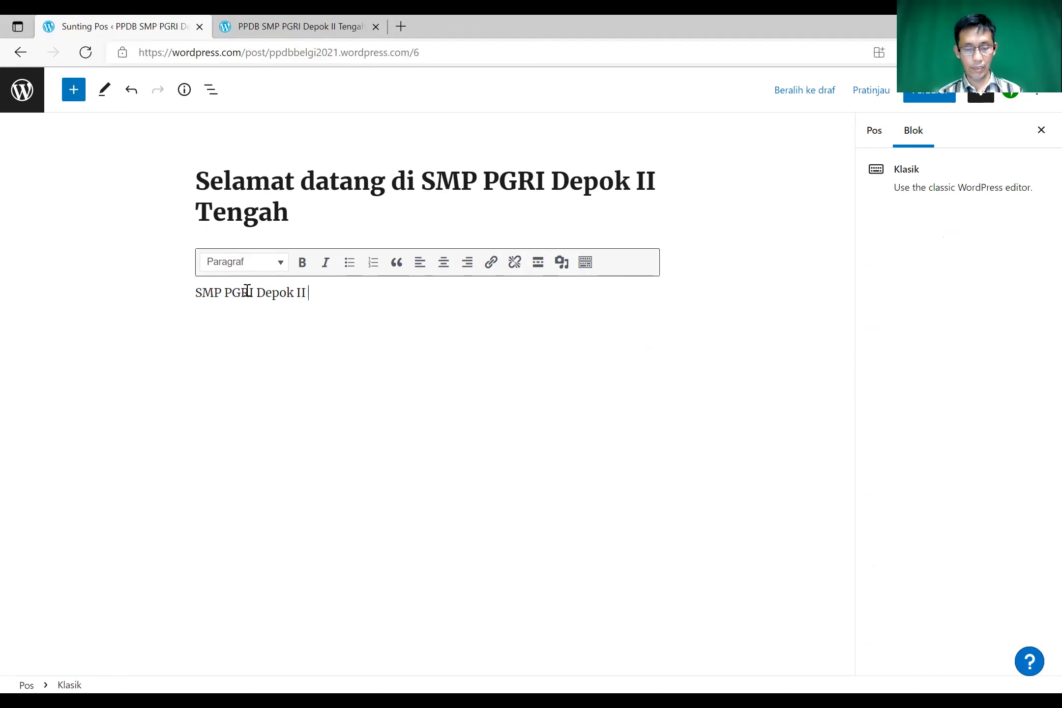
text(Tengah )
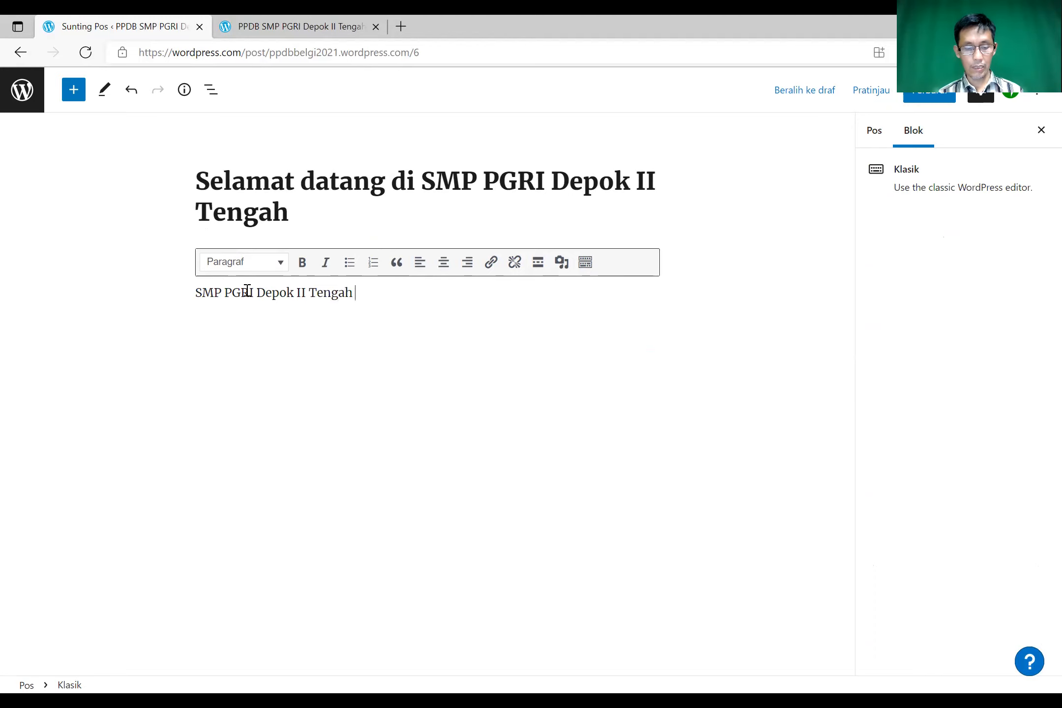
text(dalam)
key(BackSpace)
key(BackSpace)
key(BackSpace)
key(BackSpace)
key(BackSpace)
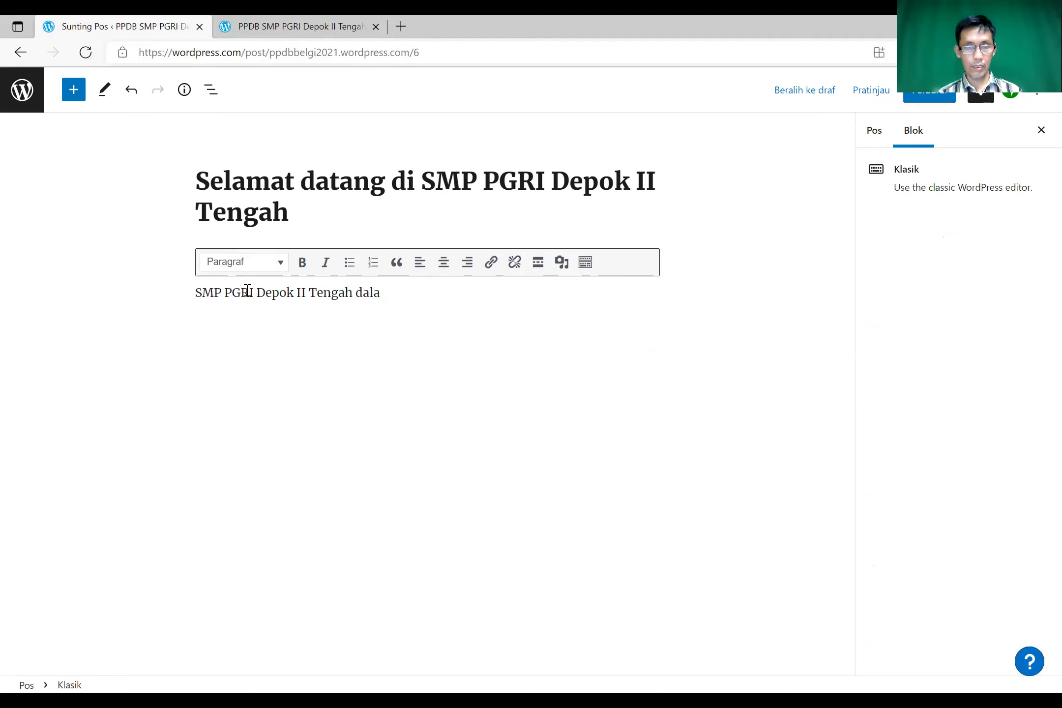
text(berdiri se)
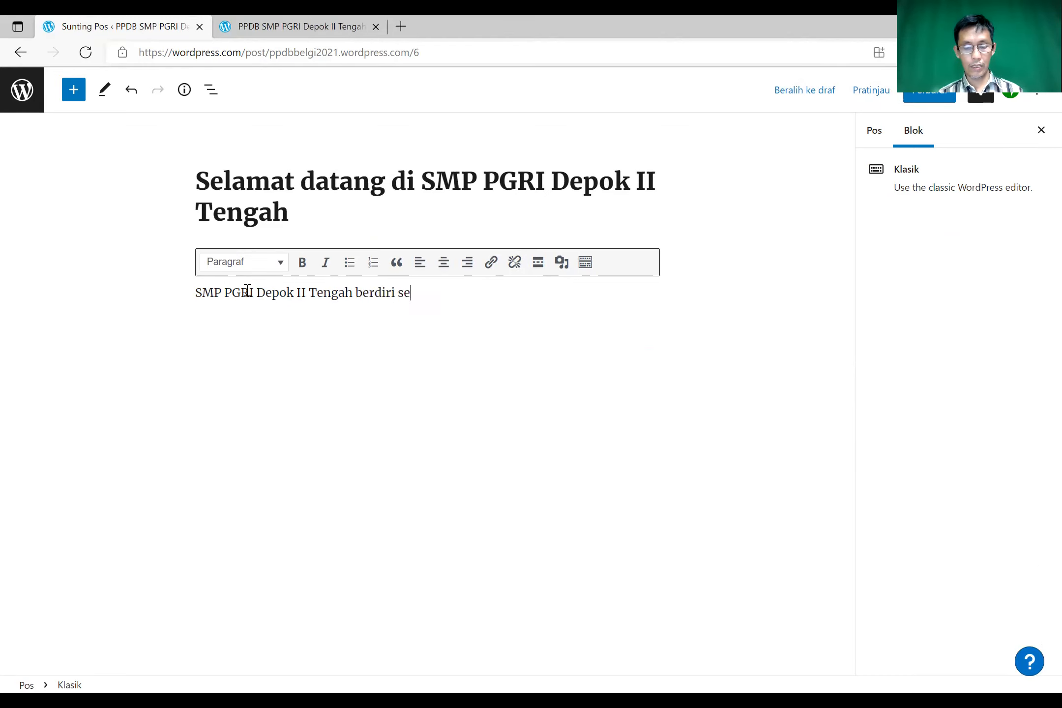
text(jak tahun )
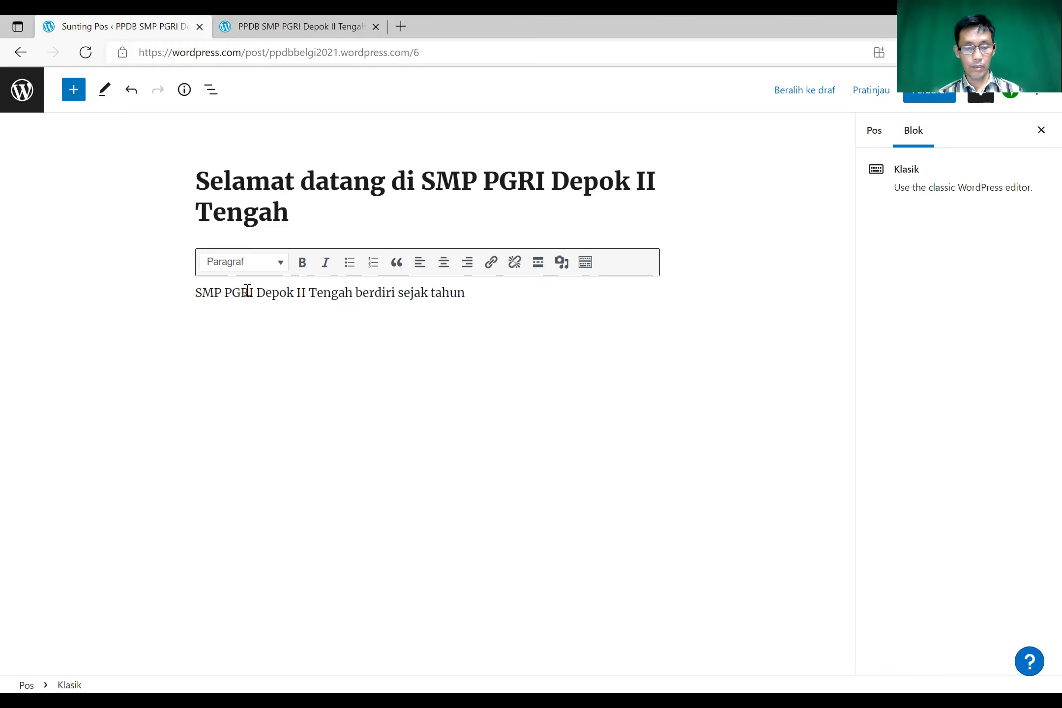
text(1983)
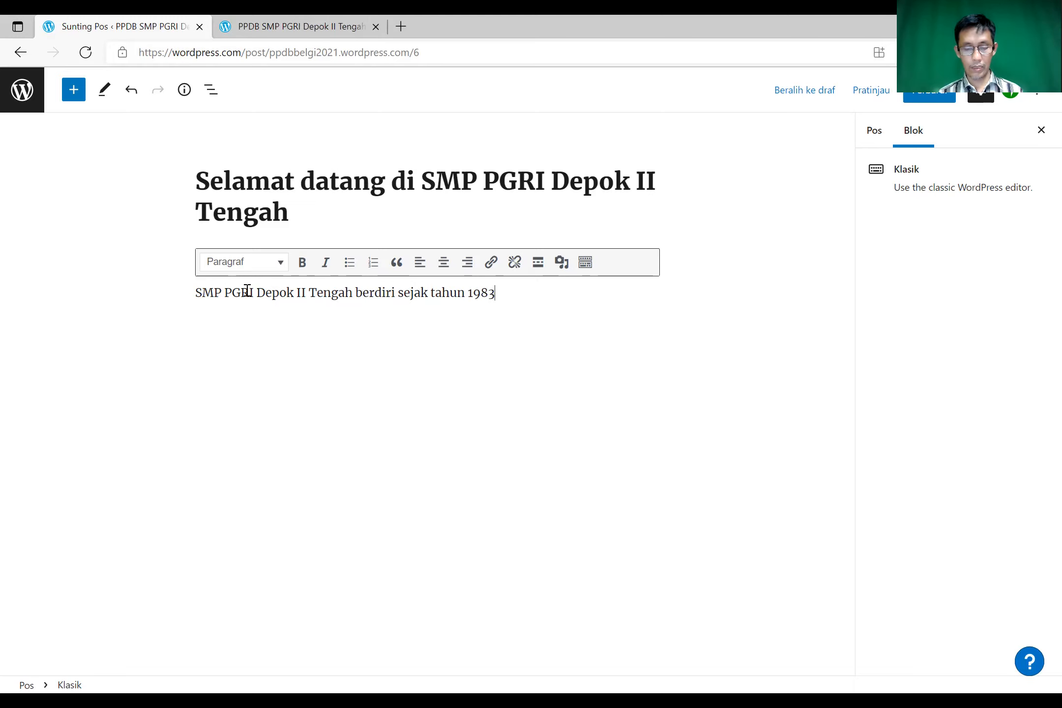
text( dan )
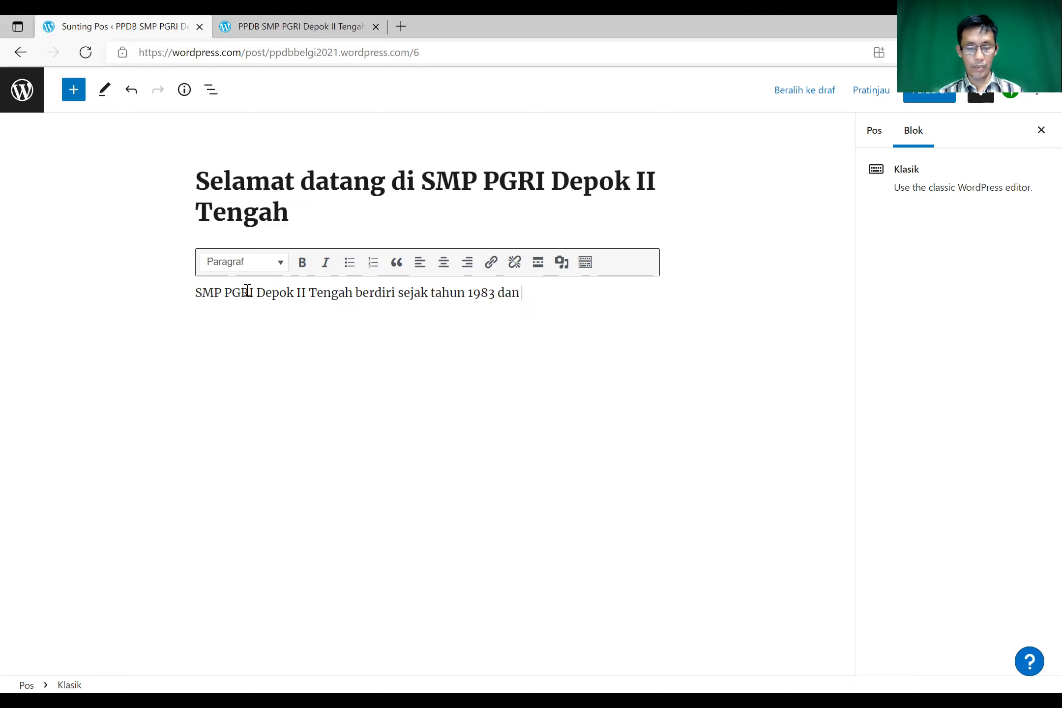
text(terleta)
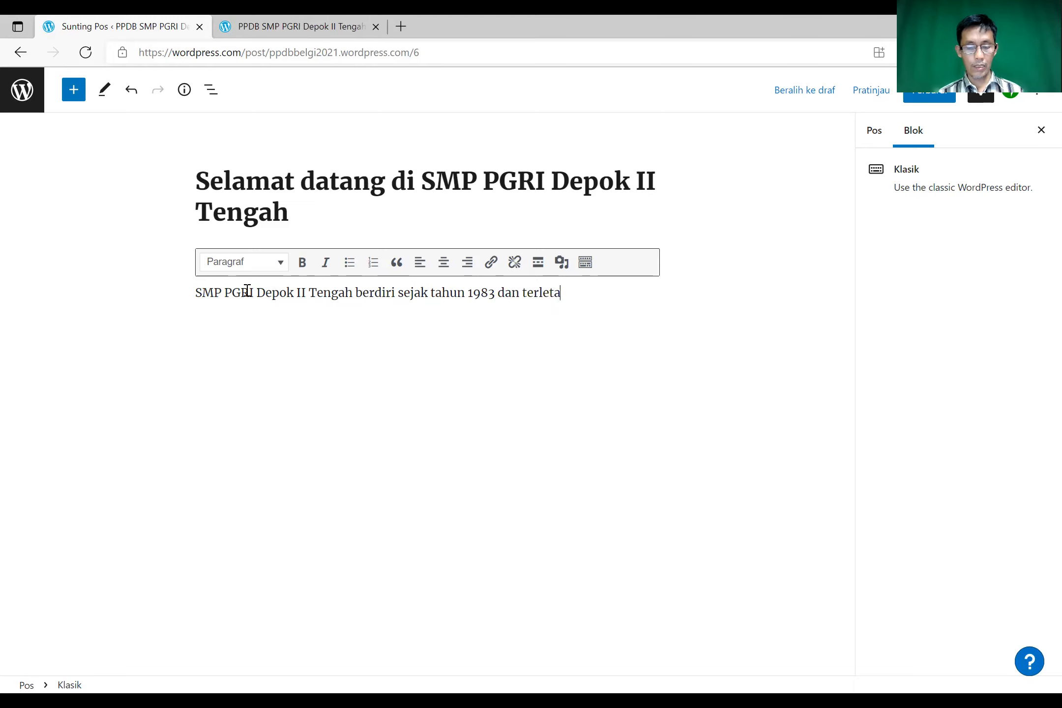
text(k ber)
text(sebe)
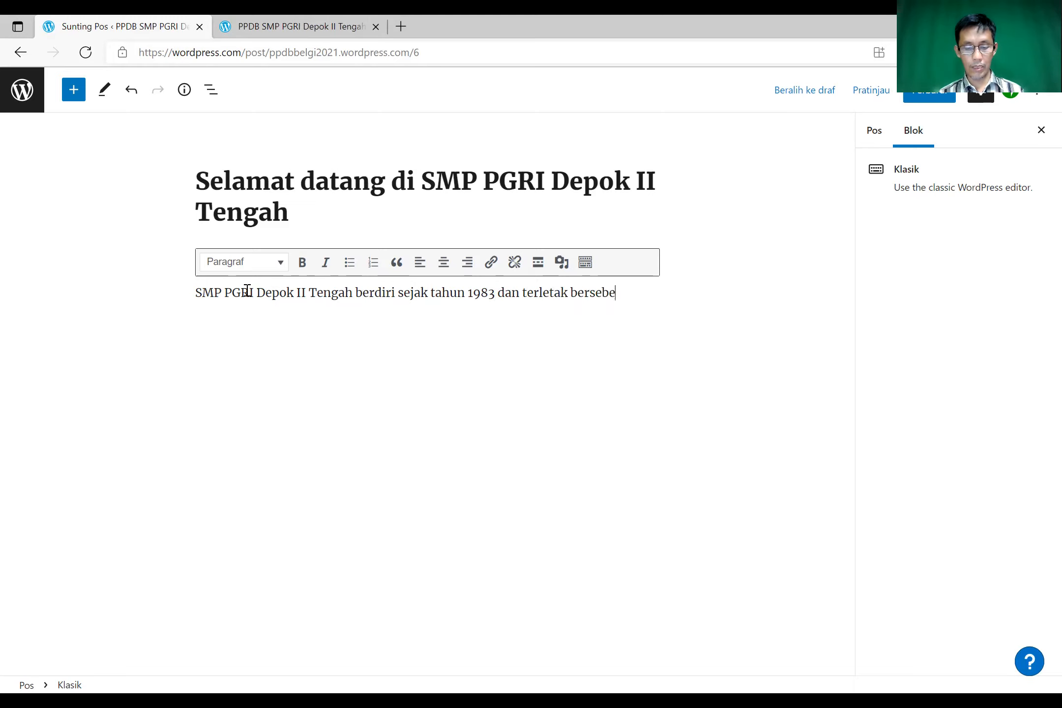
text(lahan atau d)
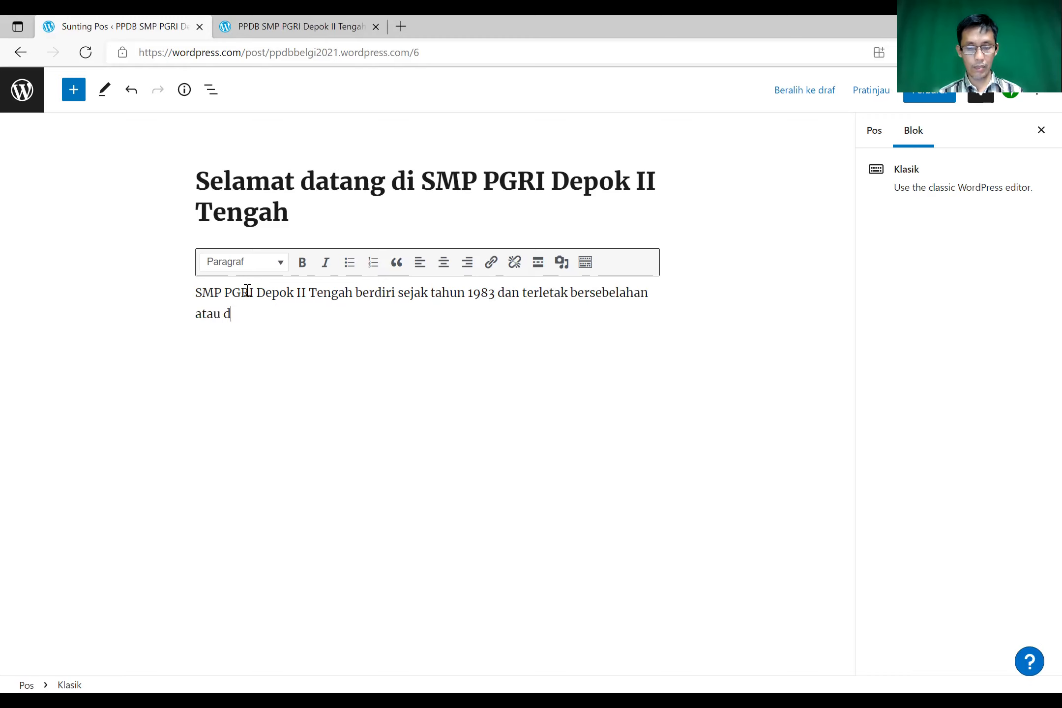
text(ibelak)
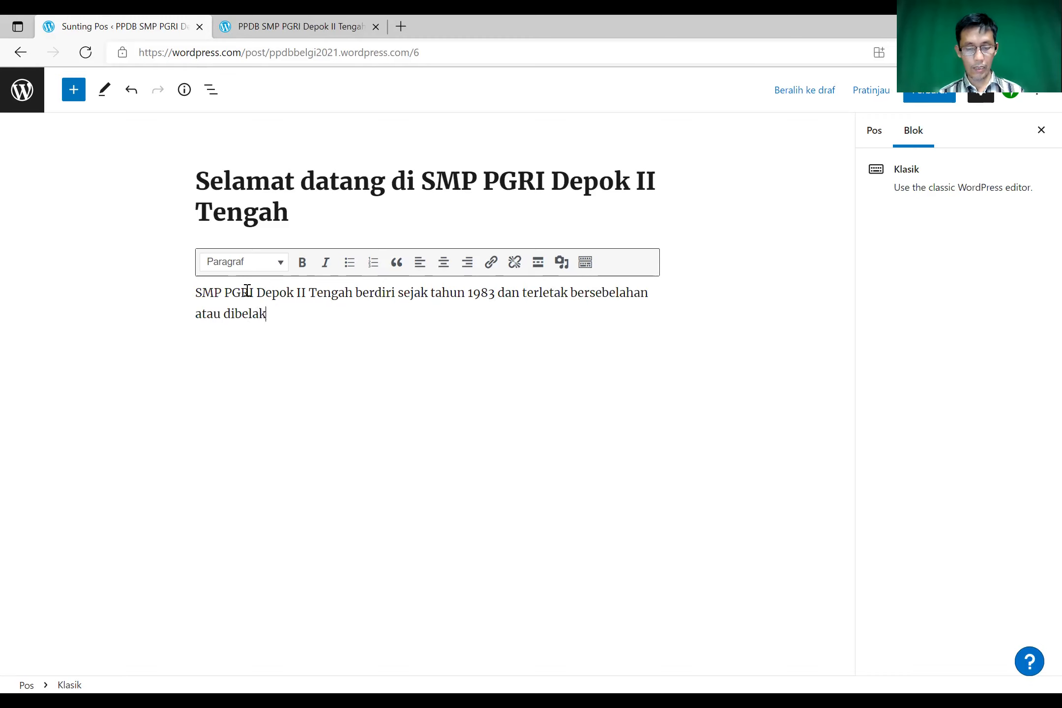
text(ang perima)
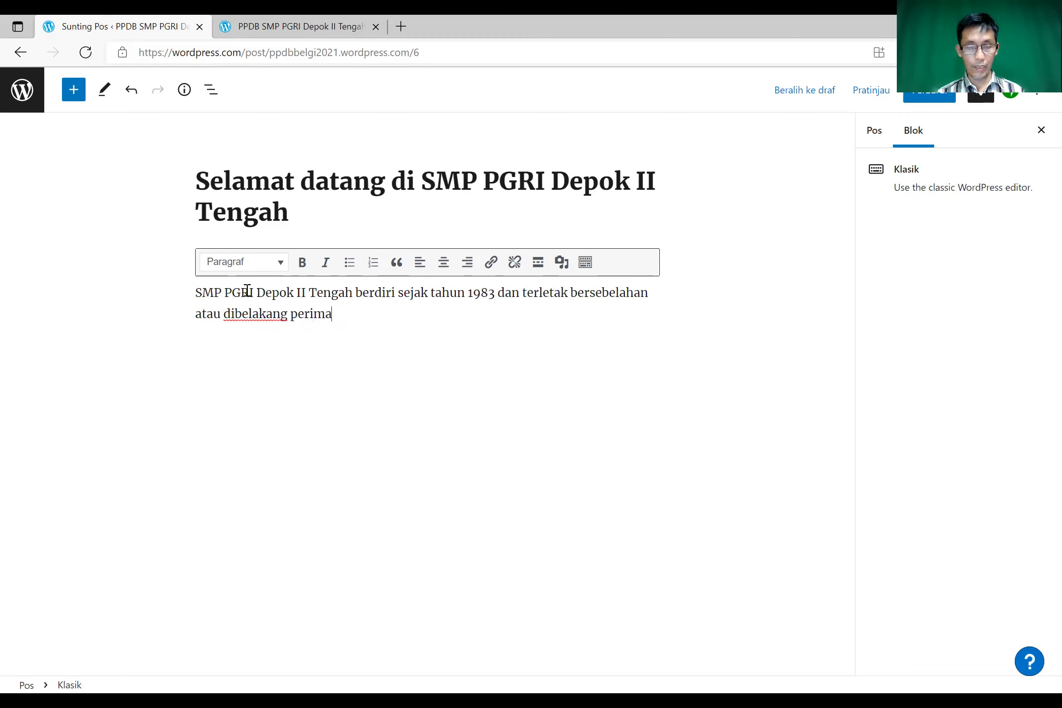
text(han Gri)
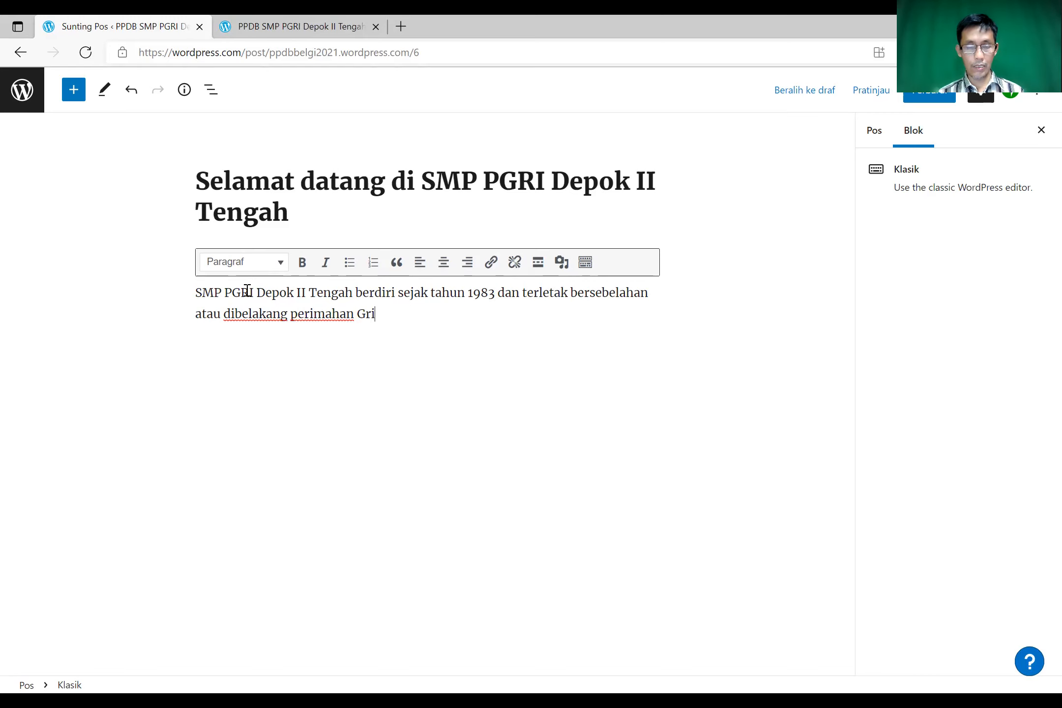
text(ya Asri.)
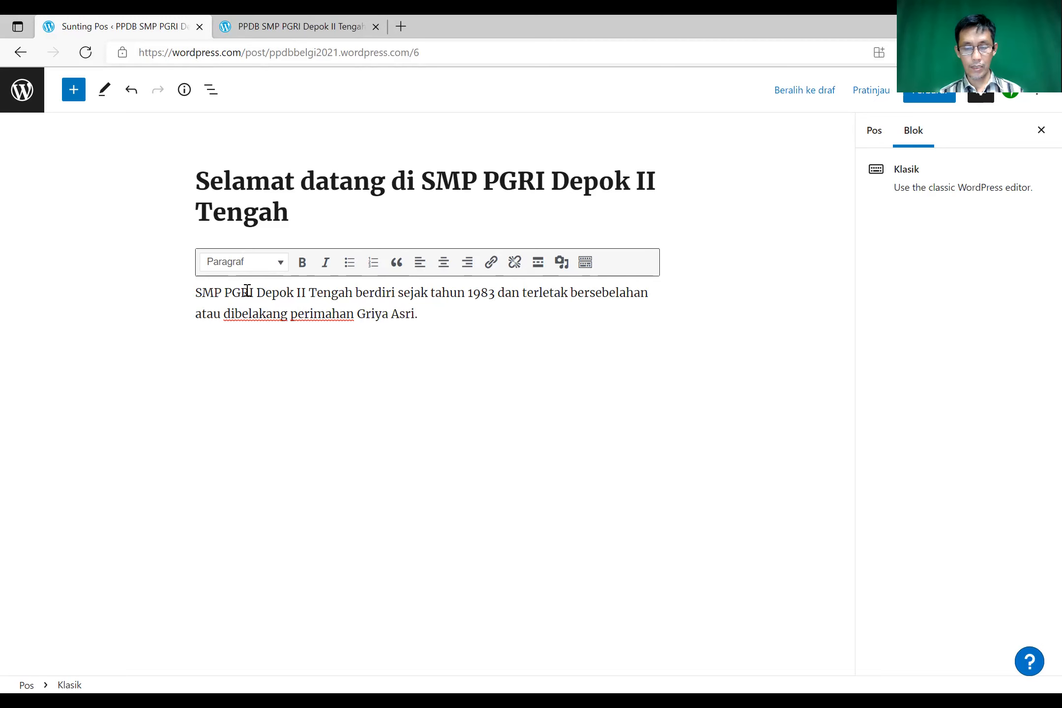
key(Return)
- Add a second paragraph saying the community knows the school as "Belgiya 83"
text(Oleh)
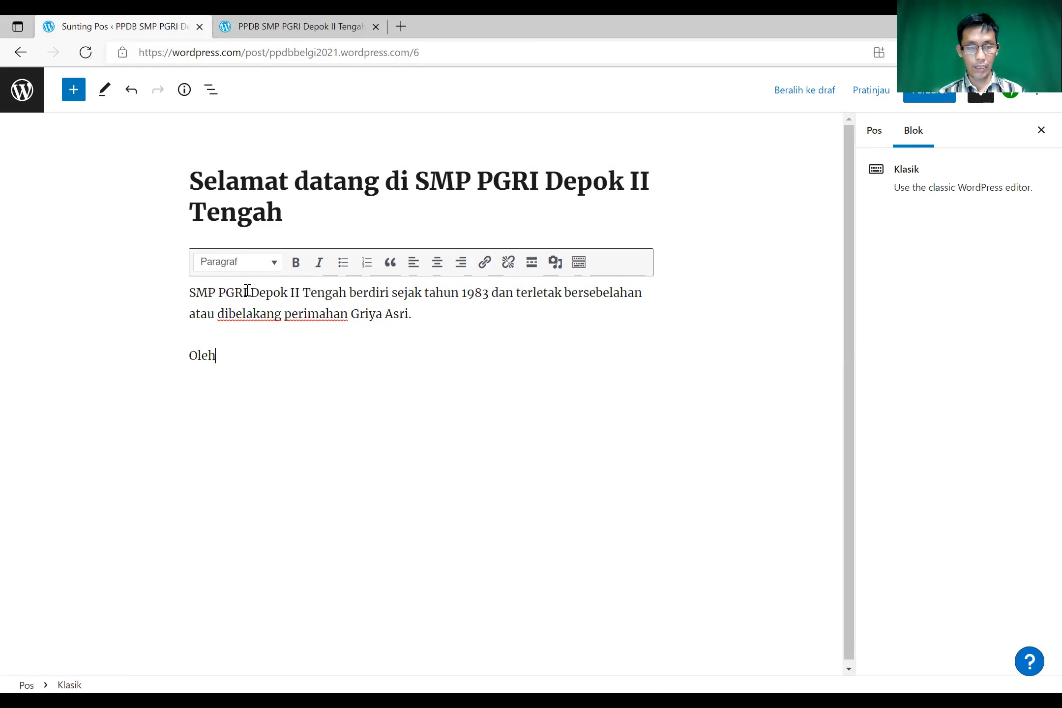
text( karena )
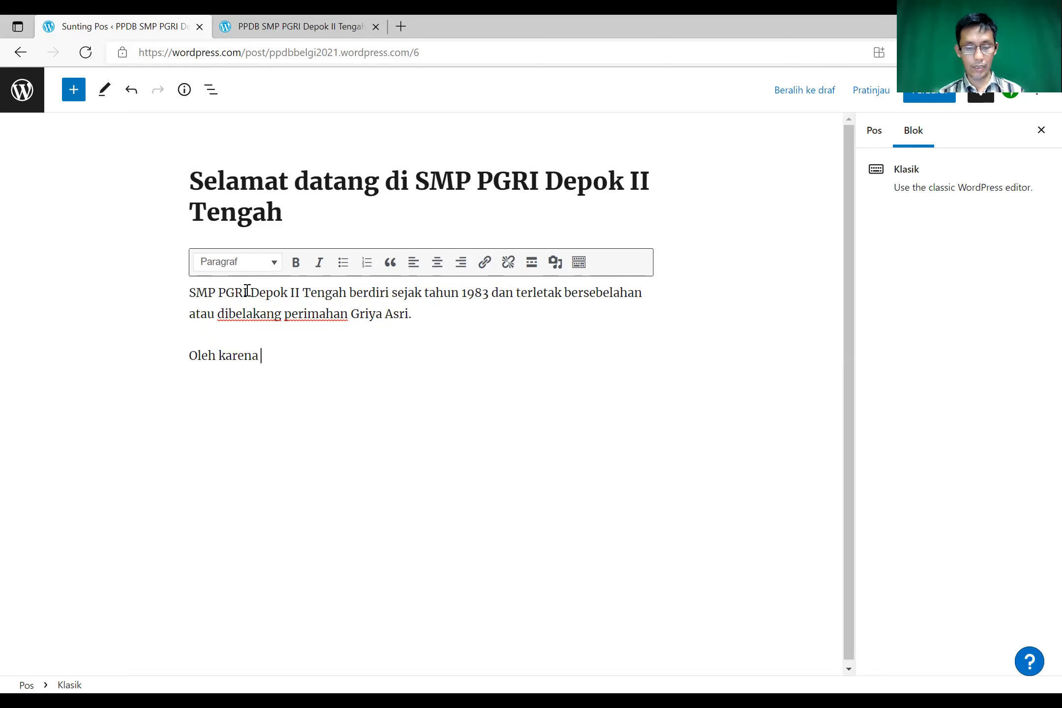
text(itu Masay)
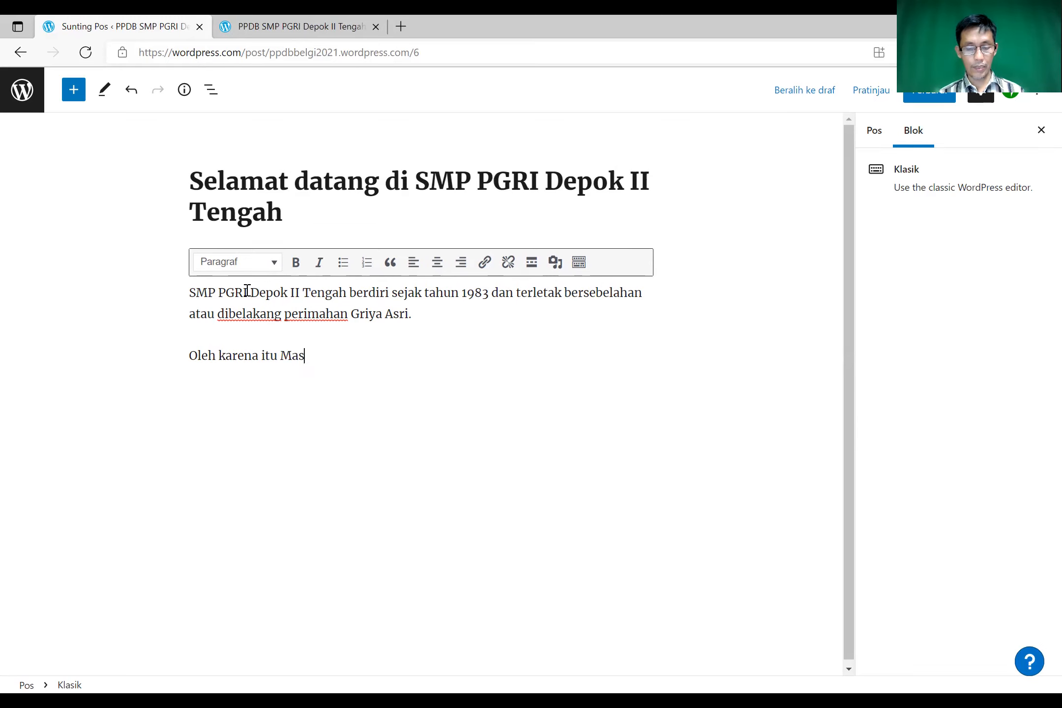
key(BackSpace)
key(BackSpace)
text(yarakat me)
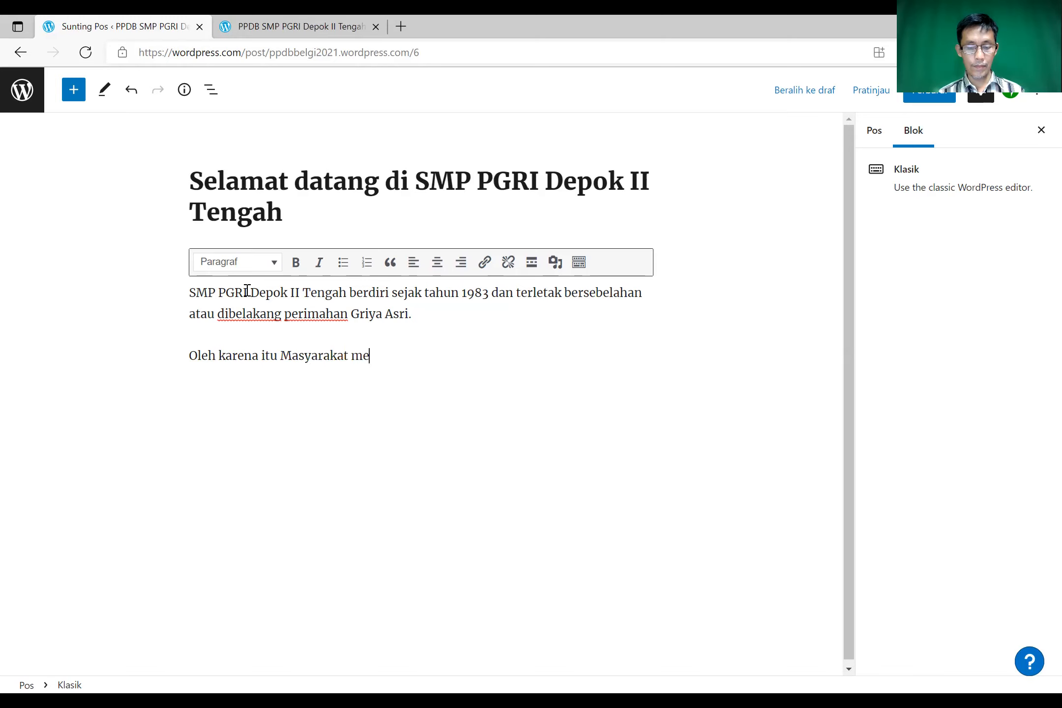
text(ngenal)
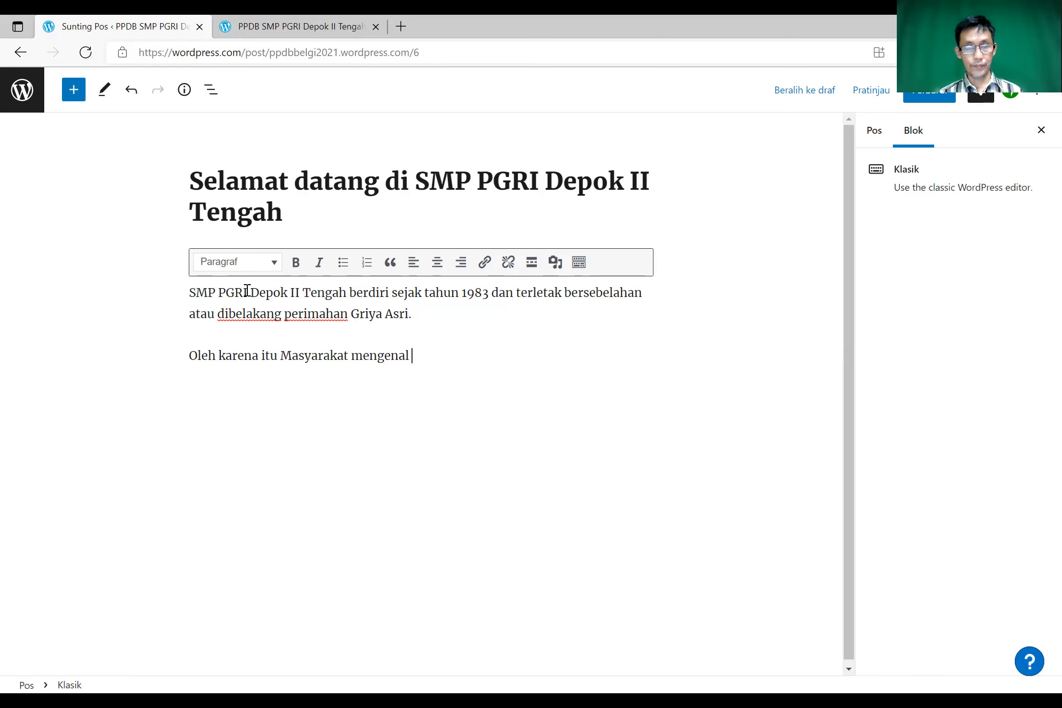
text(SMP PGRI Depok II Tengah)
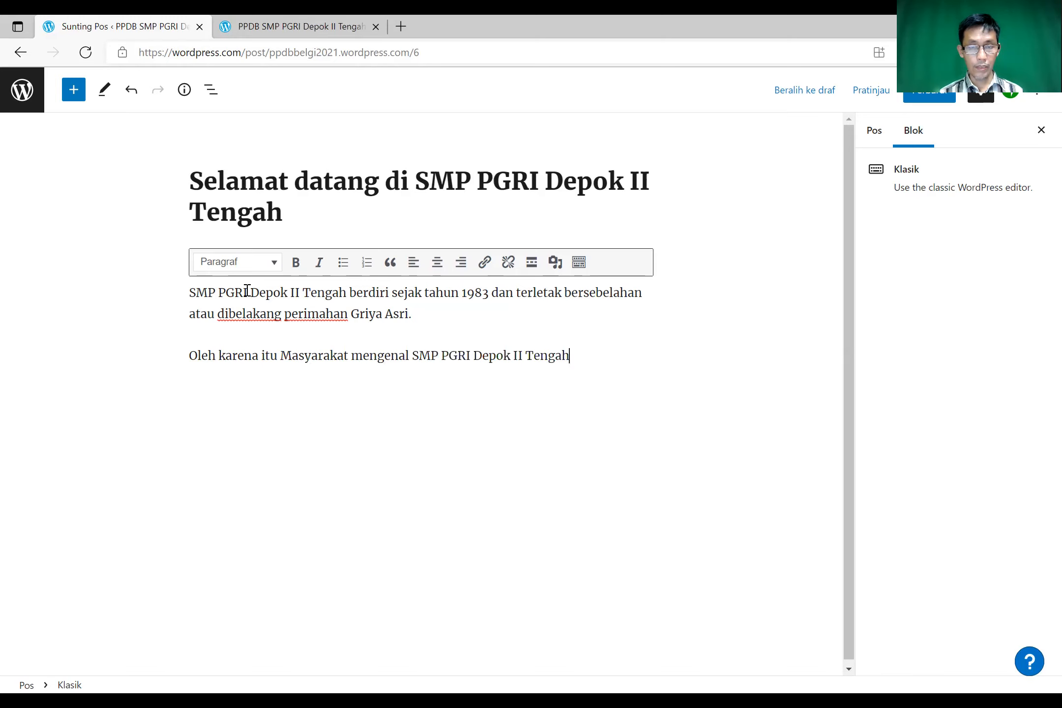
text(den)
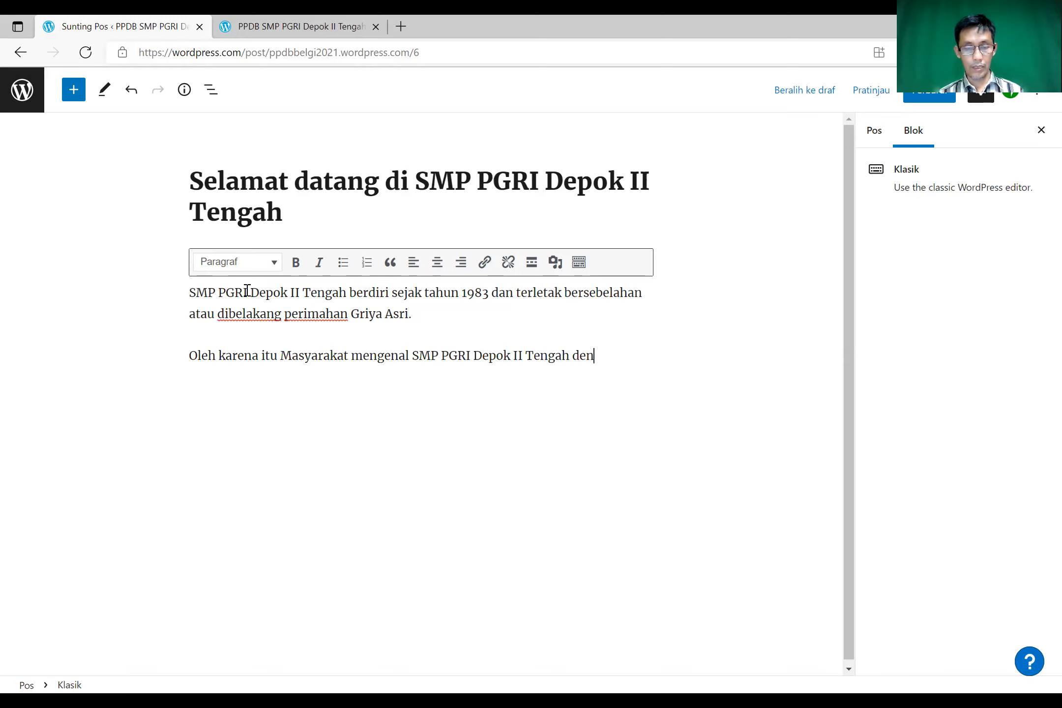
text(gan pinggilan "Belgiya)
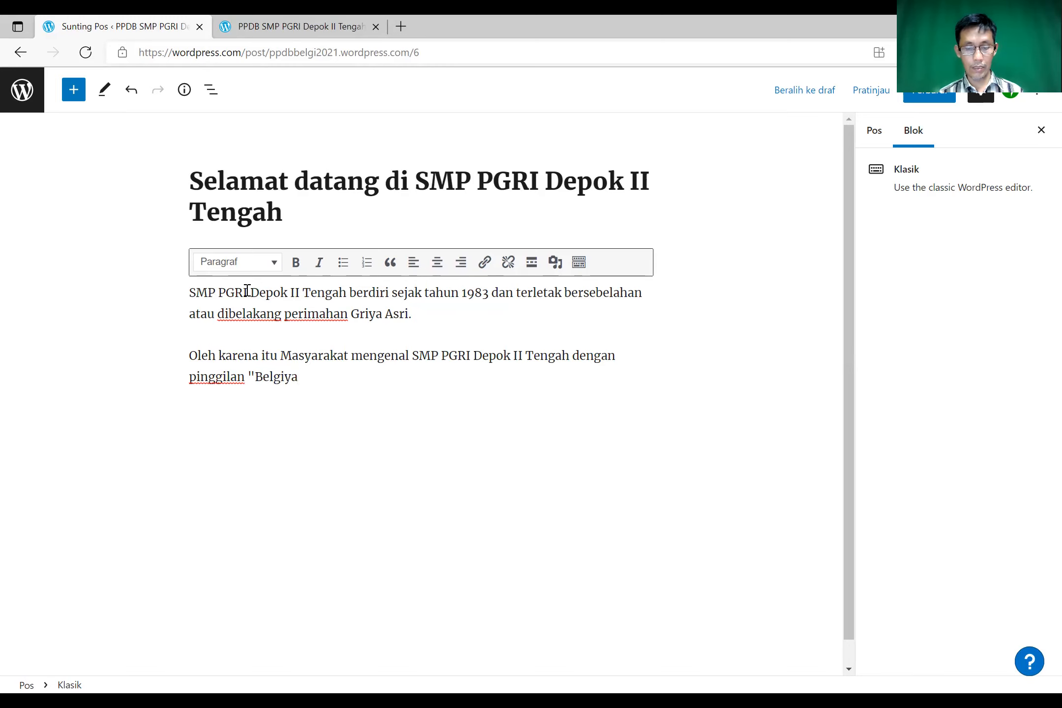
text( 83)
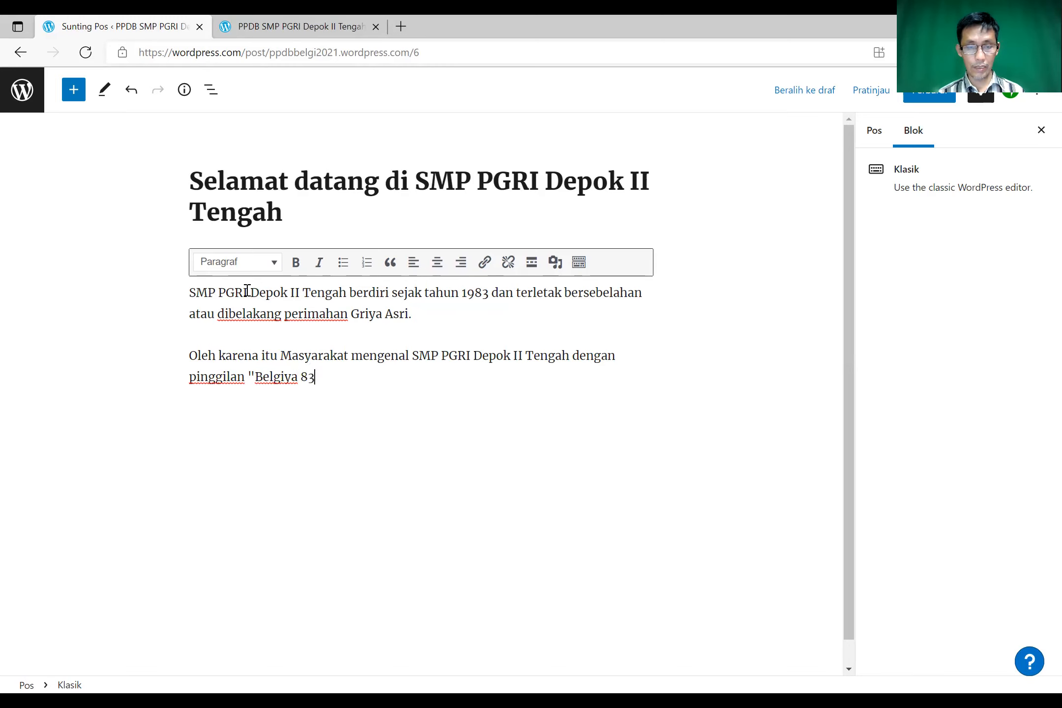
text(".)
key(Return)
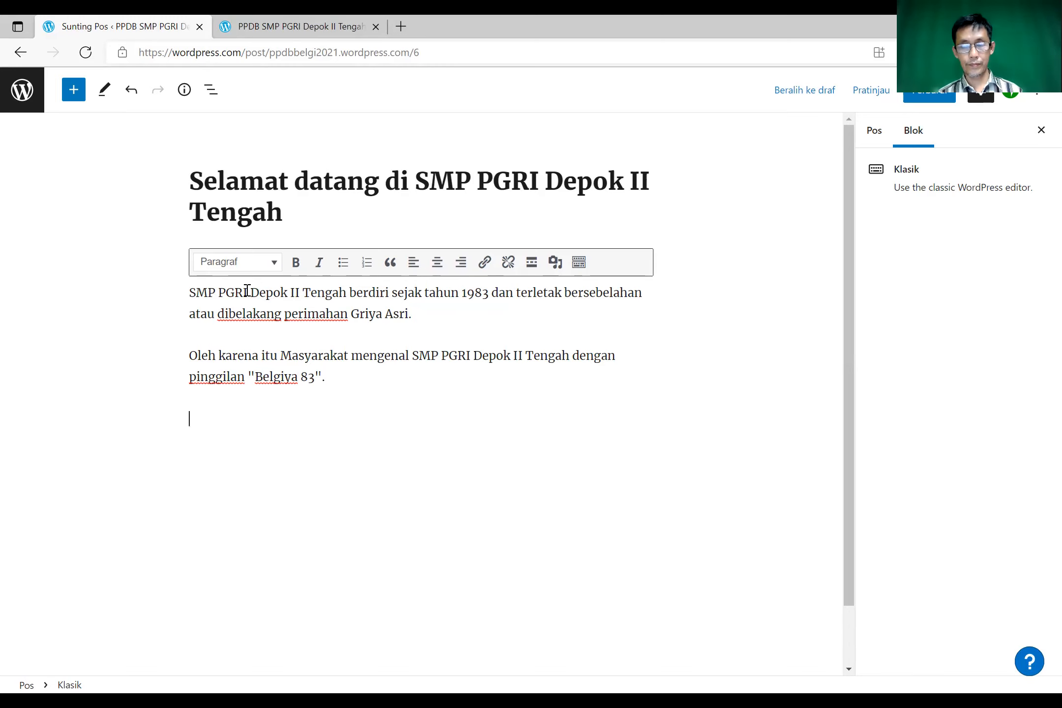
- Add a third paragraph naming the school's current principal, removing the stray apostrophe
text(S)
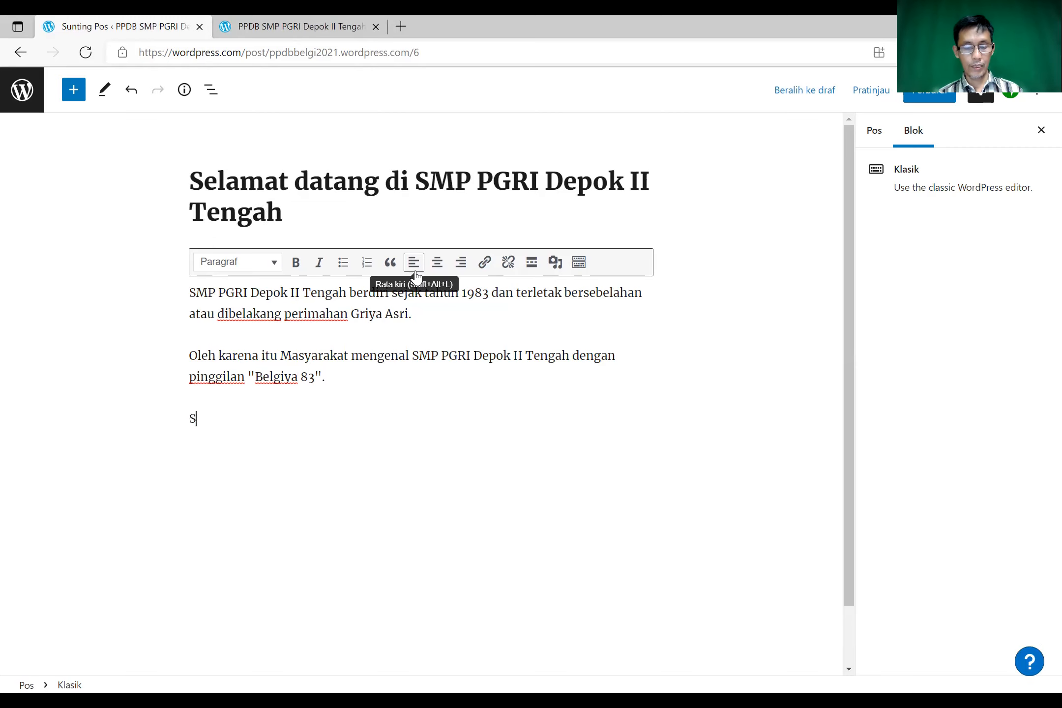
text(aat ini k)
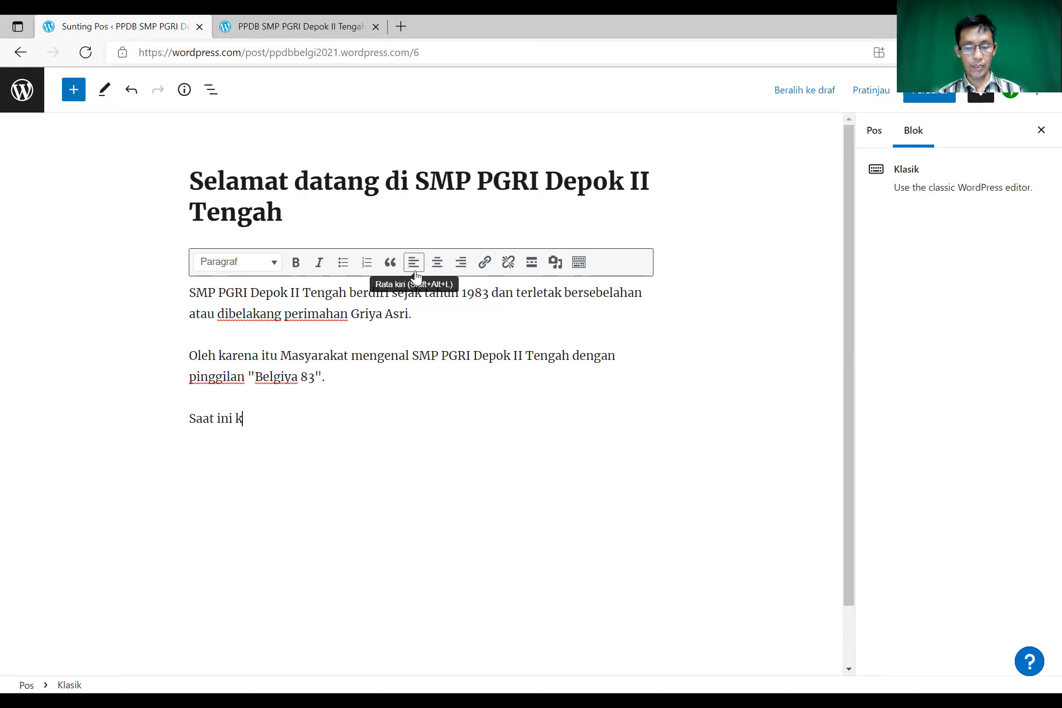
text(epala sekolah)
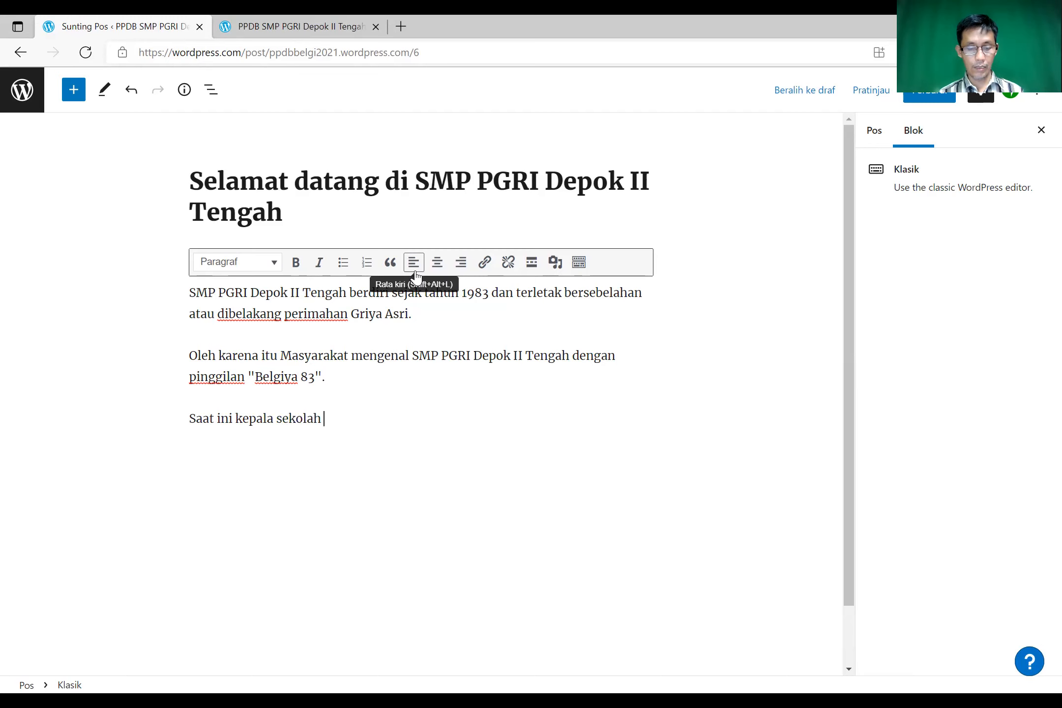
text(SMP PGRI Depok II Tengah)
text(adalah)
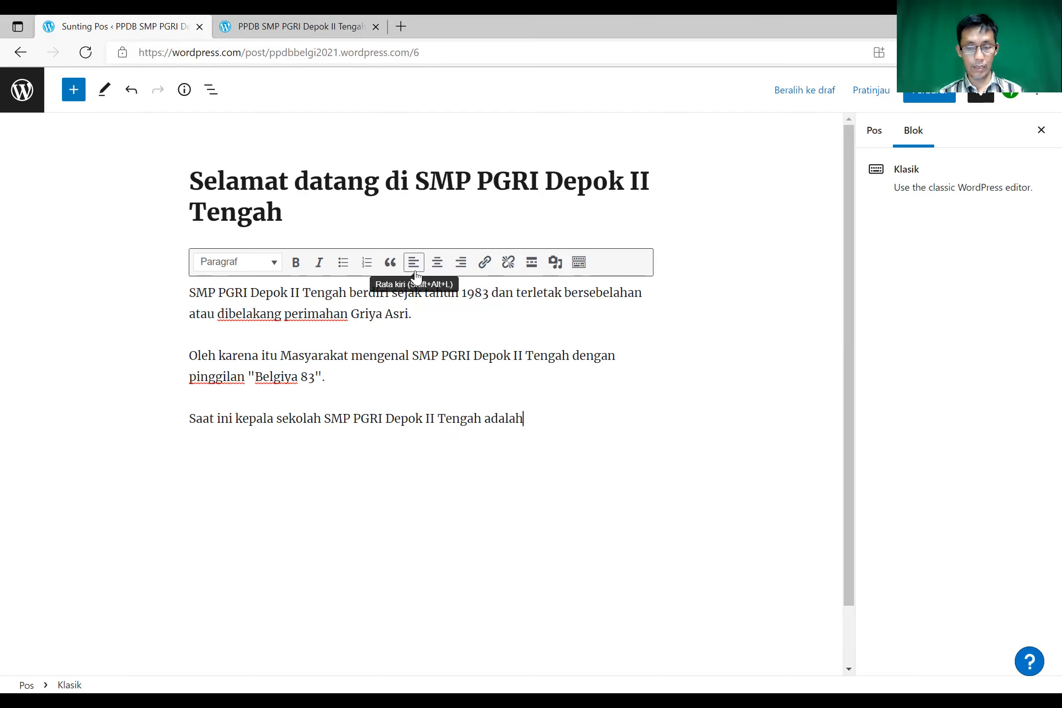
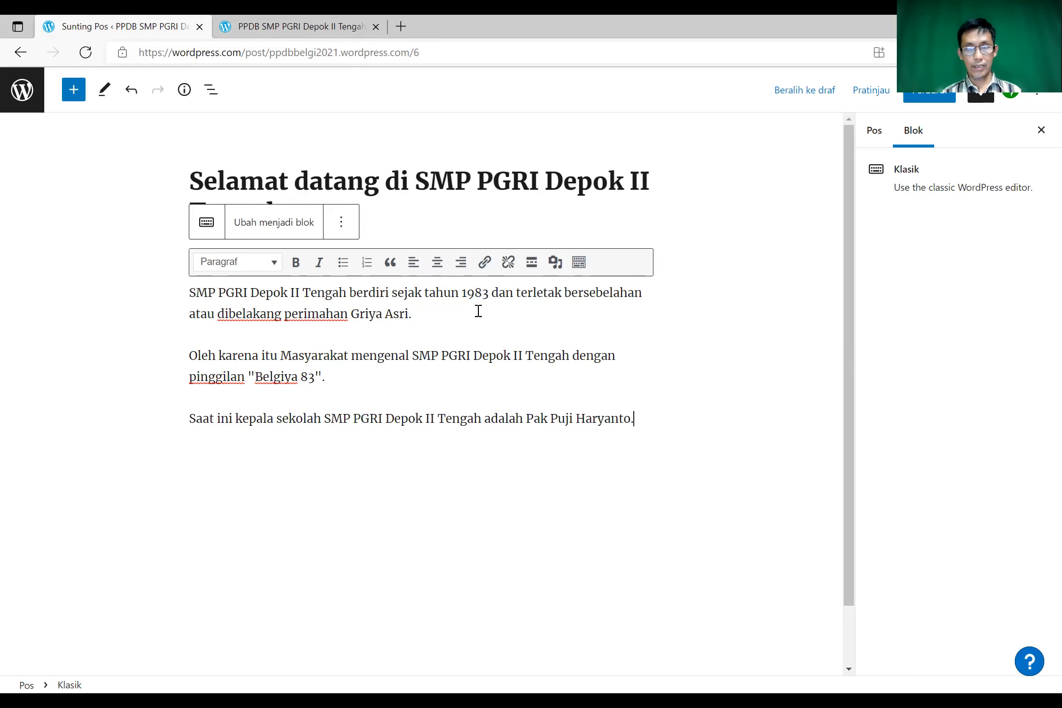
- Update the welcome post with Perbarui and switch to the live site's tab
click(916, 101)
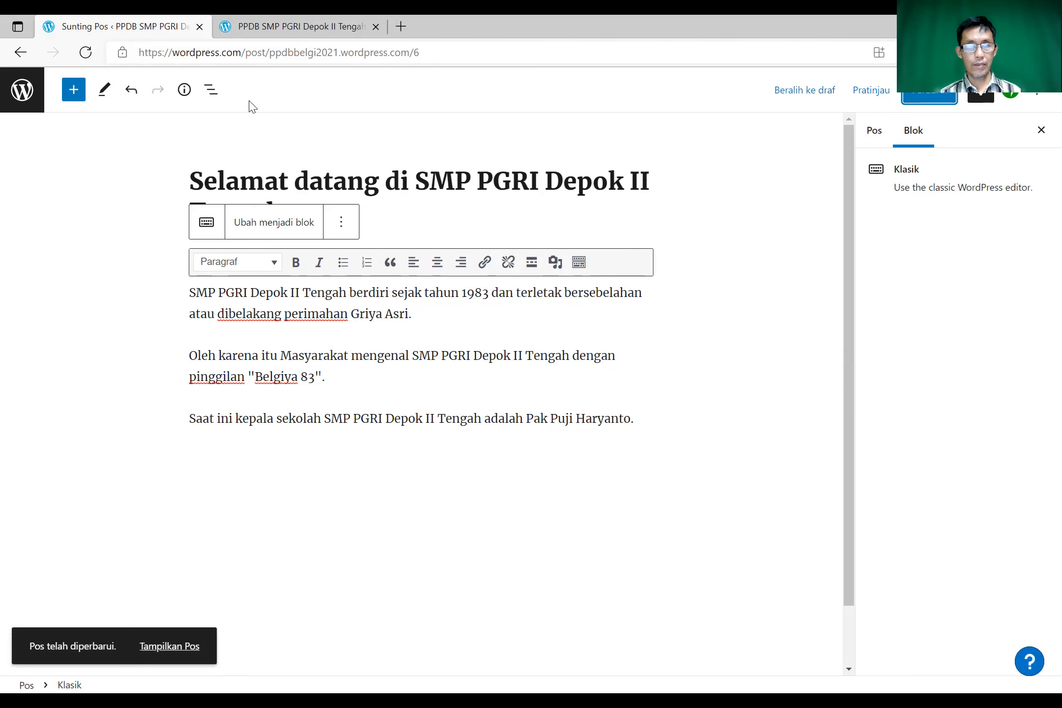
click(219, 33)
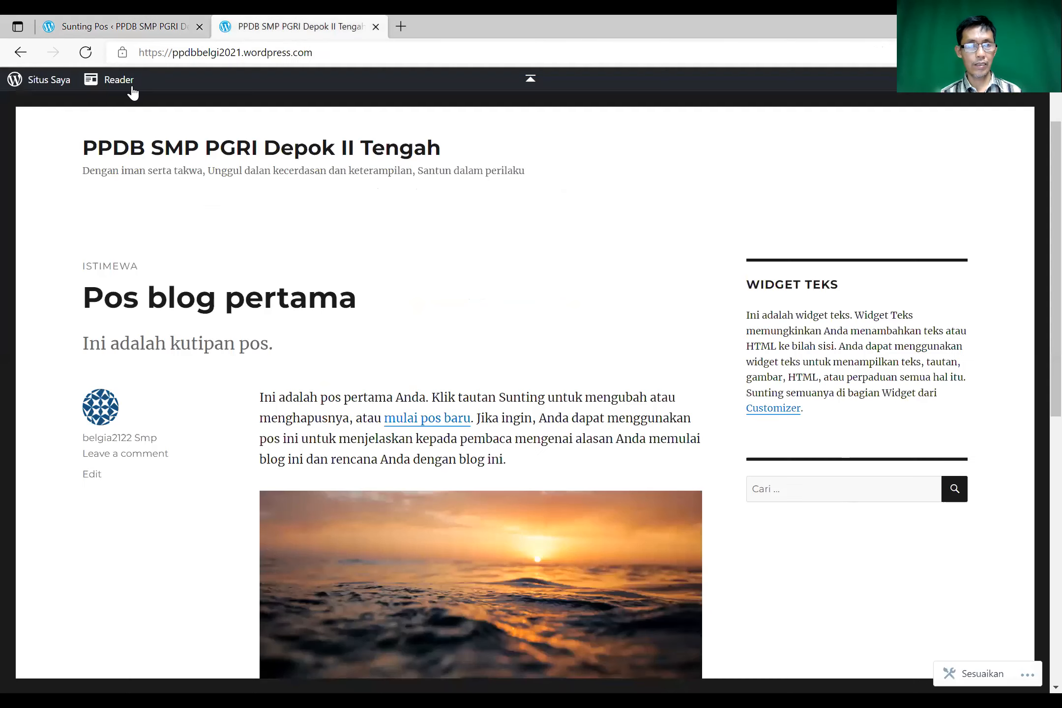
- Reload the live site, check the three-paragraph welcome post, and return to the Sunting Pos tab
click(92, 59)
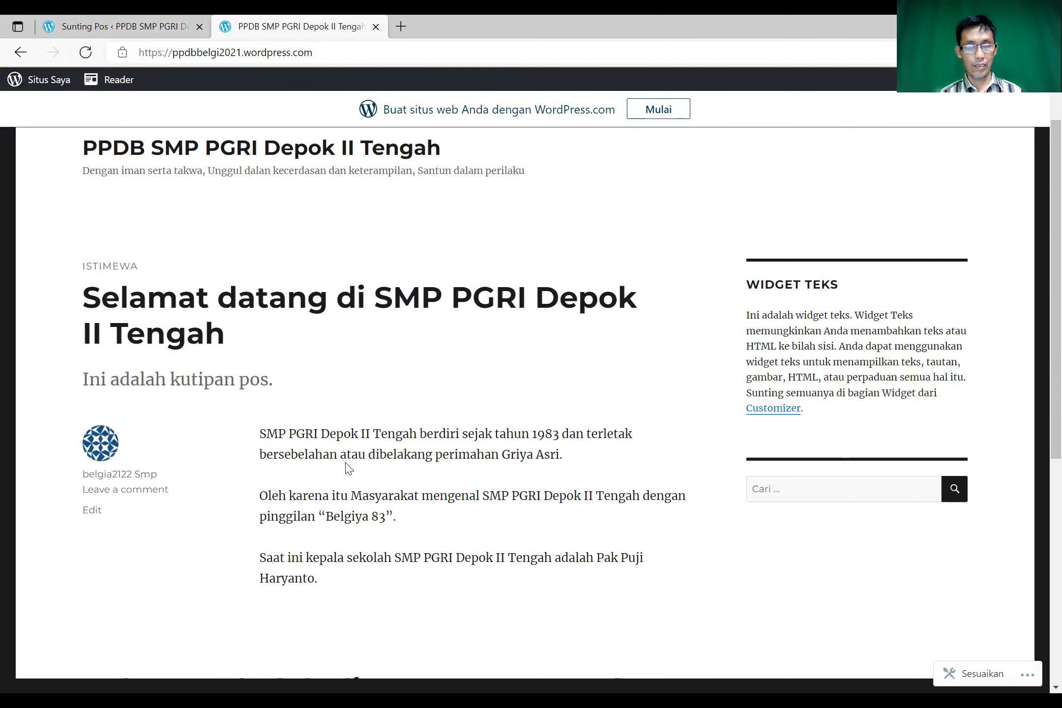
scroll(347, 467, down, 2)
scroll(347, 467, down, 3)
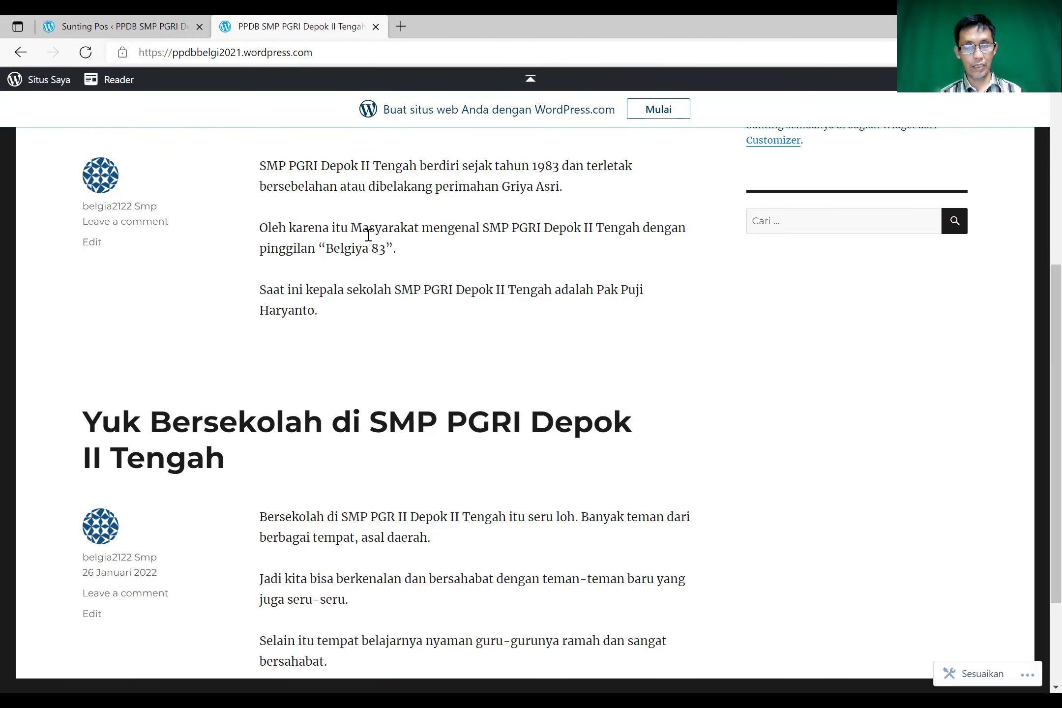
scroll(327, 284, up, 3)
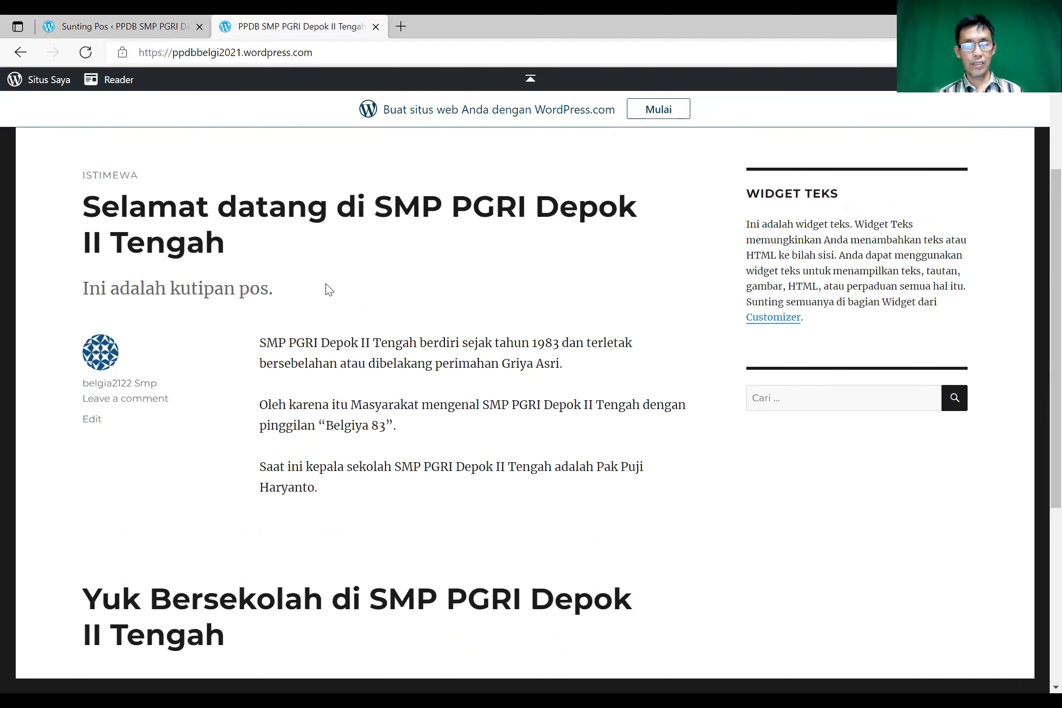
scroll(319, 301, up, 2)
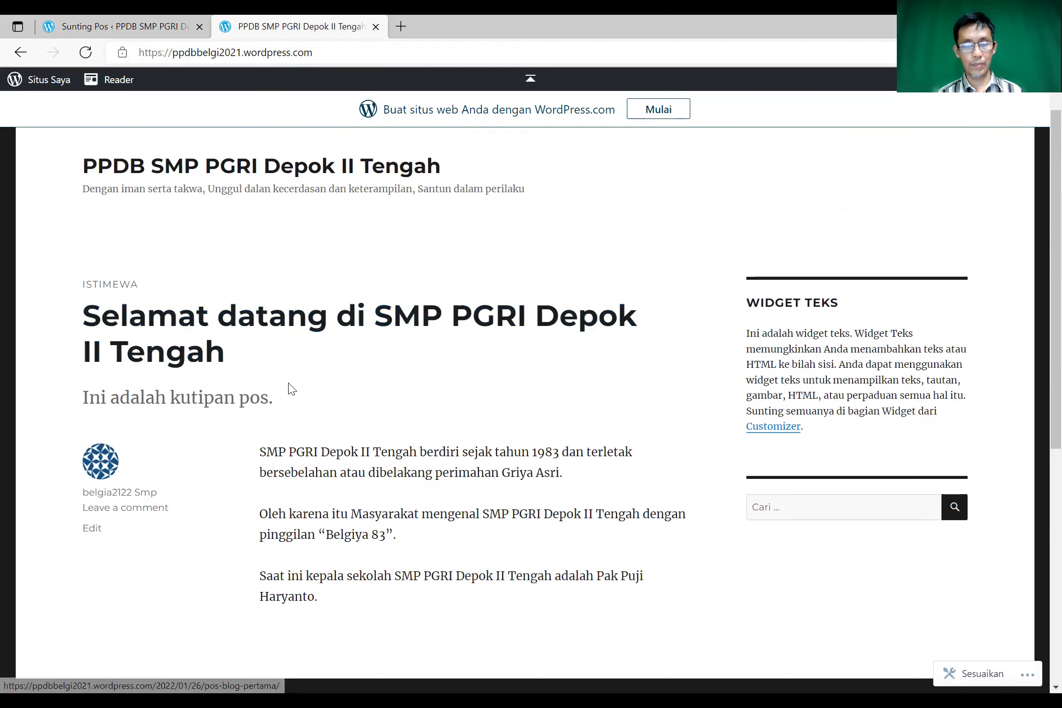
scroll(293, 389, down, 8)
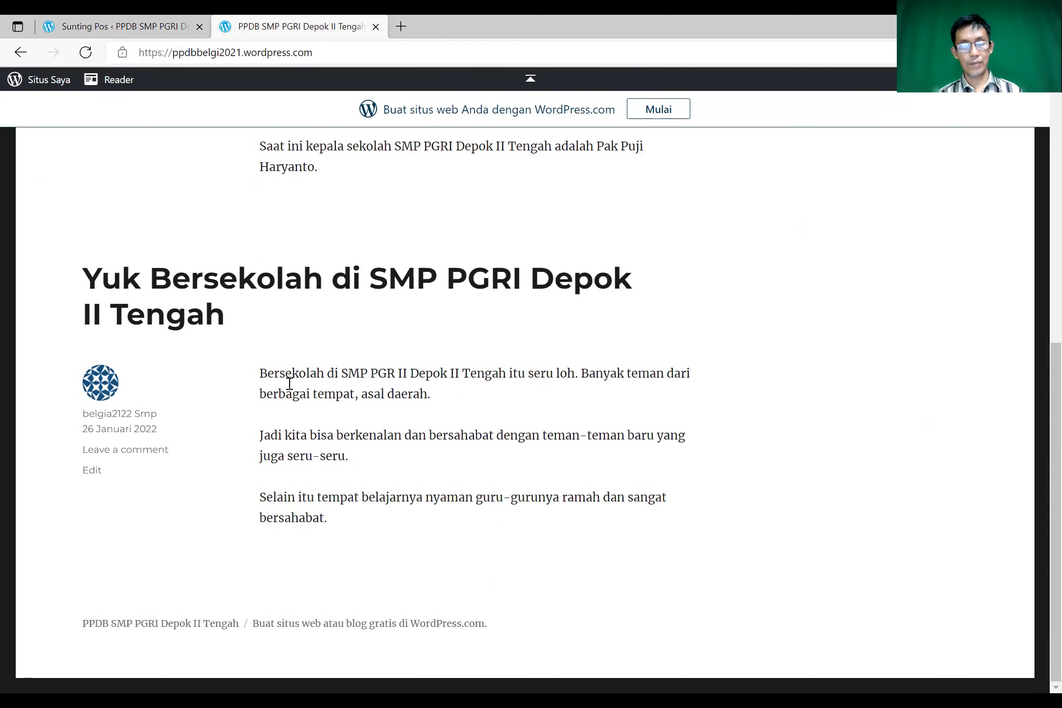
scroll(291, 384, up, 10)
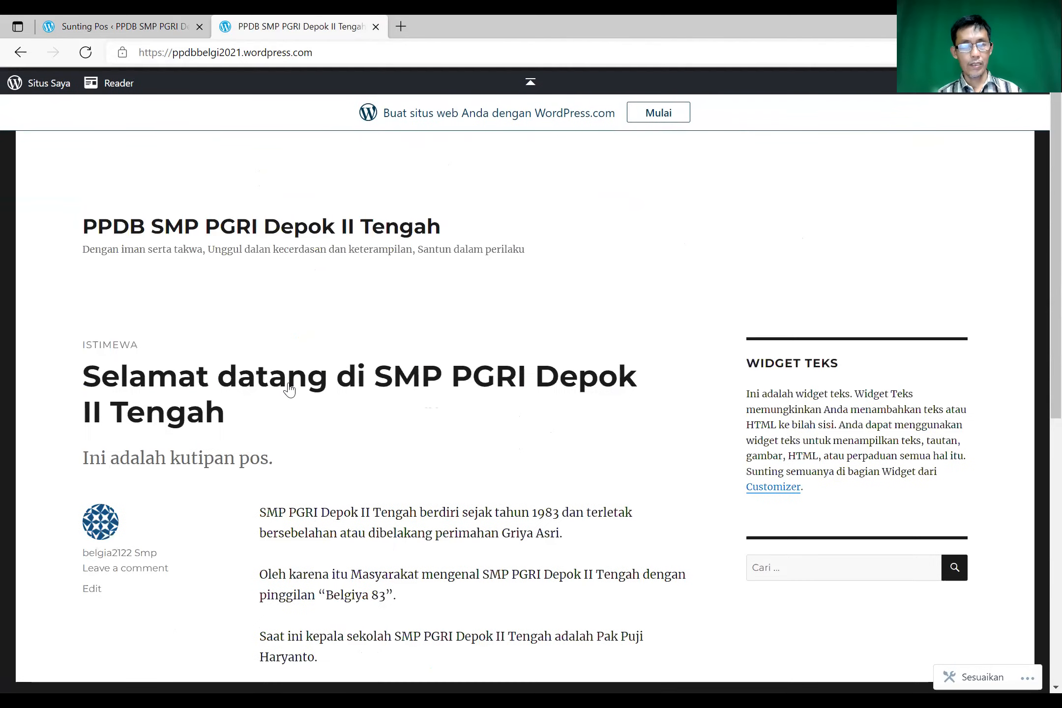
click(141, 27)
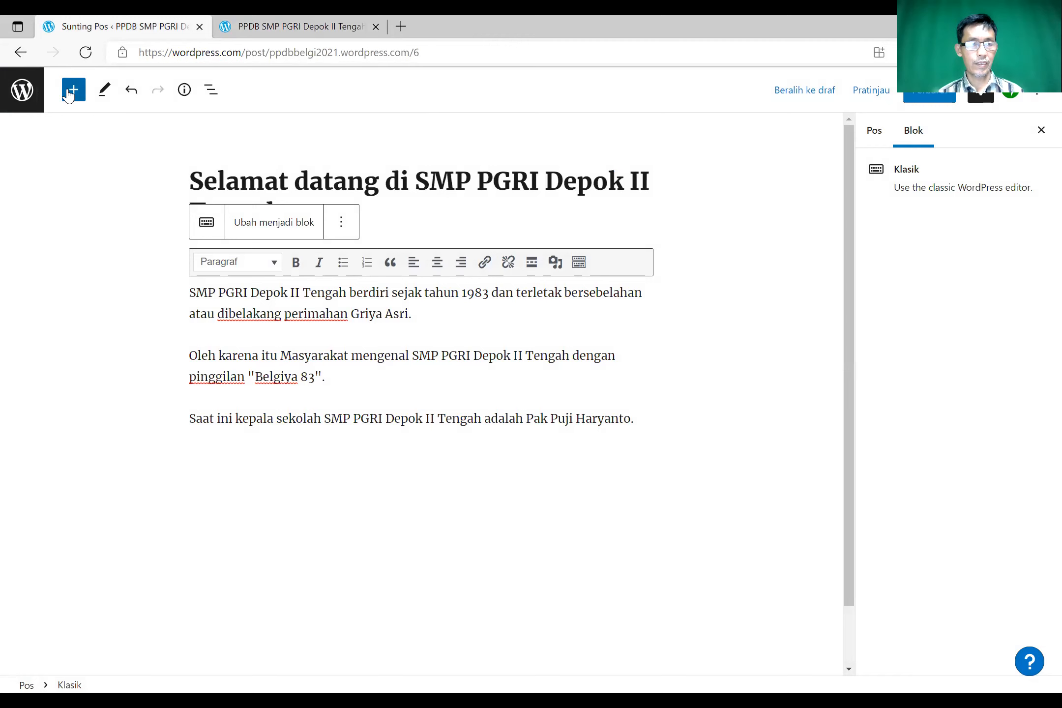
- Open the editor's navigation sidebar and go to the site's list of posts
click(23, 94)
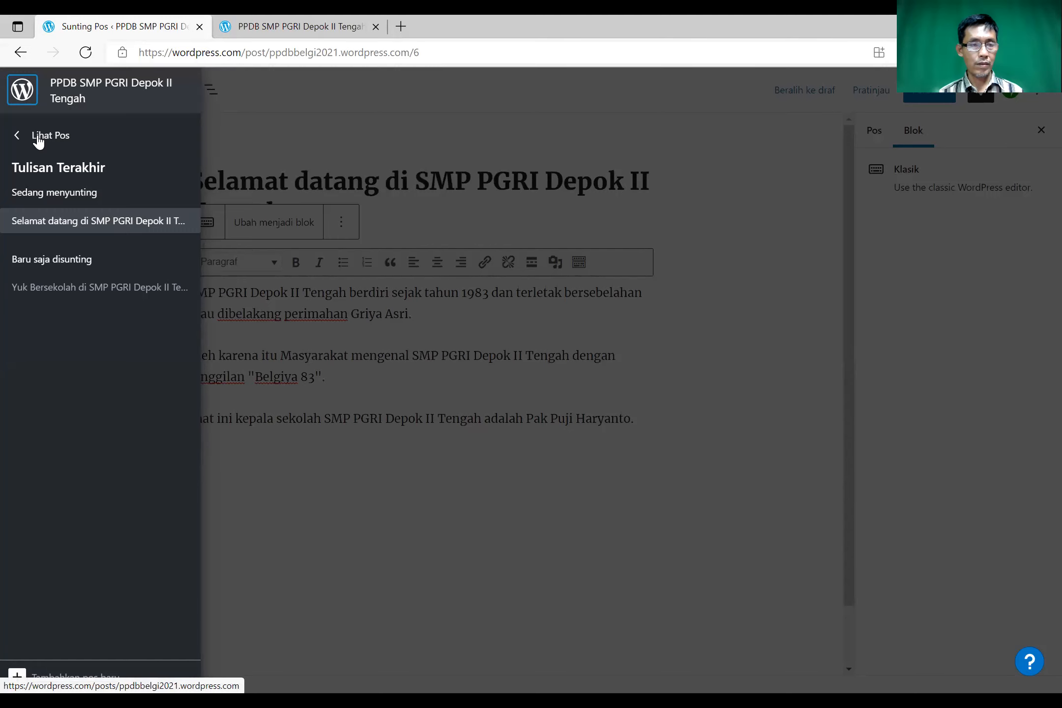
click(39, 140)
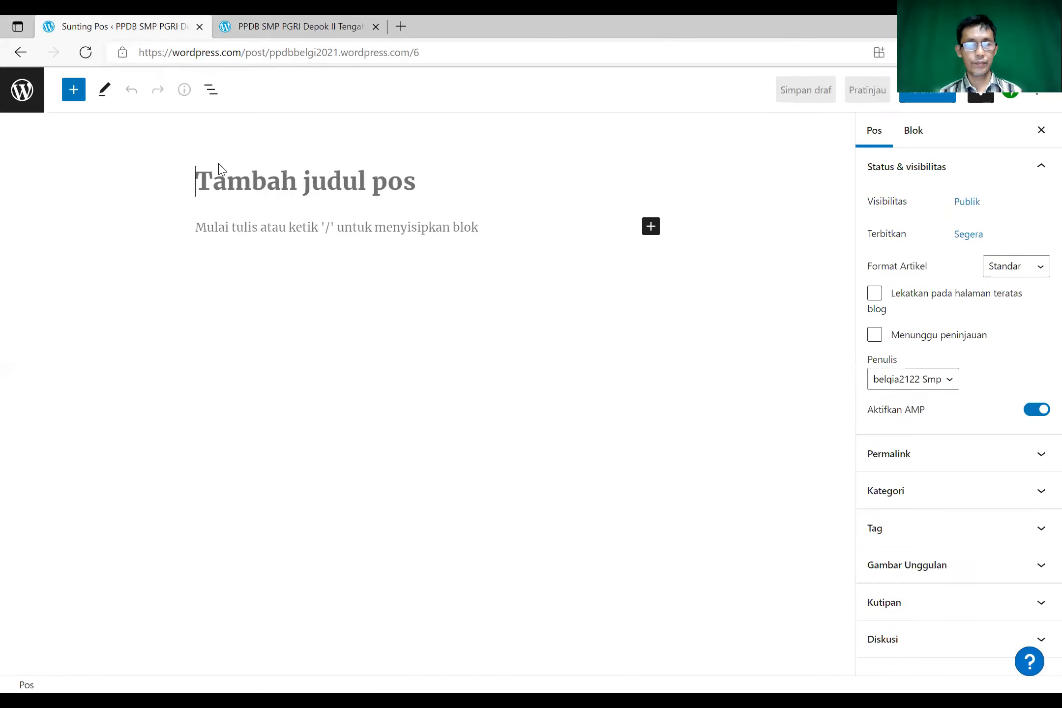
- Title the new post 'Bagaimana cara mendaftar di SMP PGRI Depok II Tengah?', fixing wording and capitalisation
text(bagai)
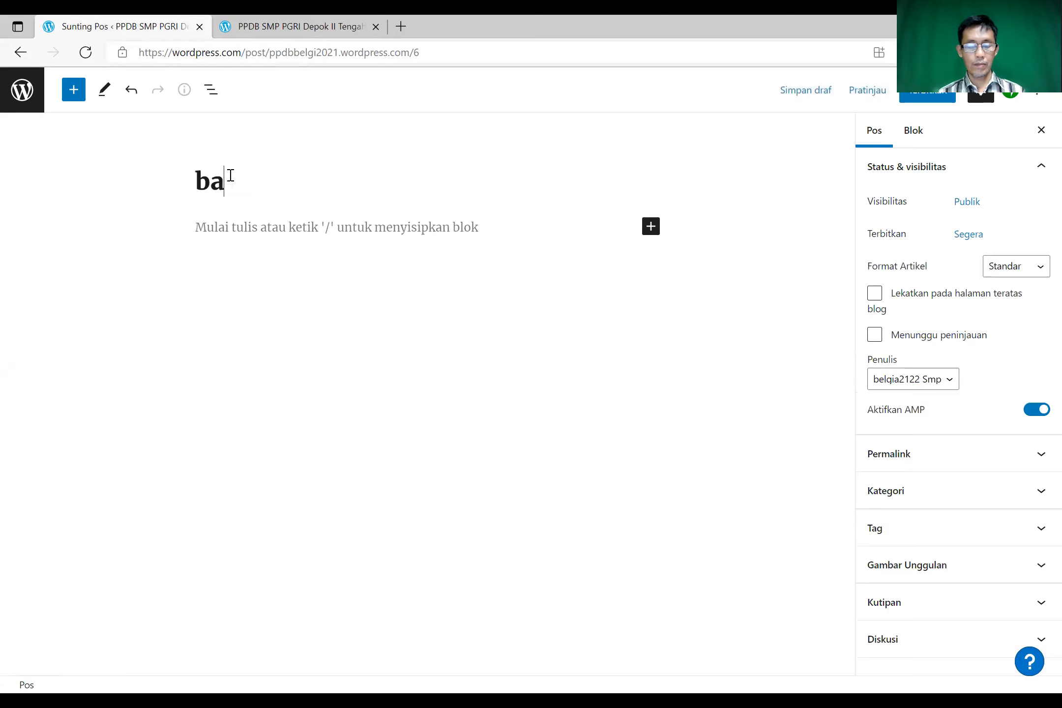
key(BackSpace)
key(BackSpace)
key(BackSpace)
key(BackSpace)
key(BackSpace)
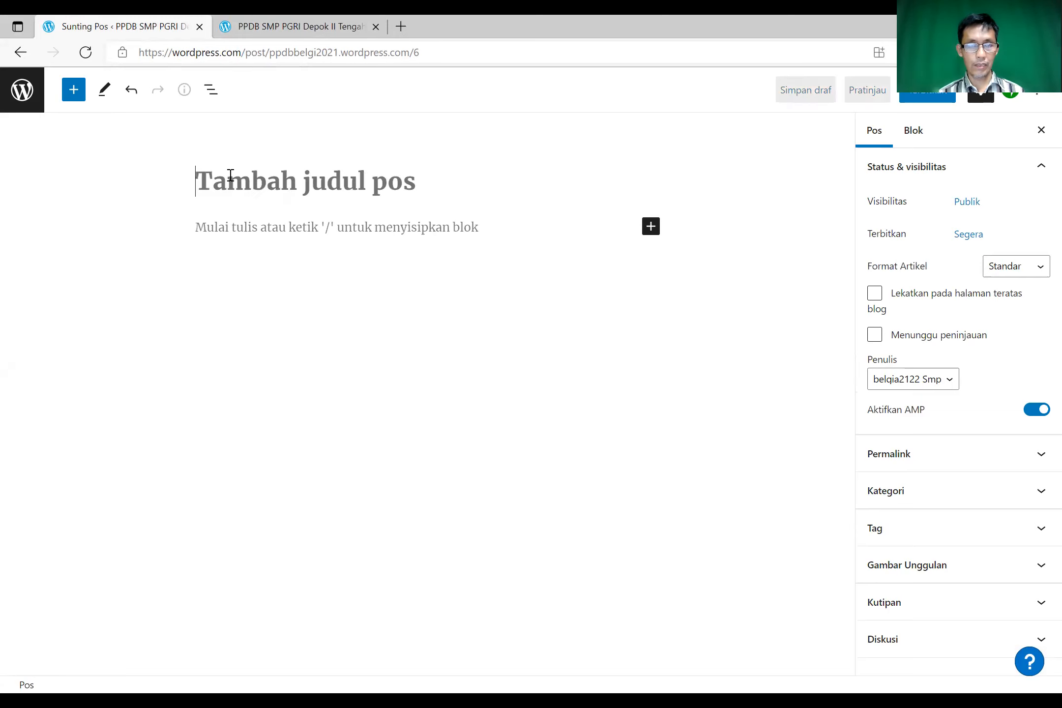
text(Bagai)
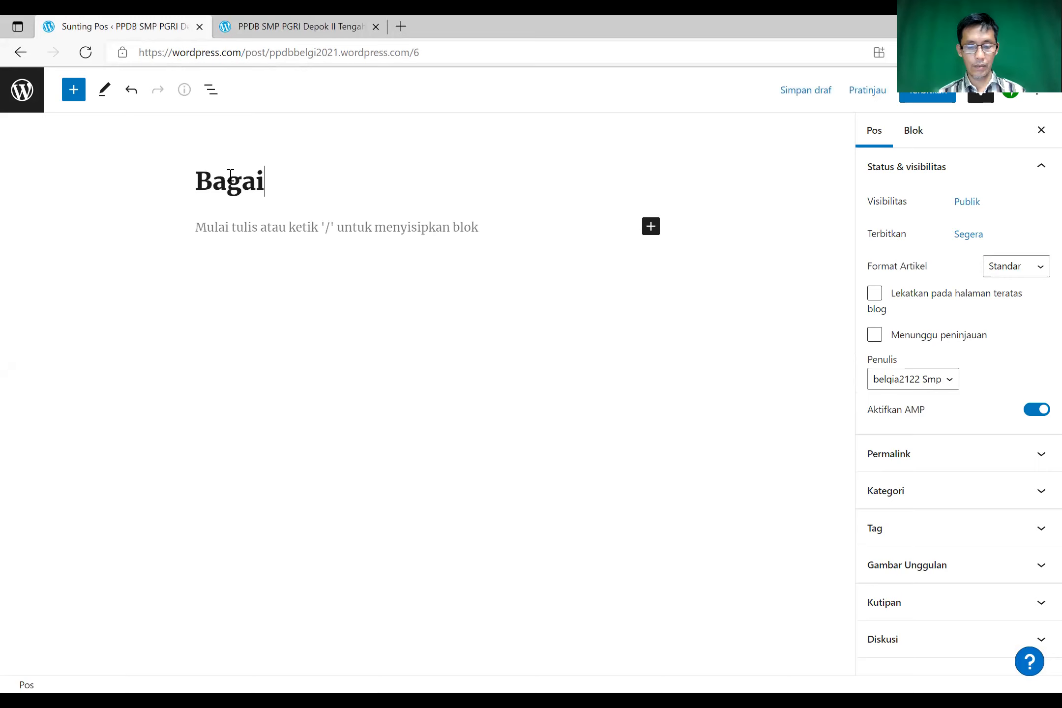
text(mana )
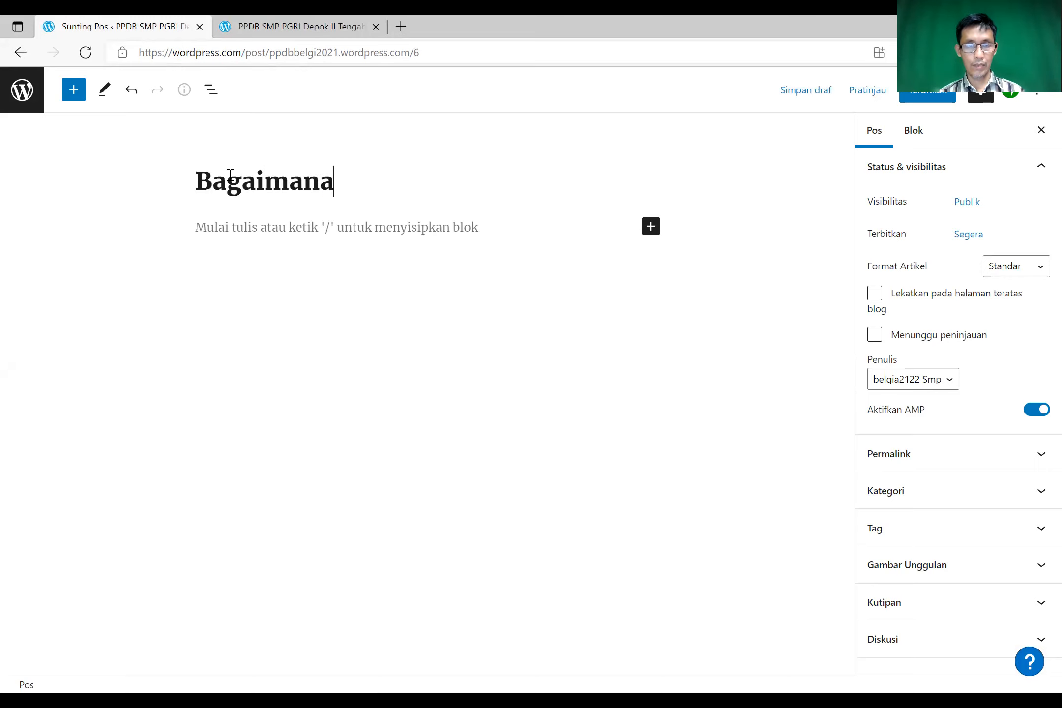
text(Mendaftar)
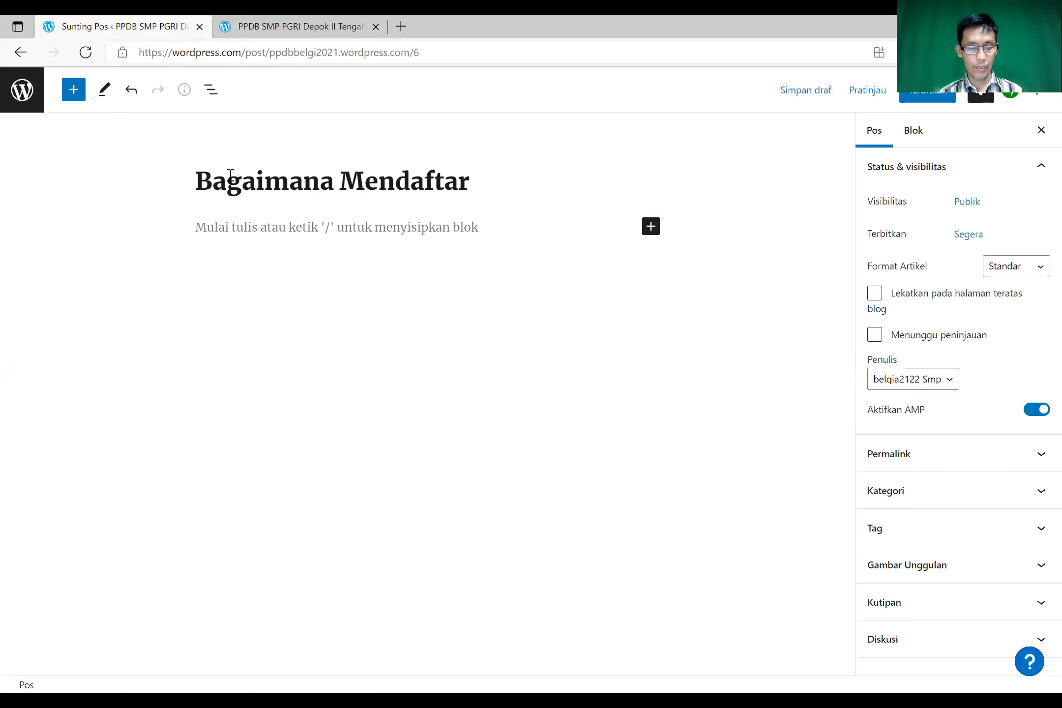
key(ctrl+Left)
text(cara)
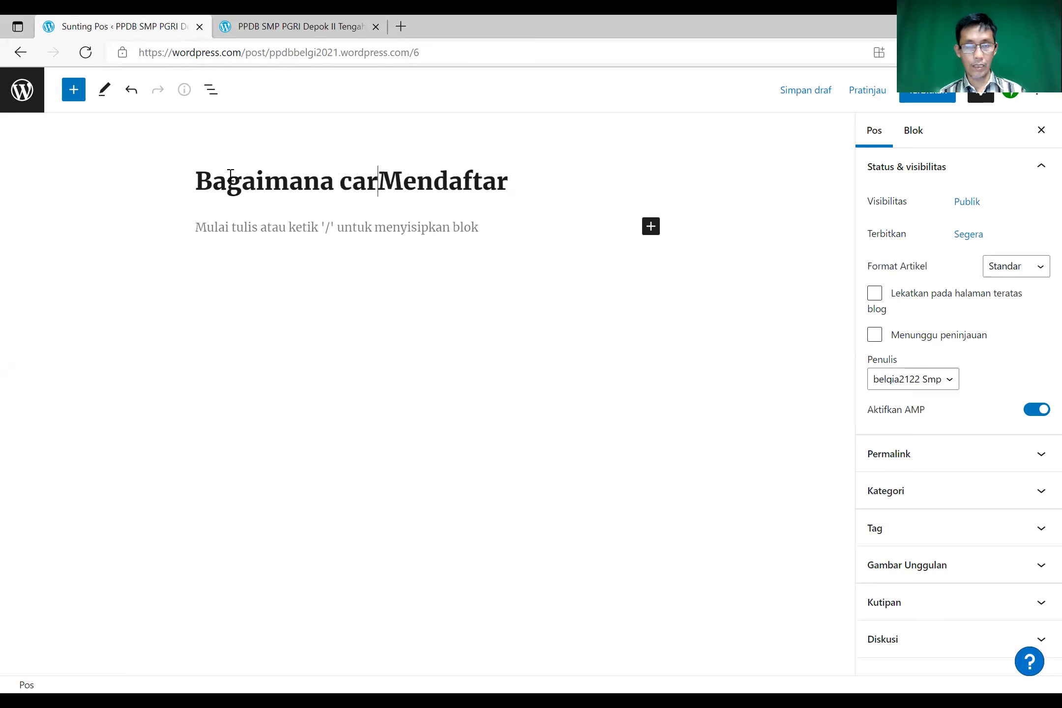
key(shift+Right)
text(m)
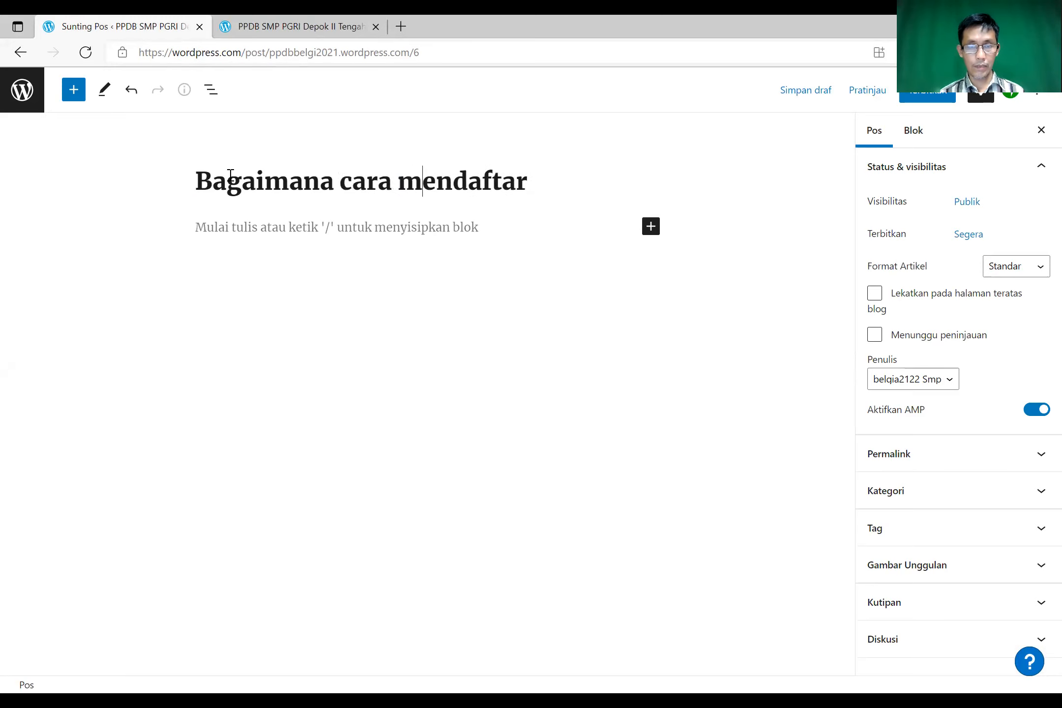
click(555, 176)
text(di SMP PGRI Depok II Tengah)
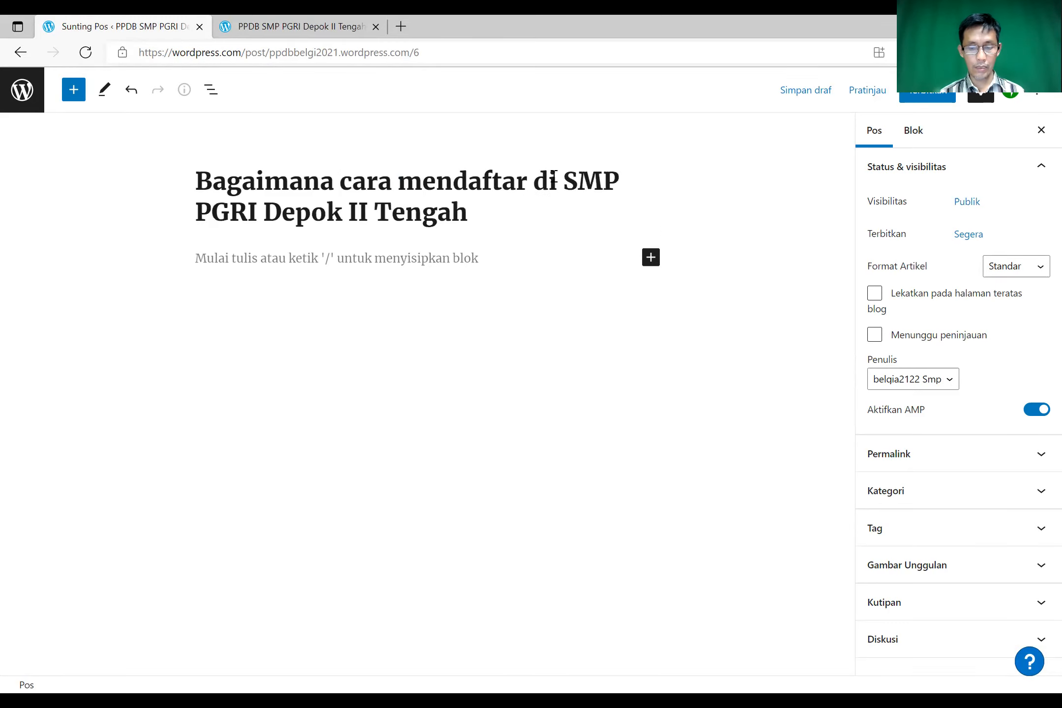
text(?)
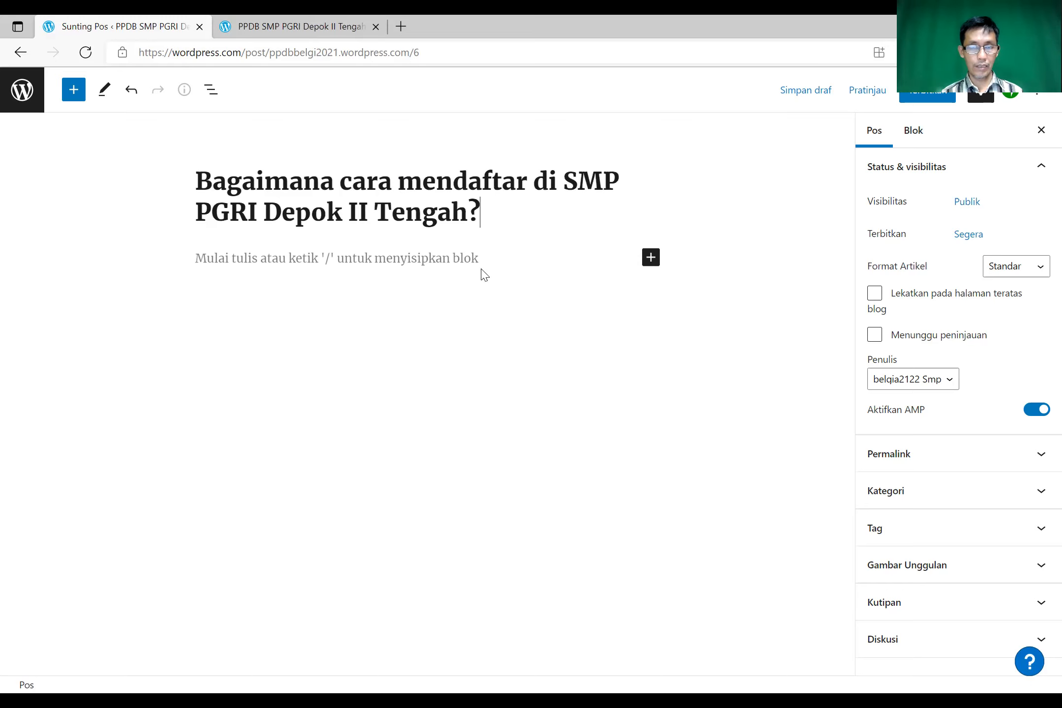
- Write the first paragraph inviting visitors to see the school at Jl. Letenan Hatta Sukirman Depok II Tengah
click(483, 268)
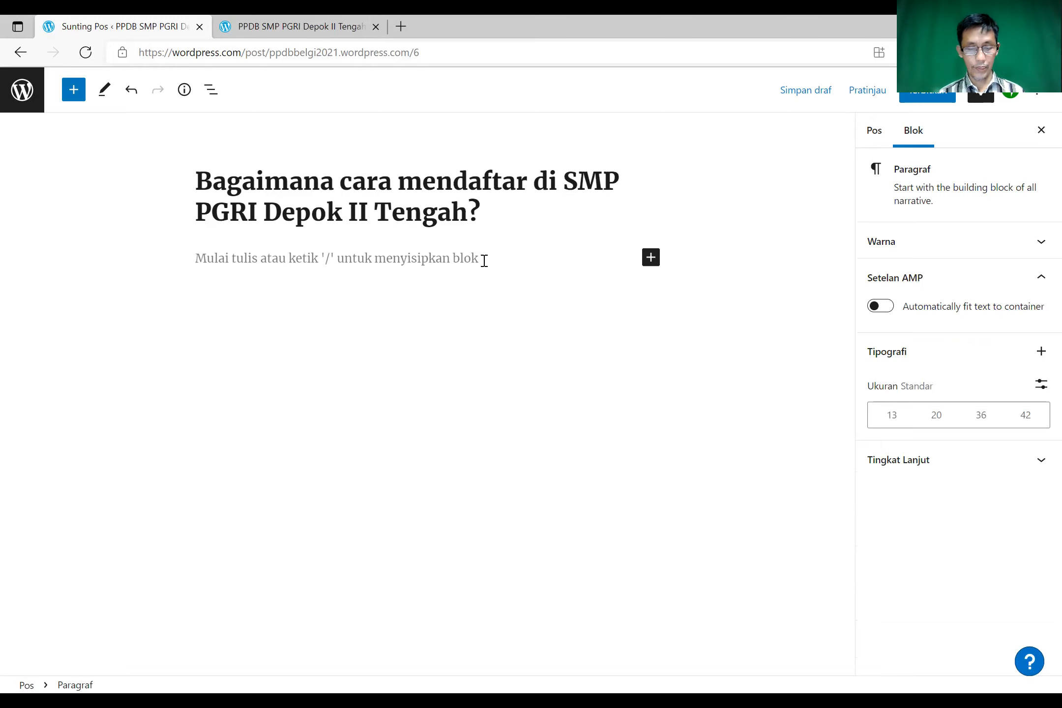
text(Silahkan datang dan melihat-lihat )
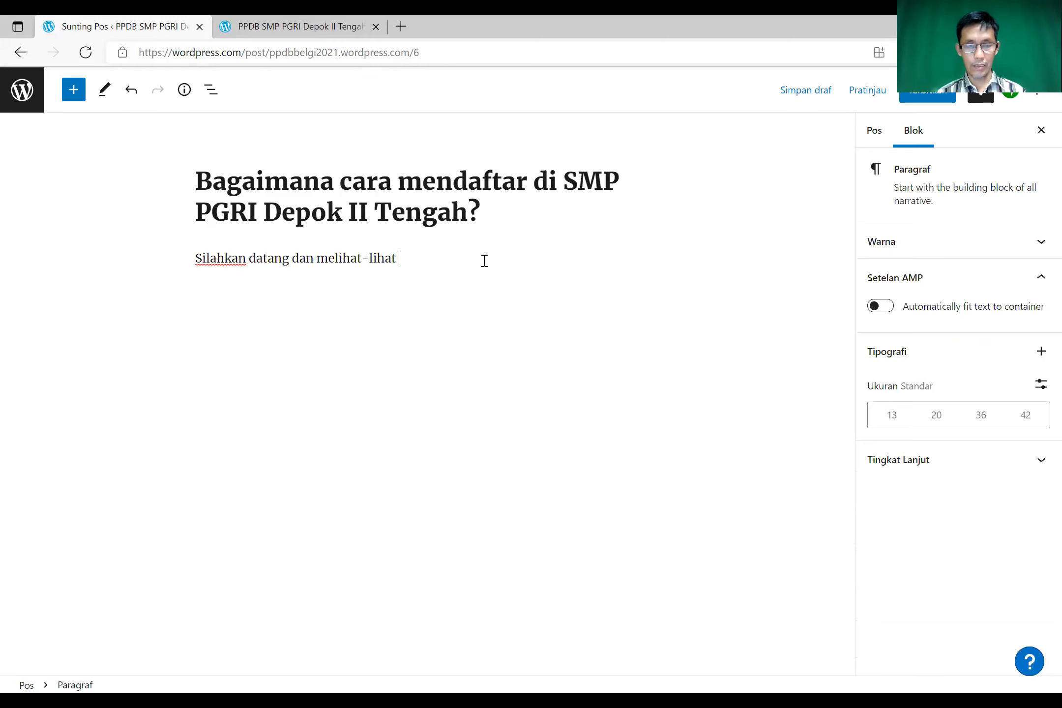
text(ke sekolah)
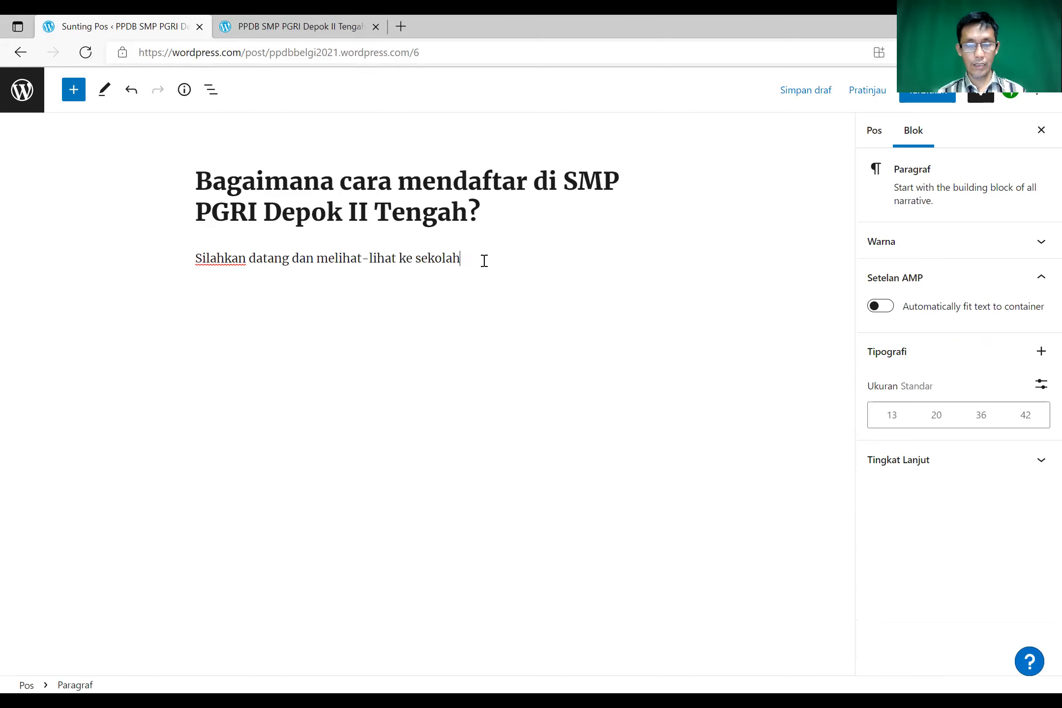
text(SMP PGRI Depok II Tengah)
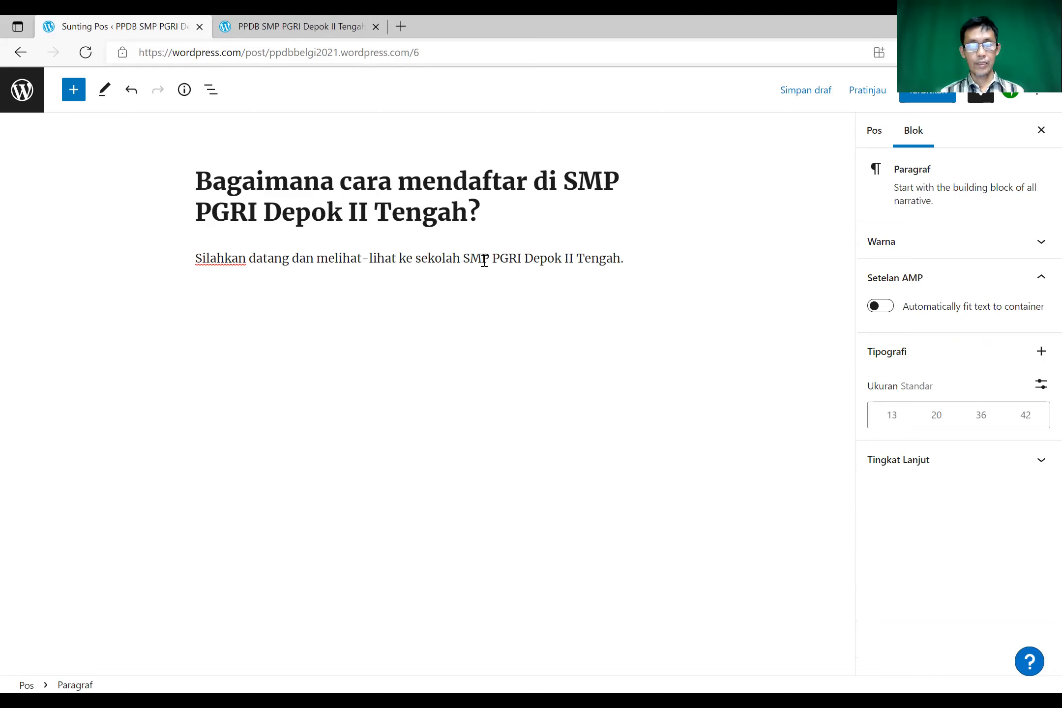
text(yang b)
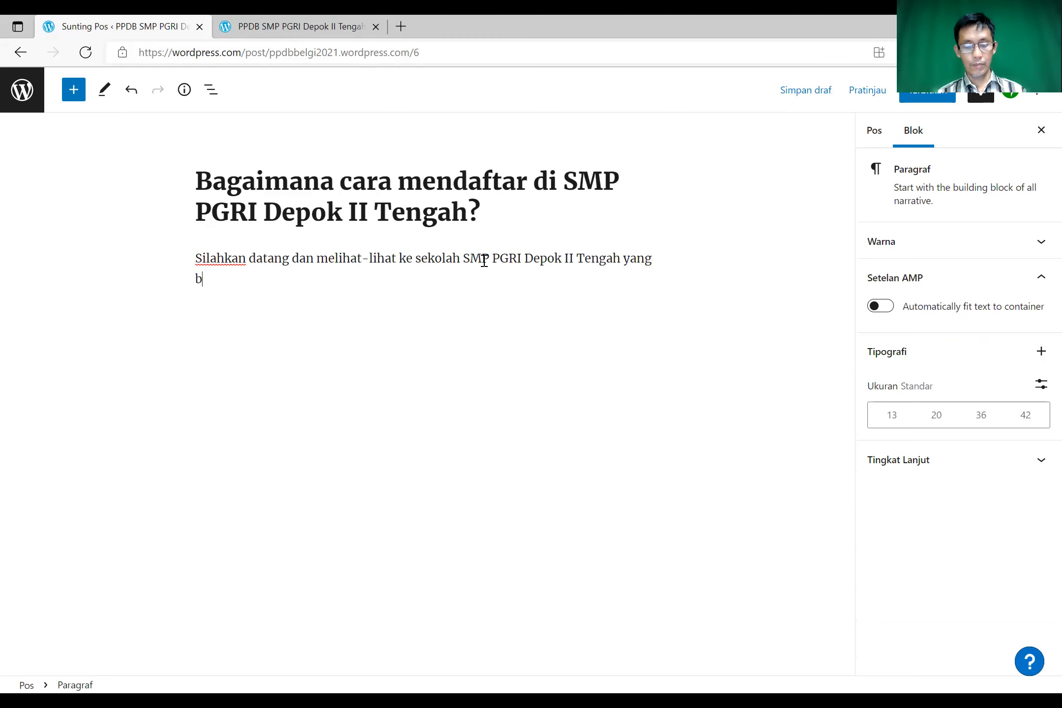
text(eralamat di )
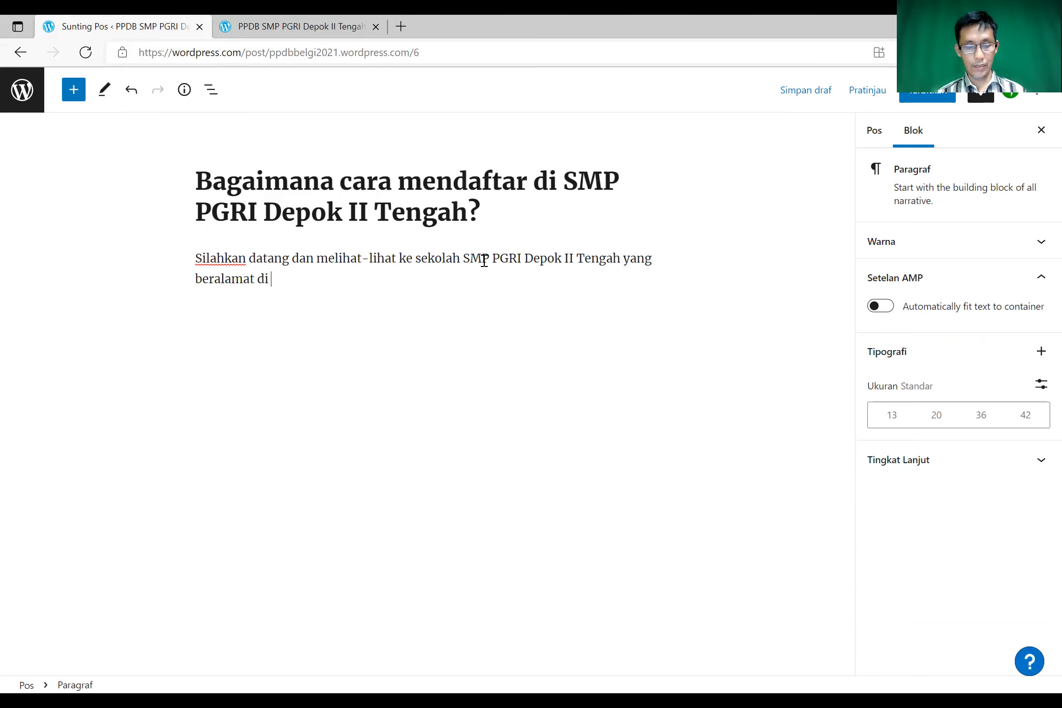
text(Jl.)
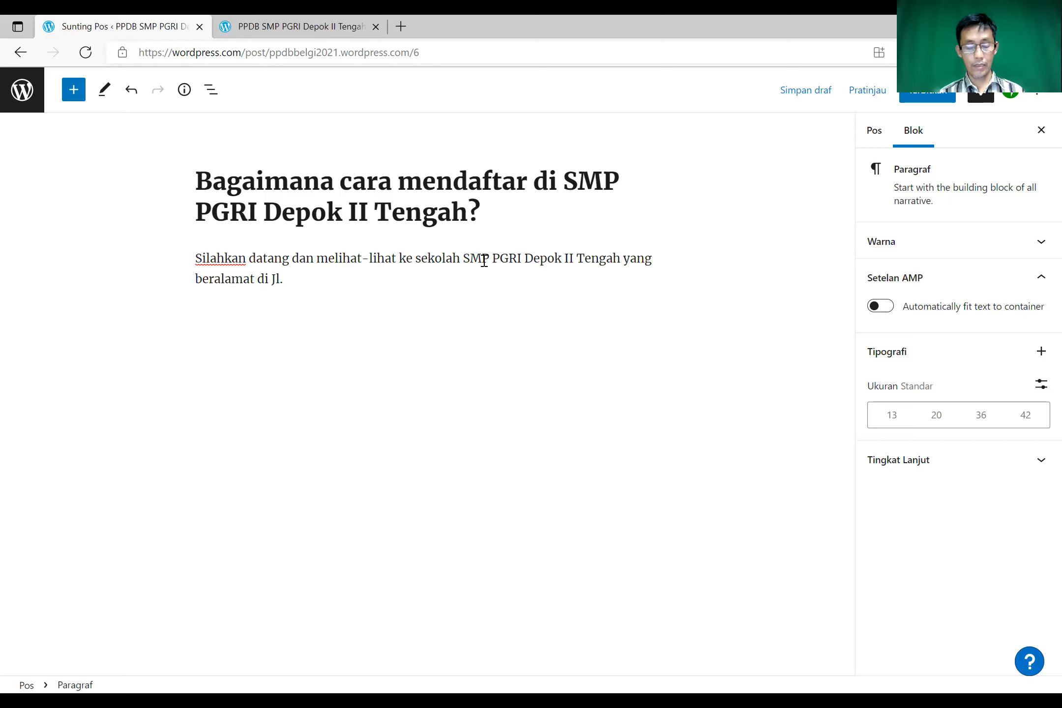
text( Letena)
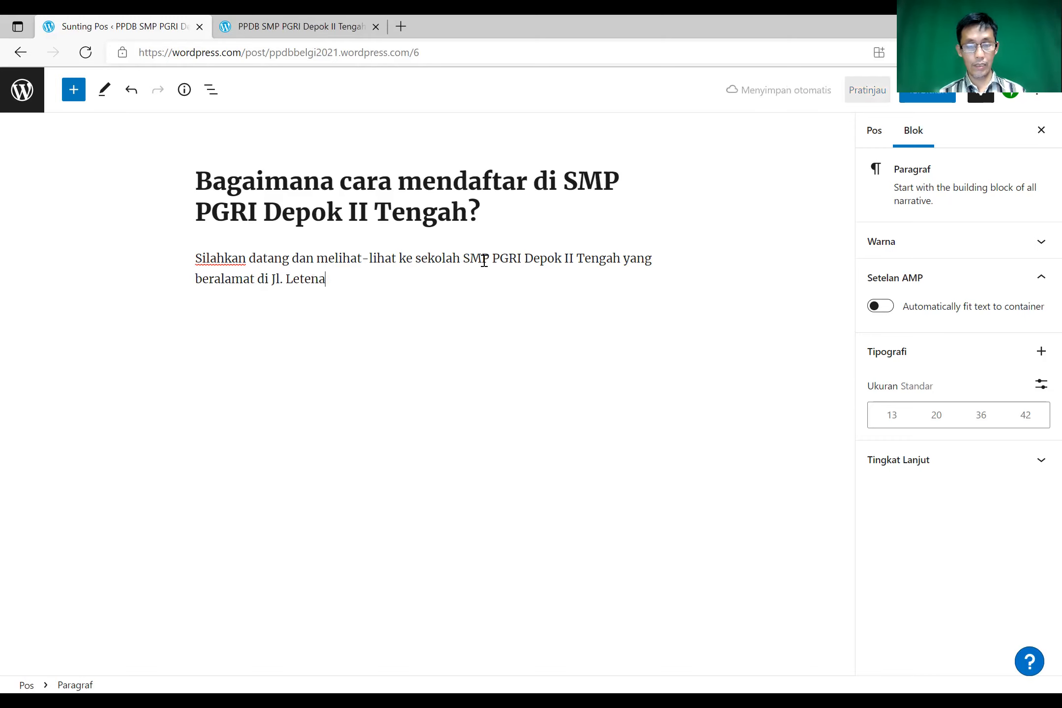
text(n Hatta )
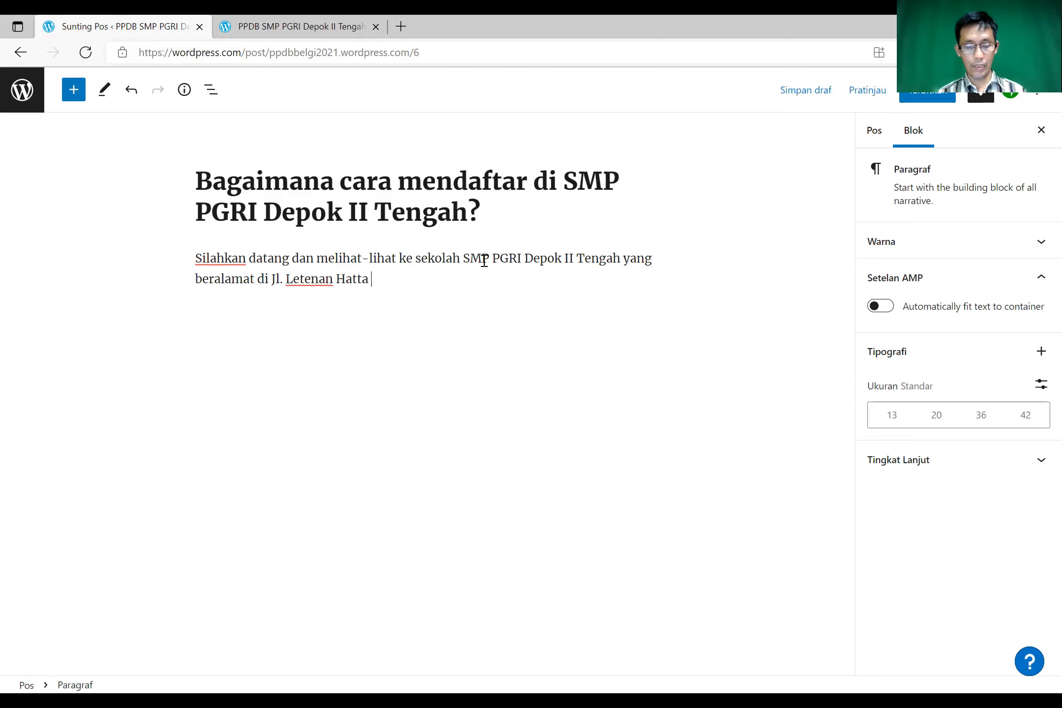
text(Sukirma)
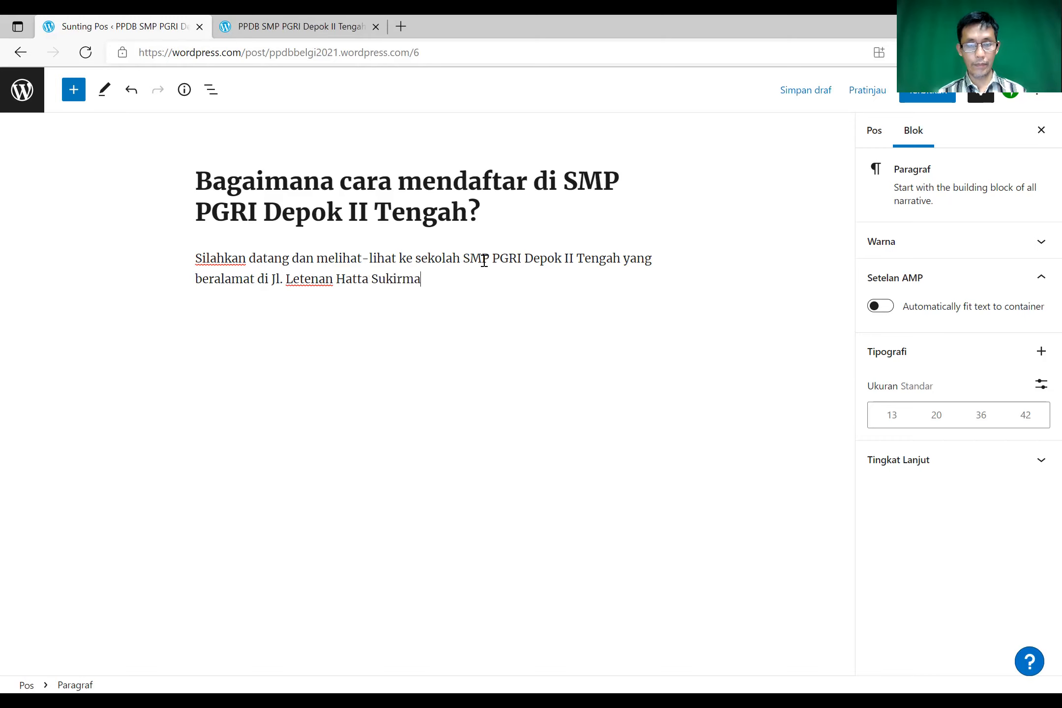
text(n De)
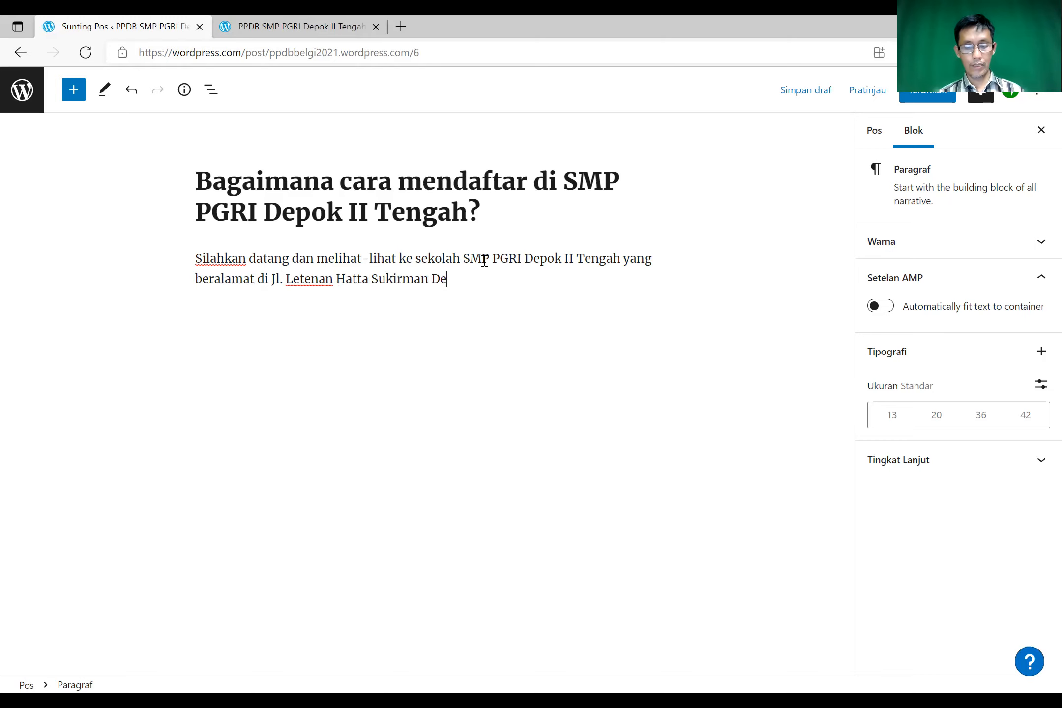
text(pok II Tengah.)
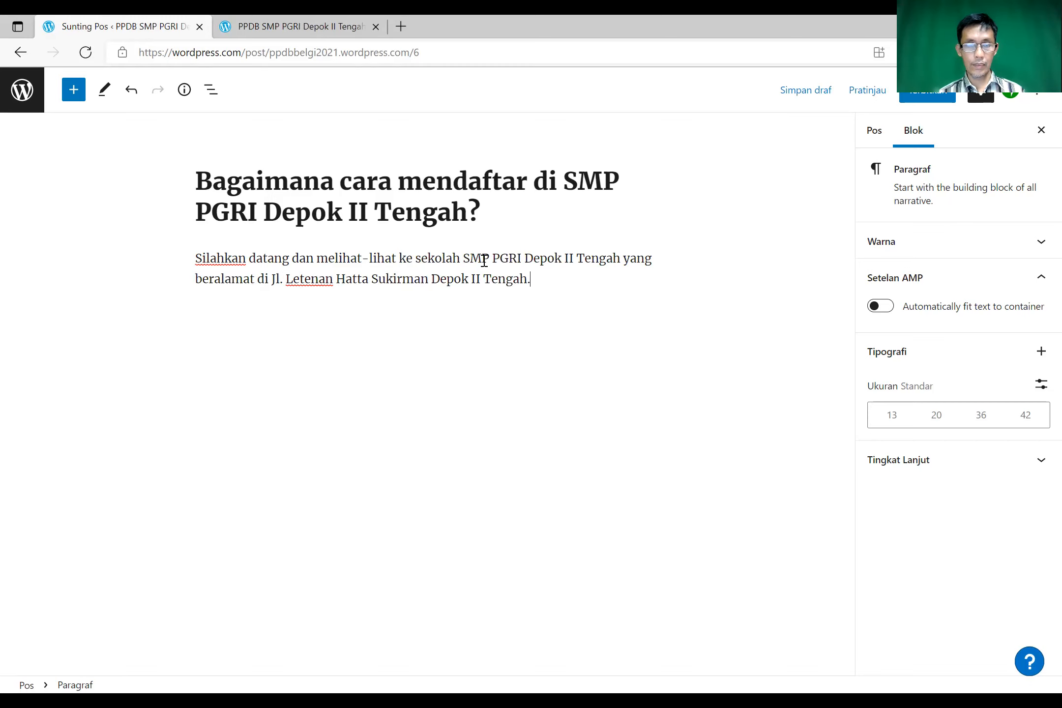
key(Return)
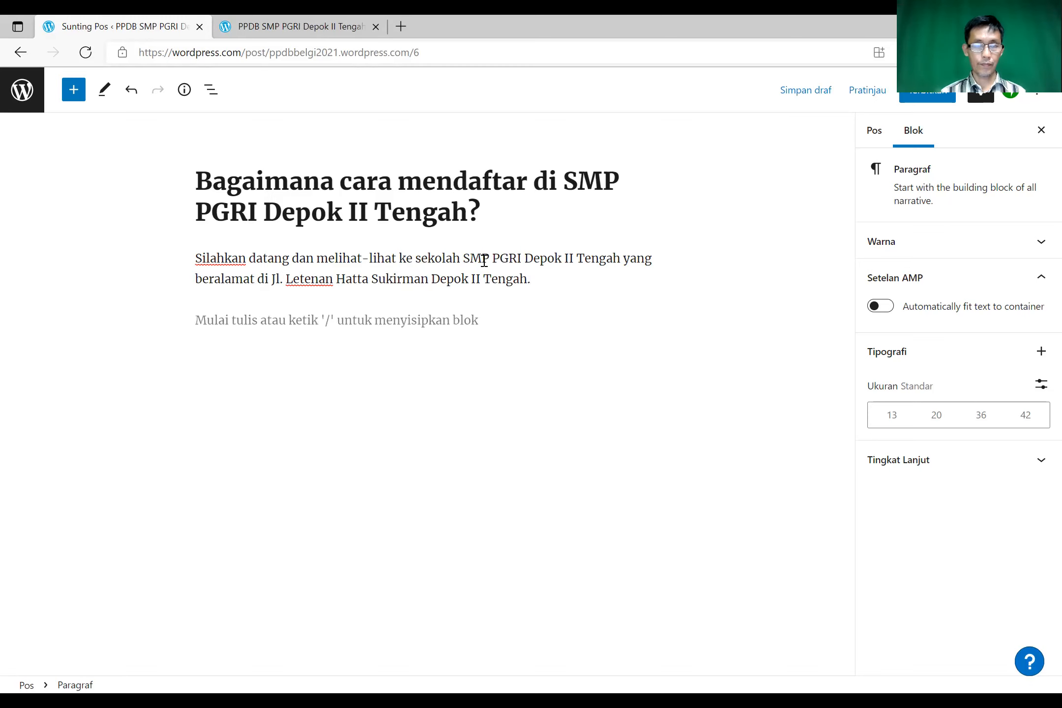
- Write the second paragraph asking applicants to request the form at Ruang Tata Usaha
text(Jik)
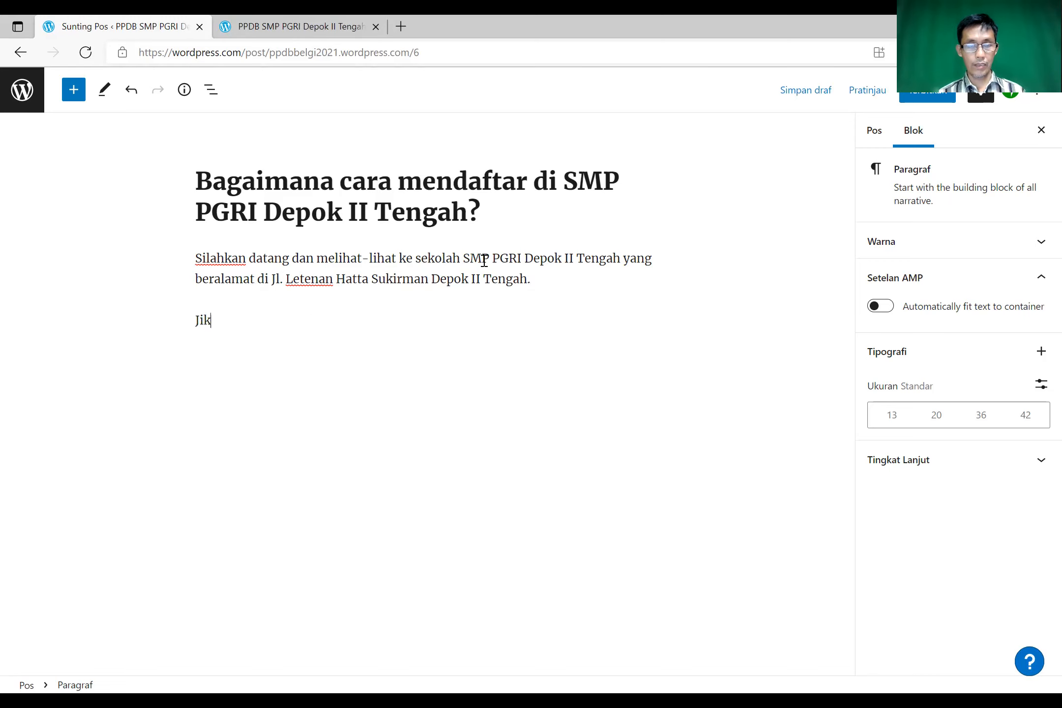
text(a s)
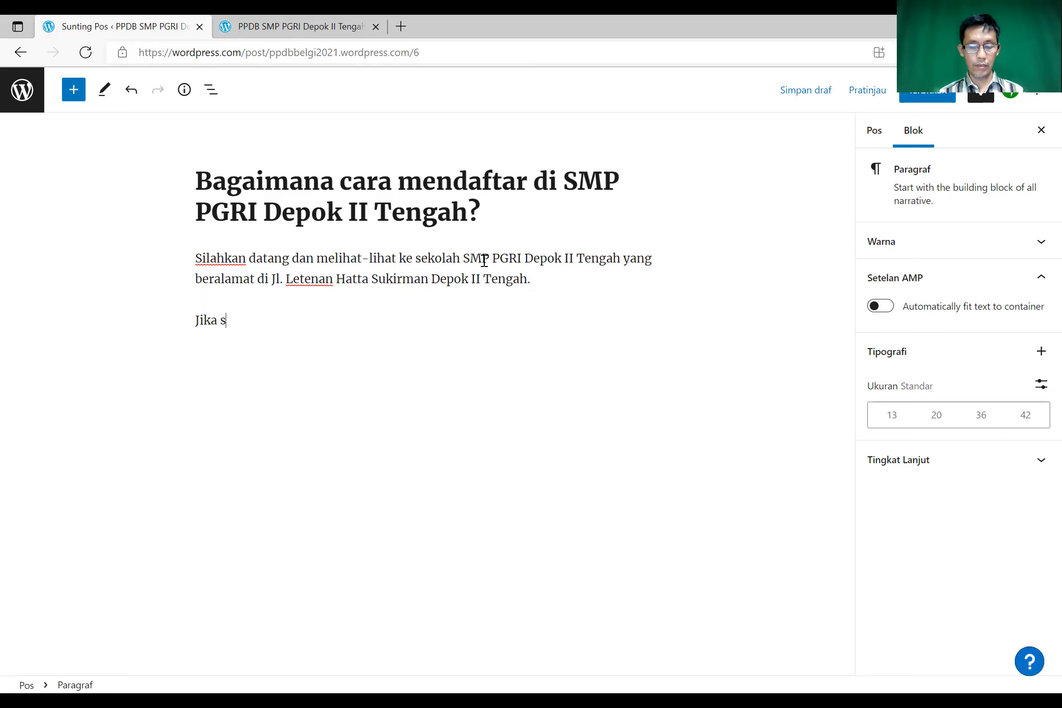
text(udah )
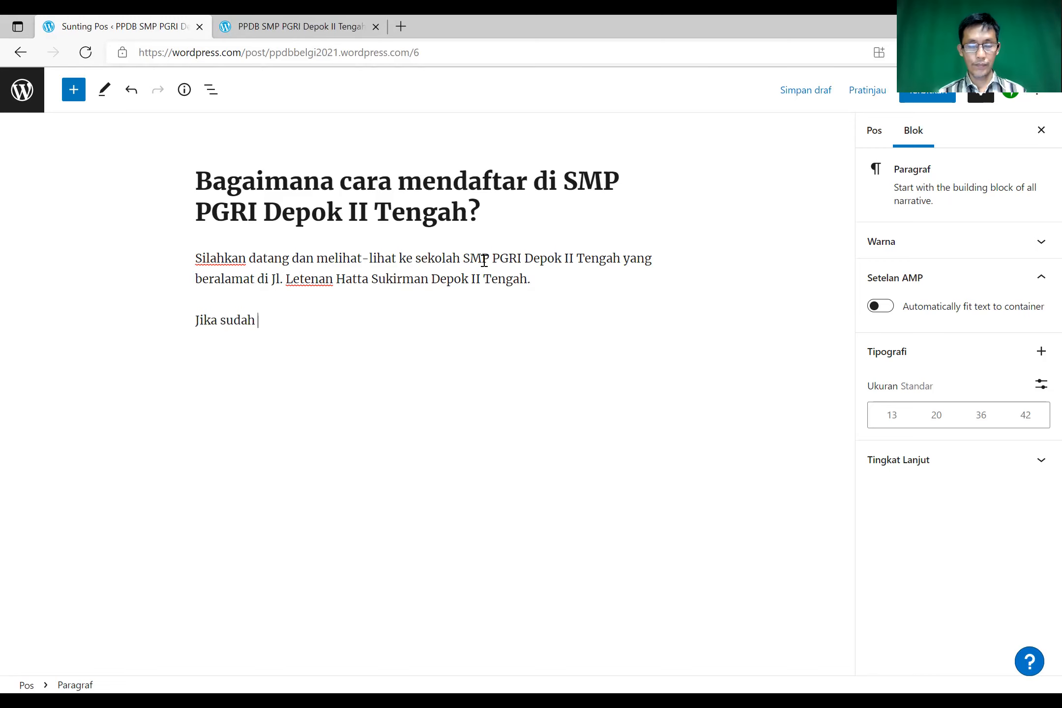
text(mantap)
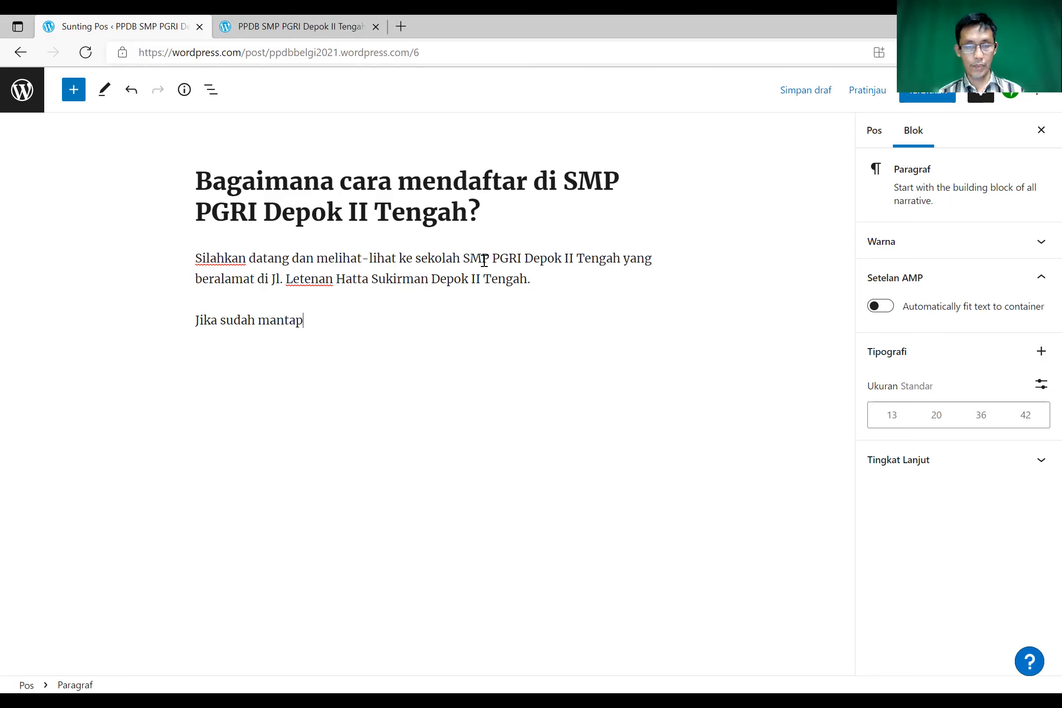
text( ingin bersekolah di)
text(SMP PGRI Depok II Tengah)
text(, silah)
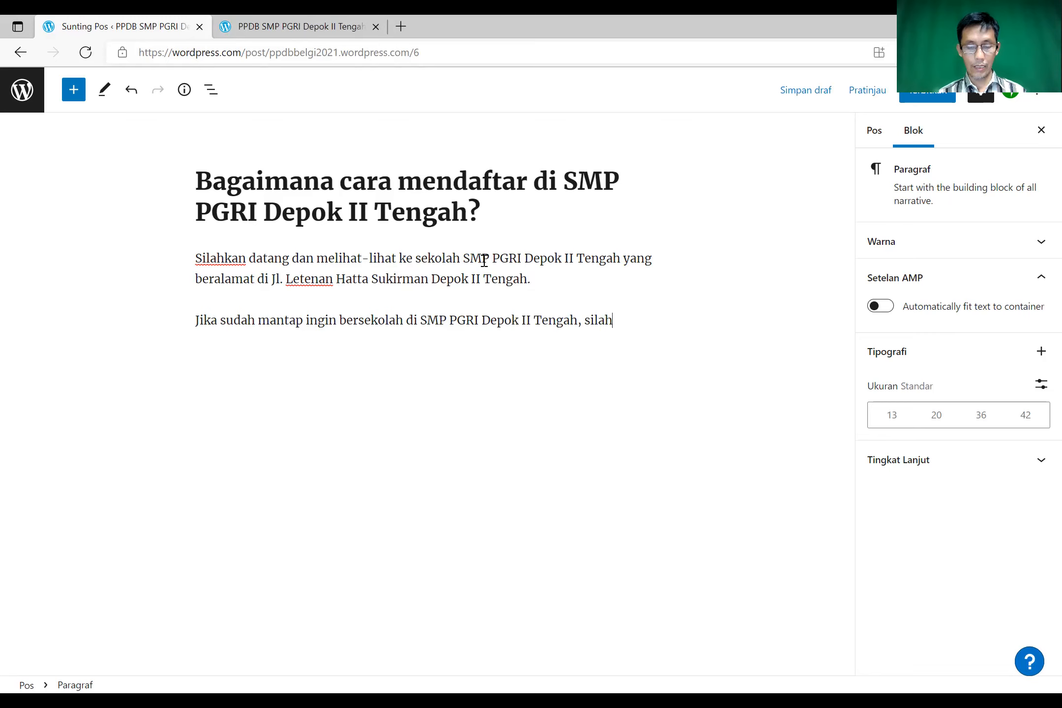
text(kan meminta )
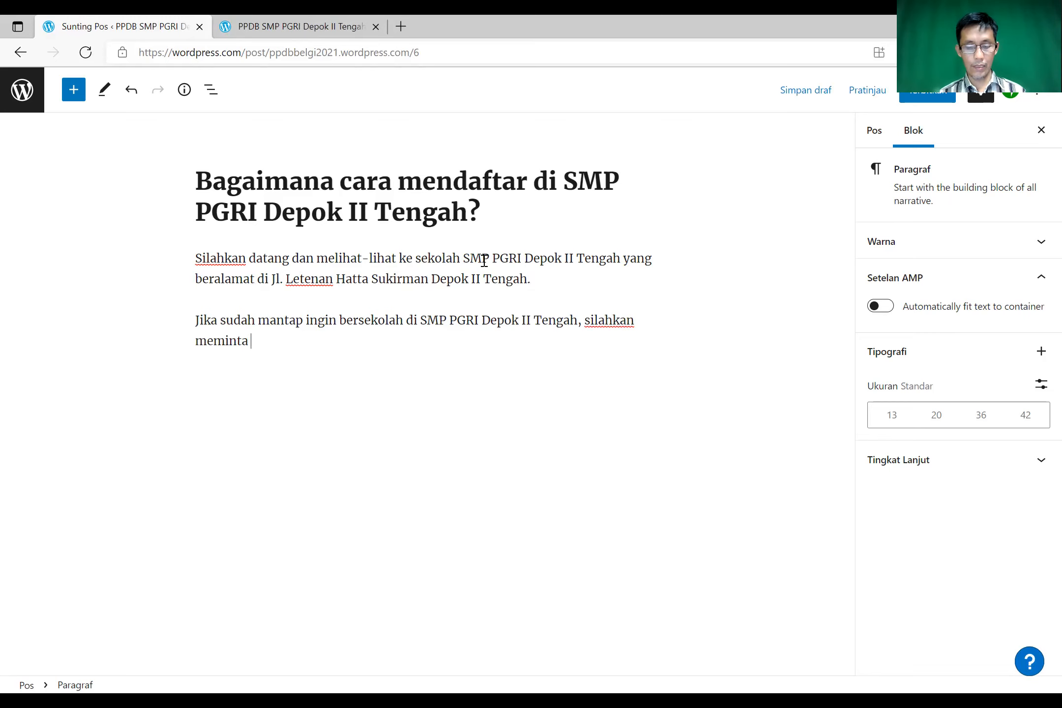
text(formulir)
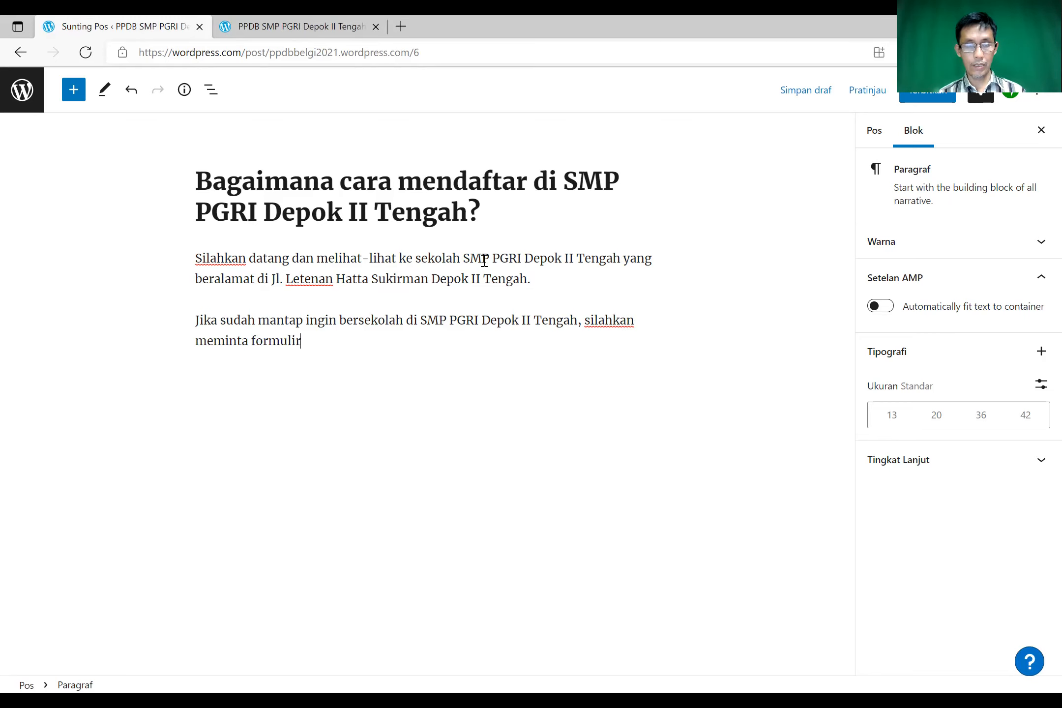
text( di )
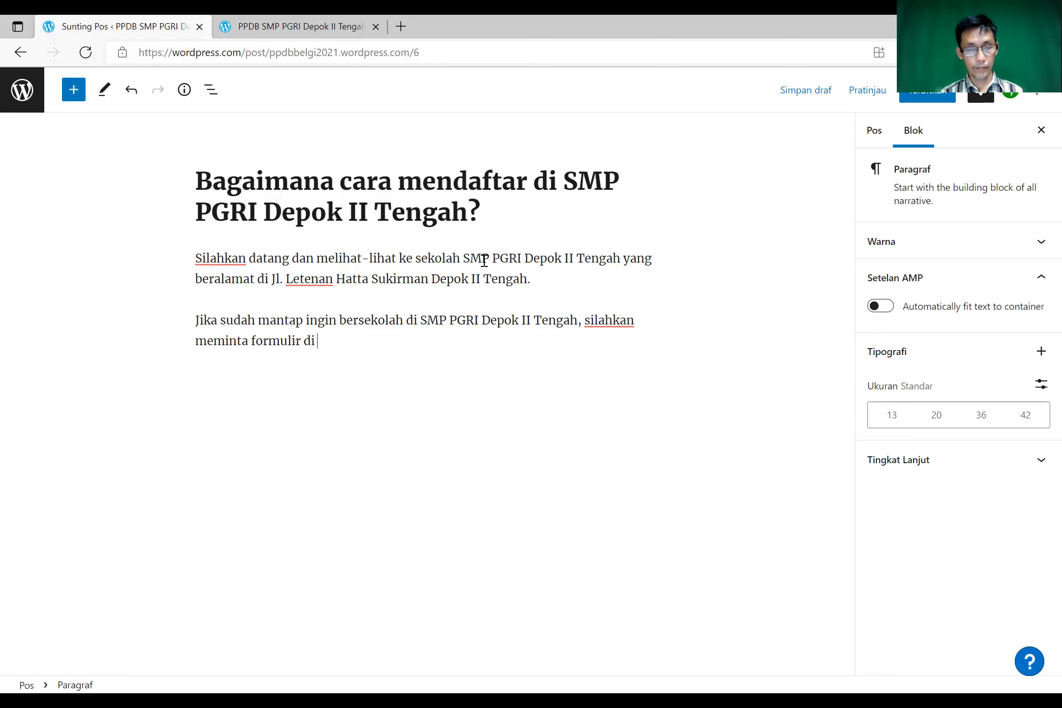
text(R)
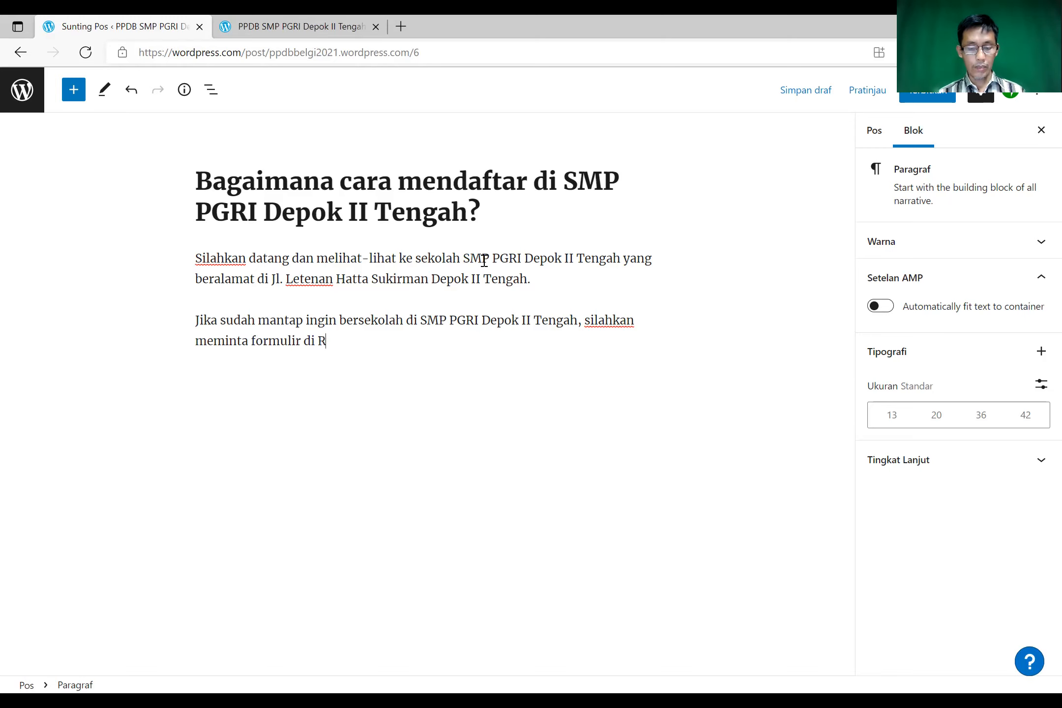
text(uang Tata Usaha.)
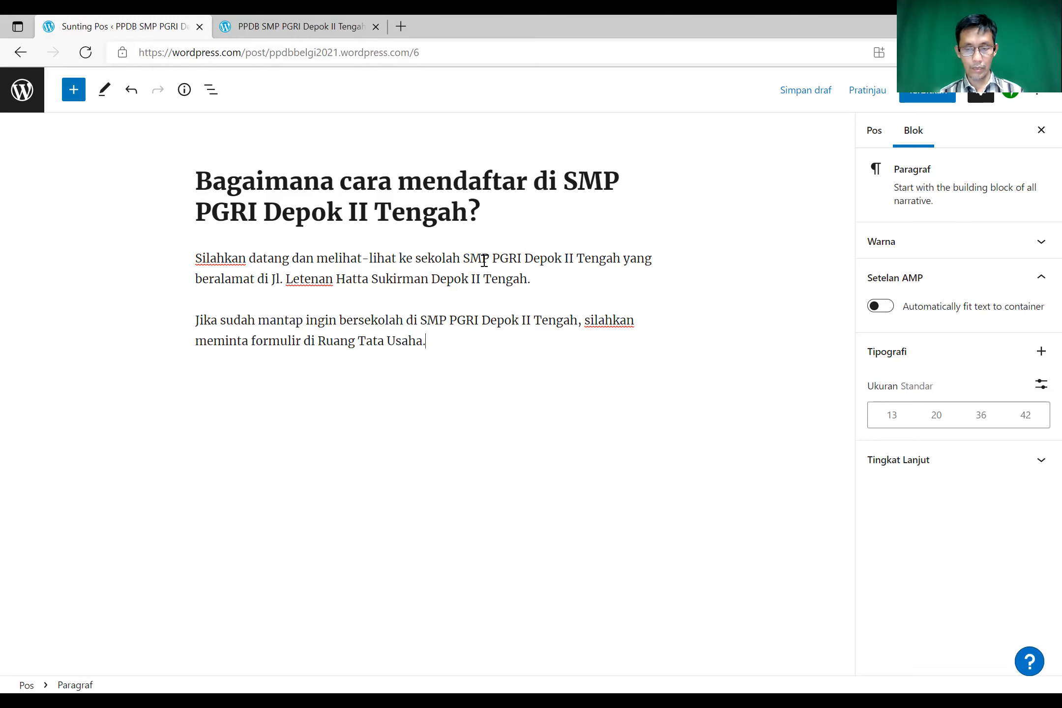
key(Return)
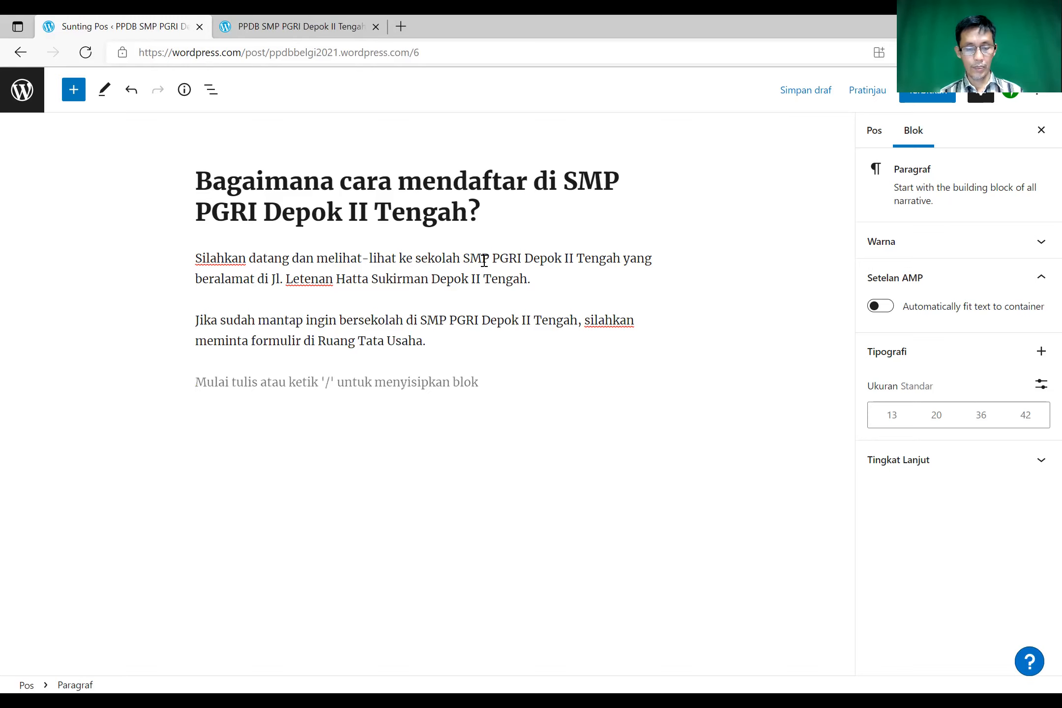
- Type the third paragraph: two TU staff will explain and guide your registration at SMP PGRI Depok II Tengah
text(Staf TU)
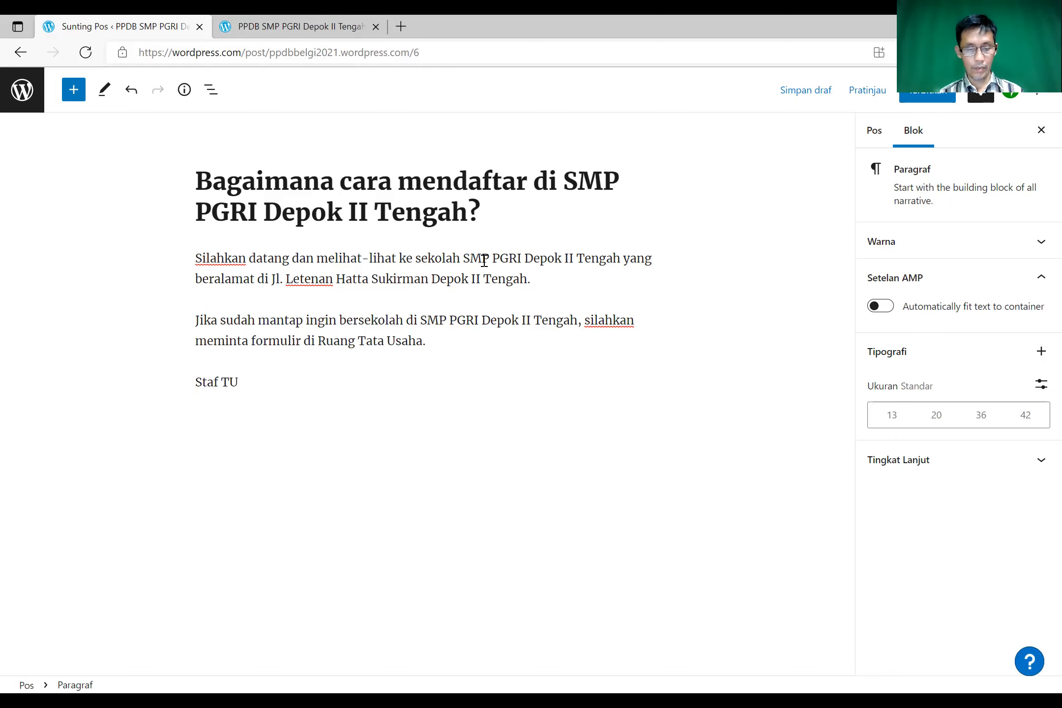
text( SMP PGRI Depok II Tengah, Mas An)
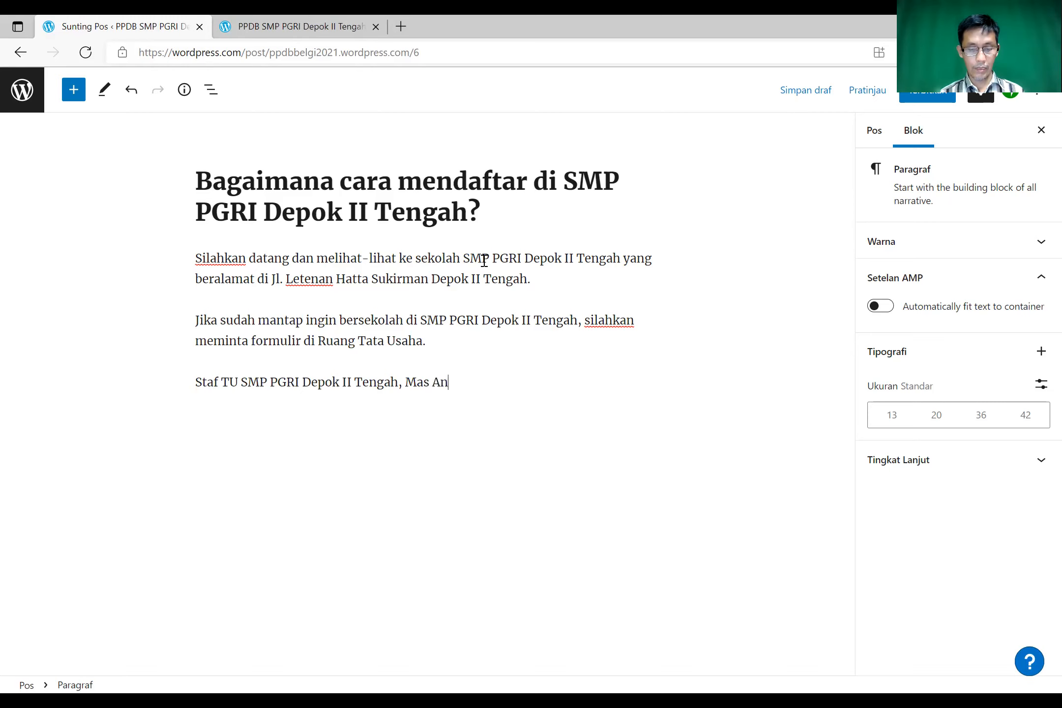
key(BackSpace)
key(BackSpace)
key(BackSpace)
key(BackSpace)
key(BackSpace)
key(BackSpace)
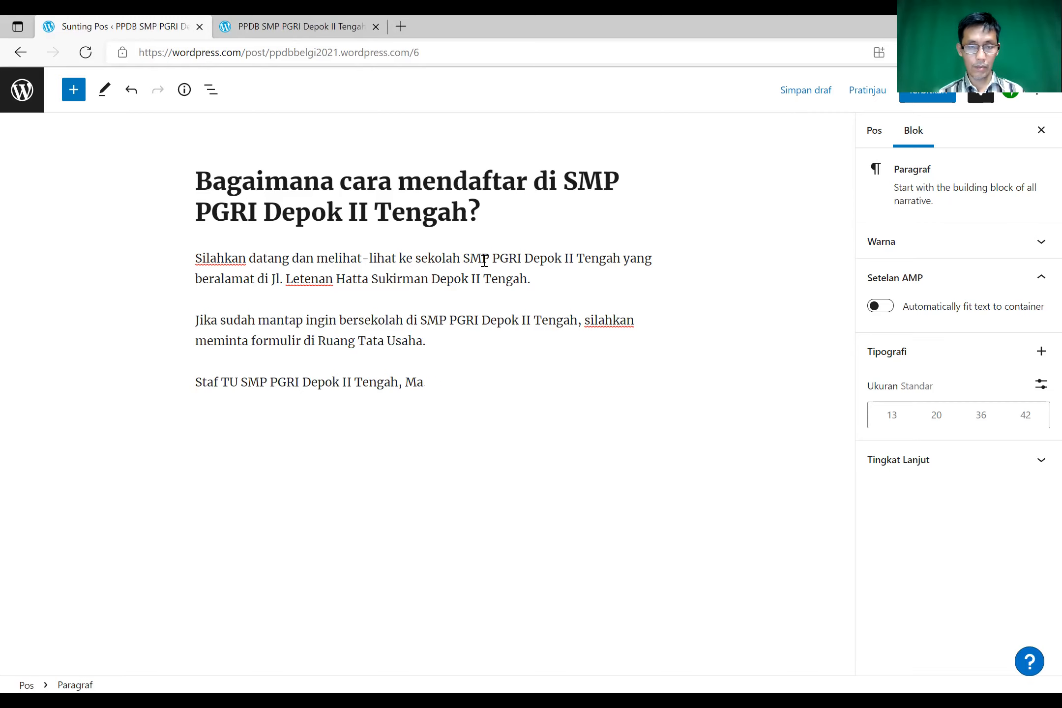
text(Pak)
text(A)
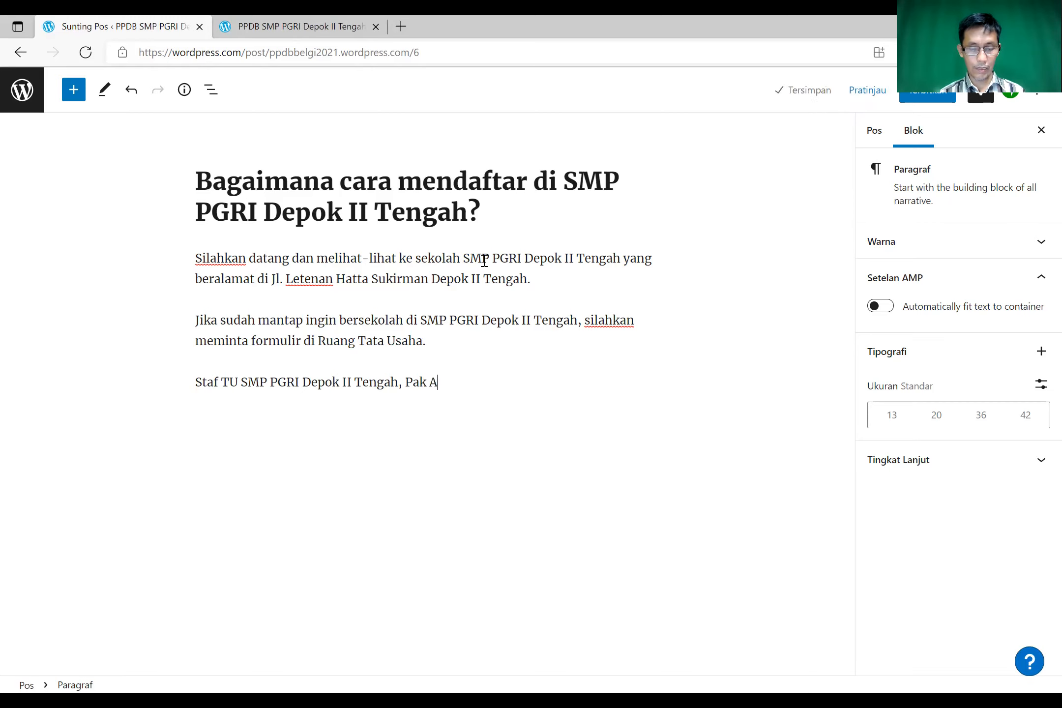
text(nto dan )
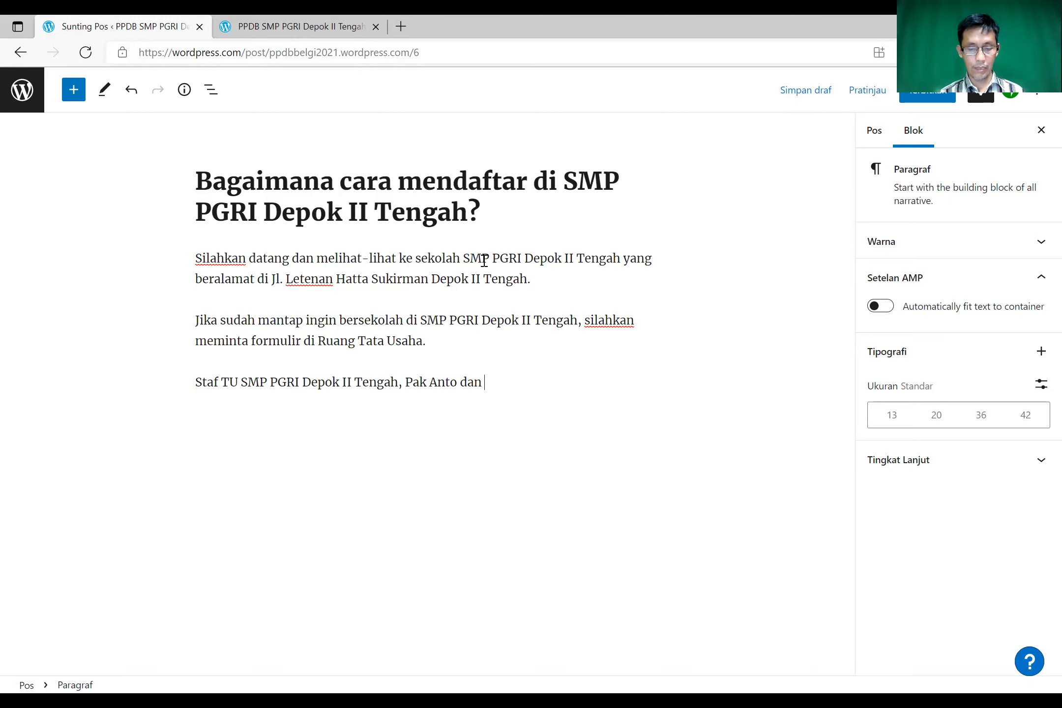
text(Bu Ina sa)
key(BackSpace)
text(i)
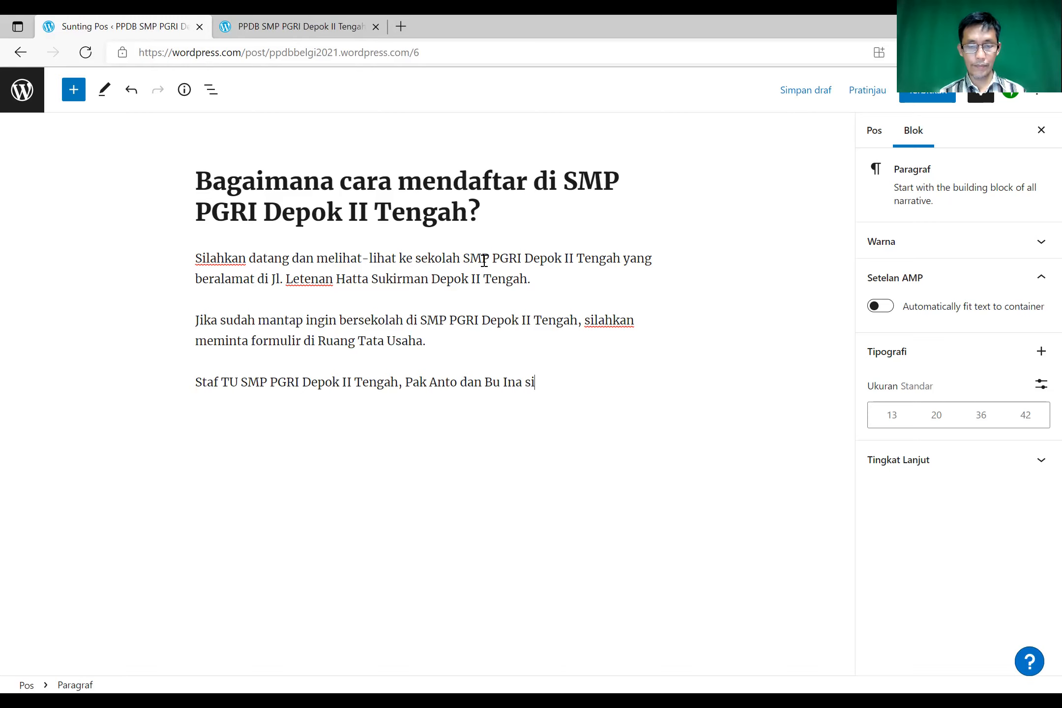
text(ap me)
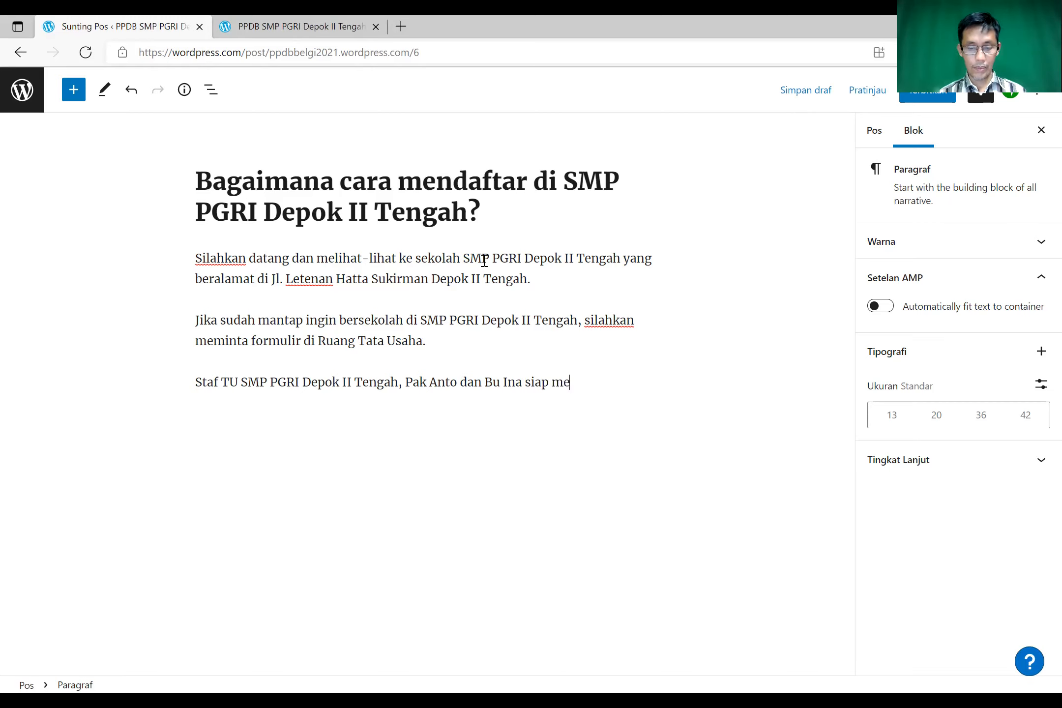
text(layani dan amemberi)
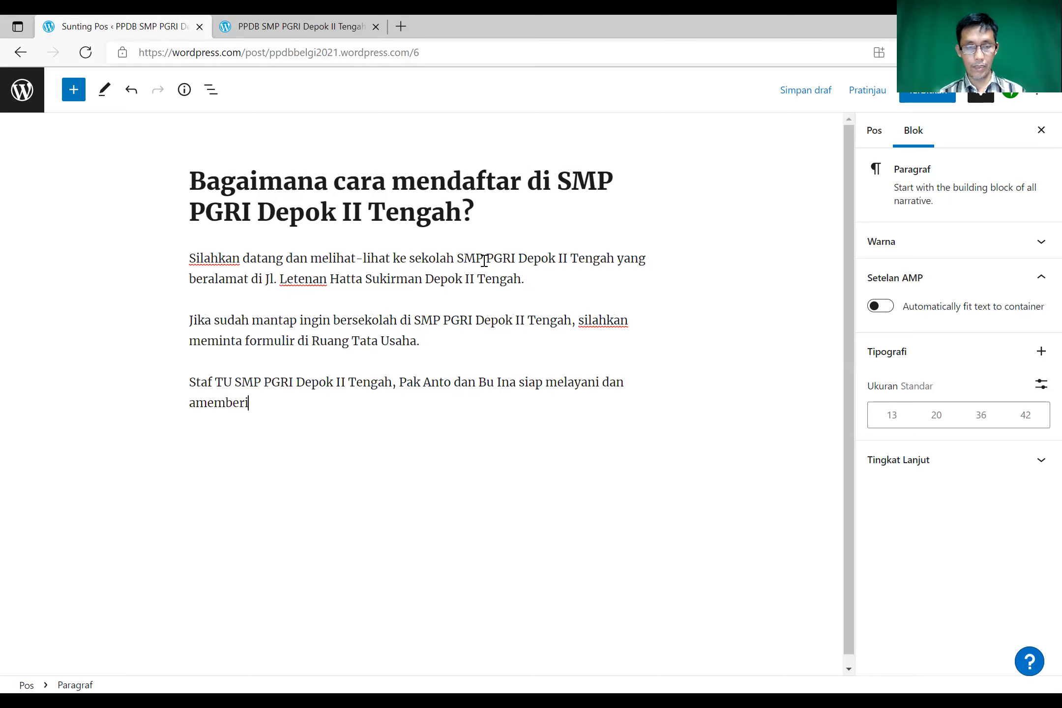
key(BackSpace)
key(BackSpace)
key(BackSpace)
key(BackSpace)
key(BackSpace)
key(BackSpace)
text(memberi penj)
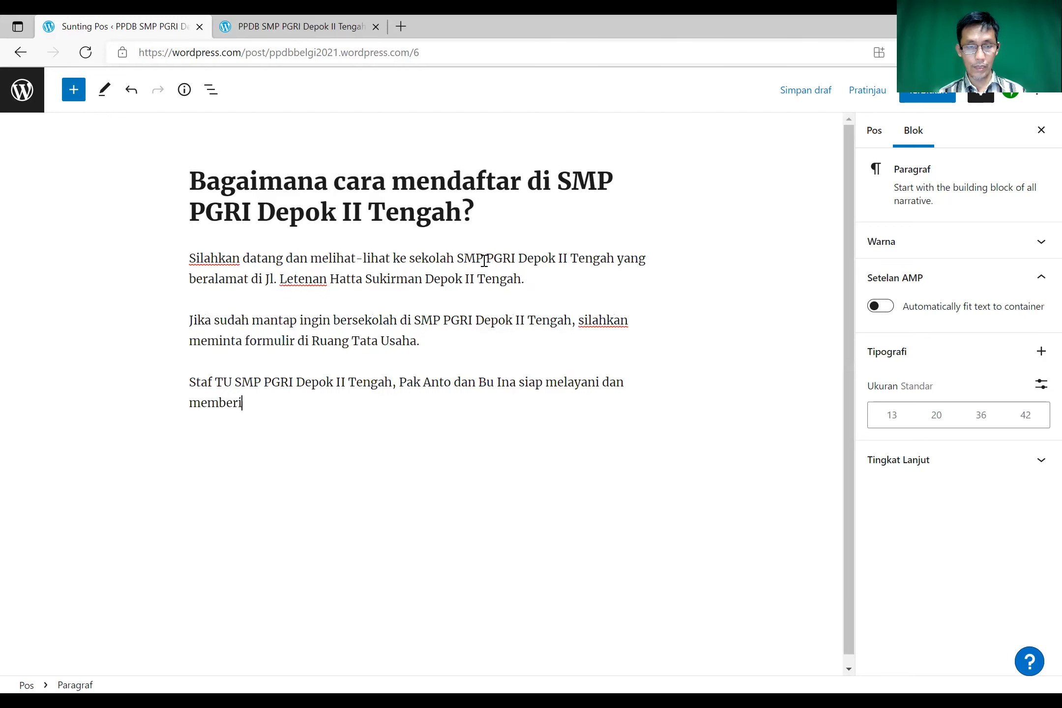
text(elasan)
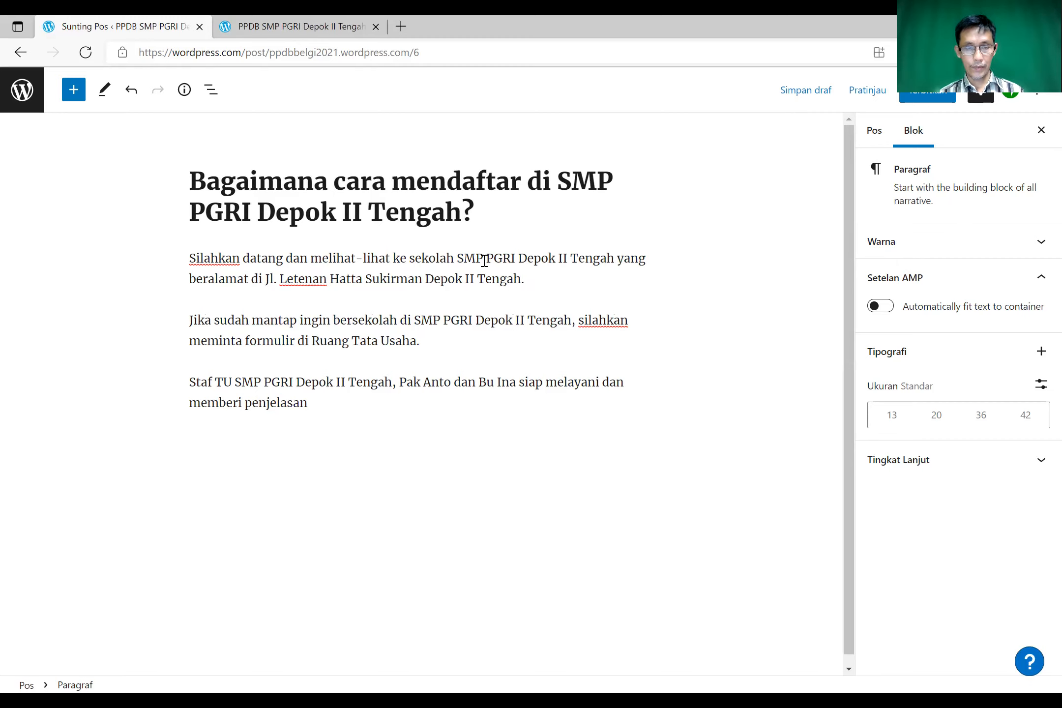
text( sekal)
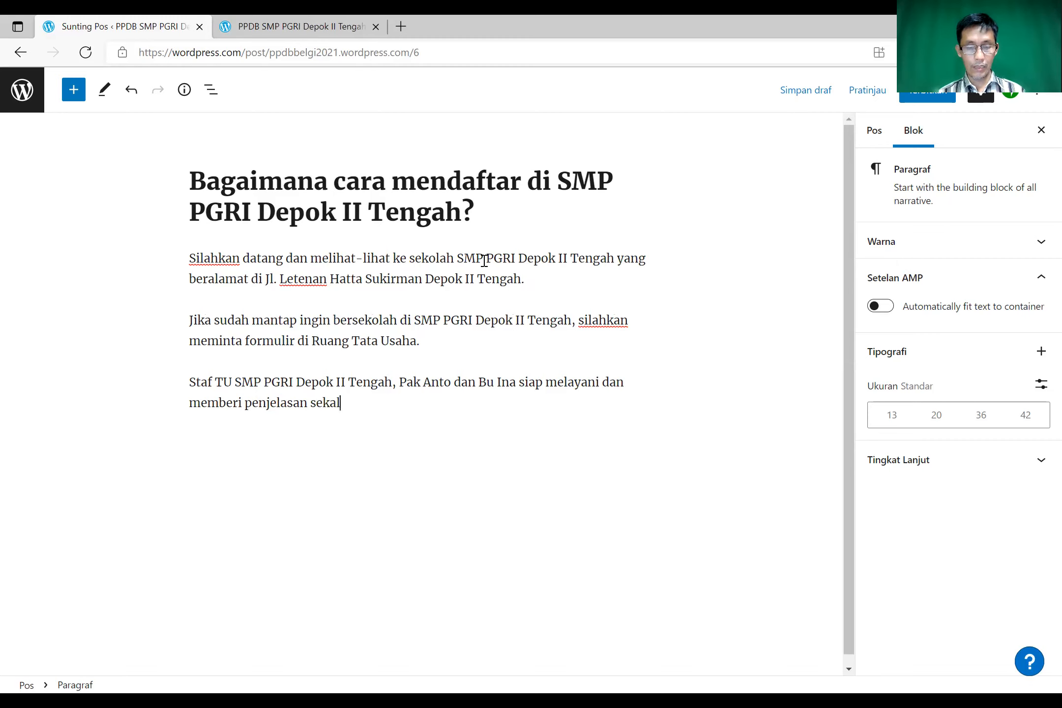
text(igus mema)
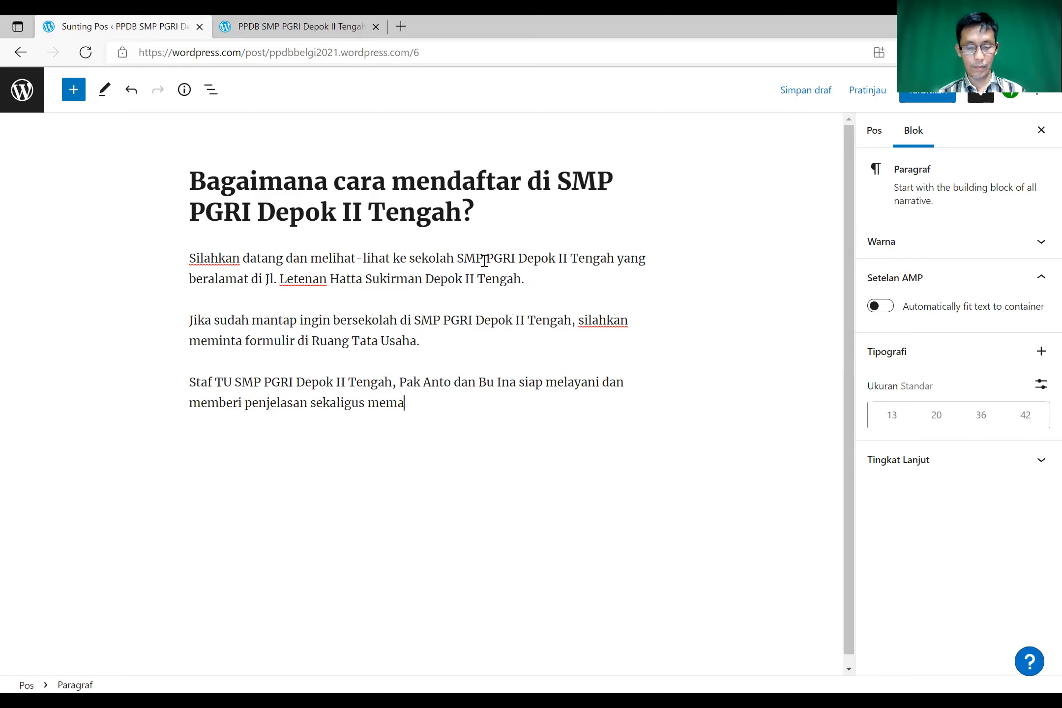
text(ndu pros)
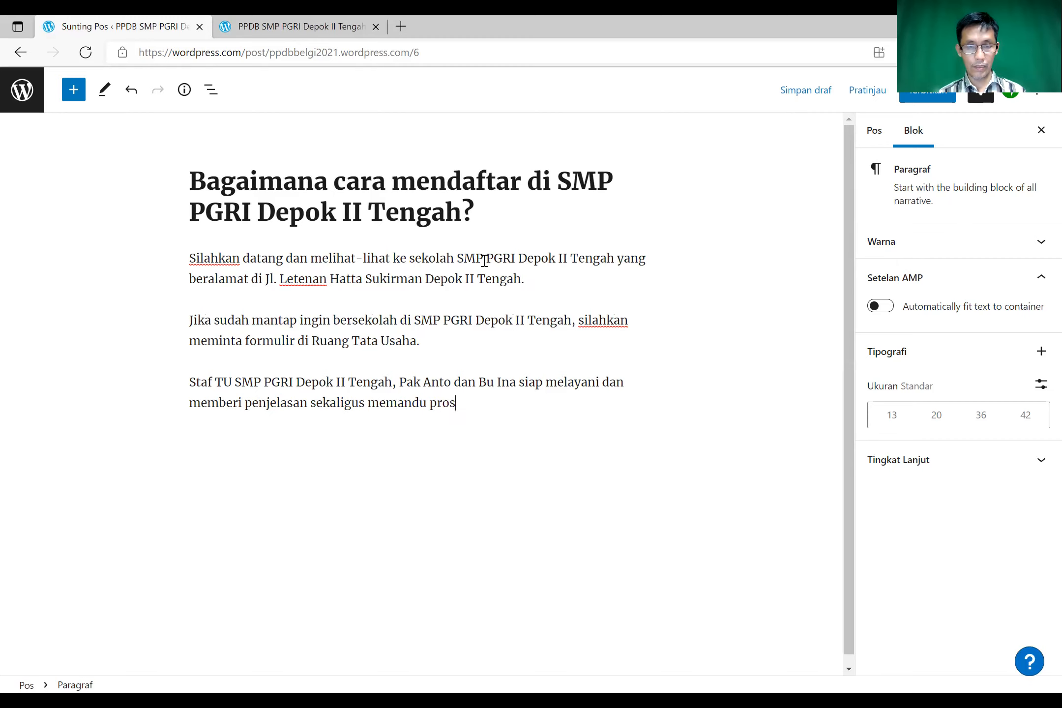
text(es pendafta)
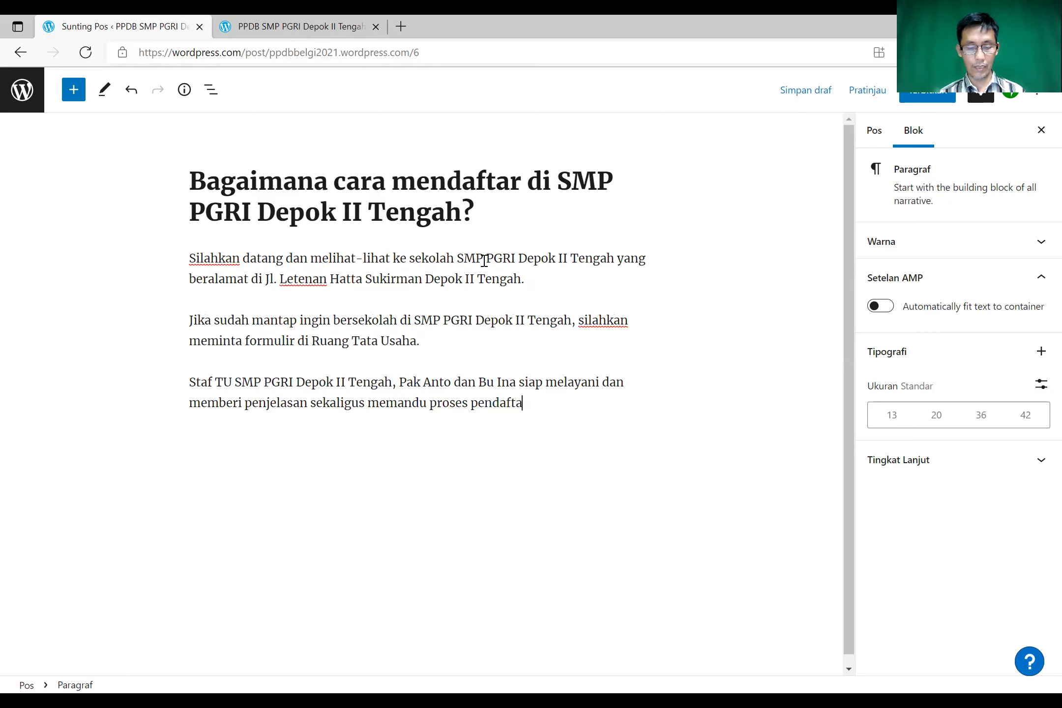
text(ran kamu di)
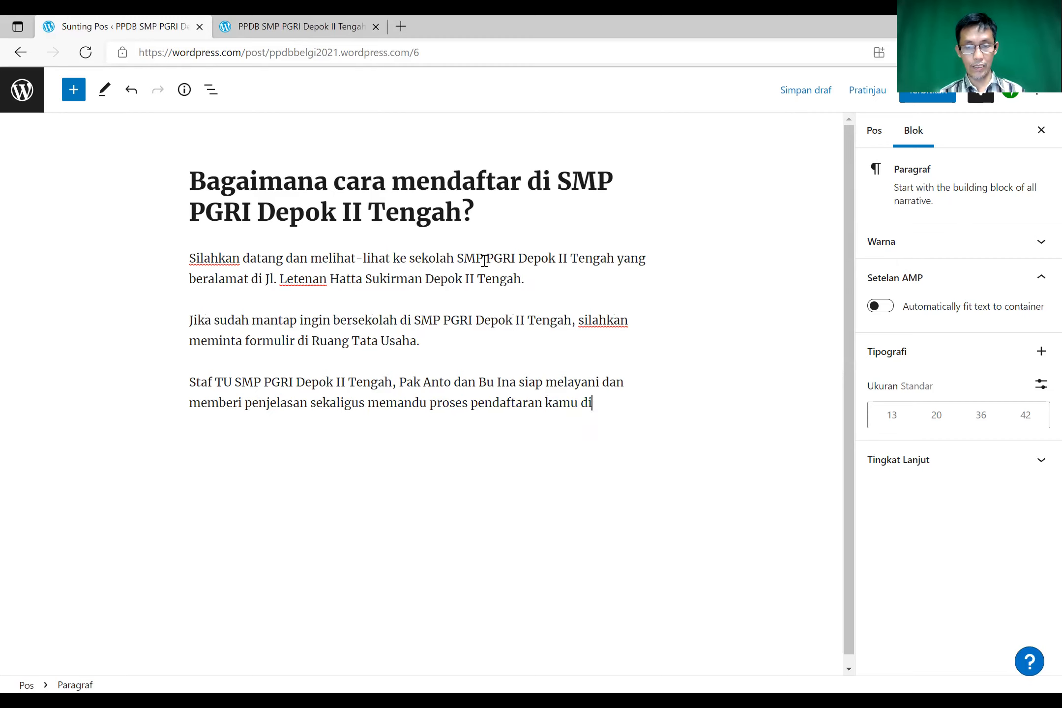
text( SMP PGRI Depok II Tengah.)
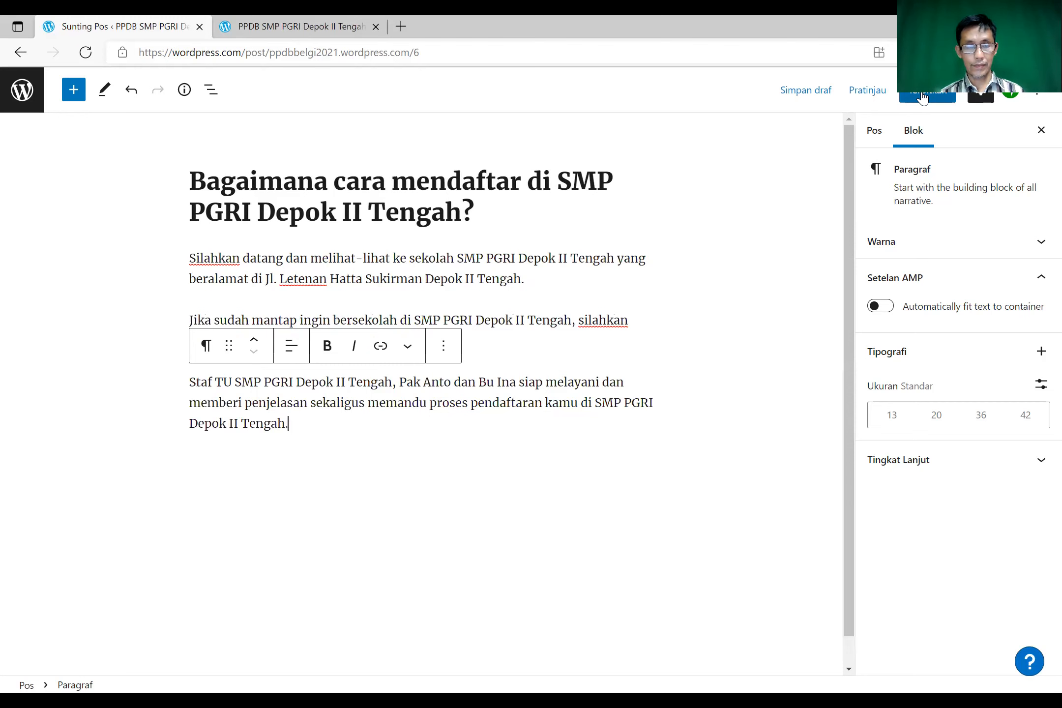
- Publish the registration post, confirming Terbitkan, and switch to the PPDB SMP PGRI Depok II Tengah tab
click(922, 96)
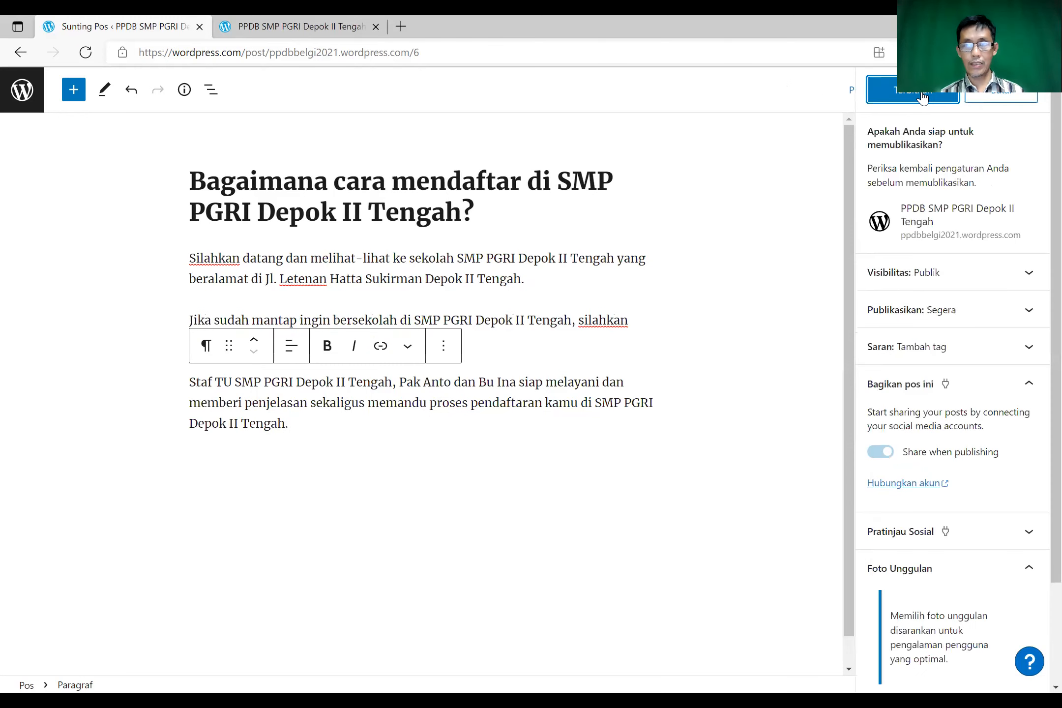
click(905, 98)
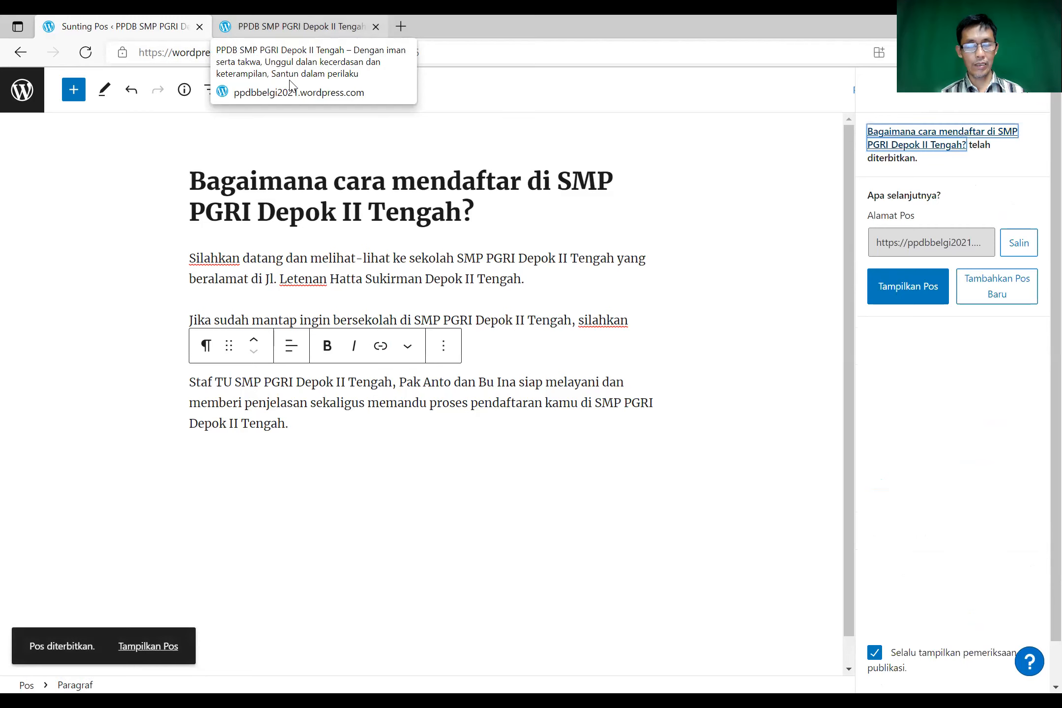
click(290, 28)
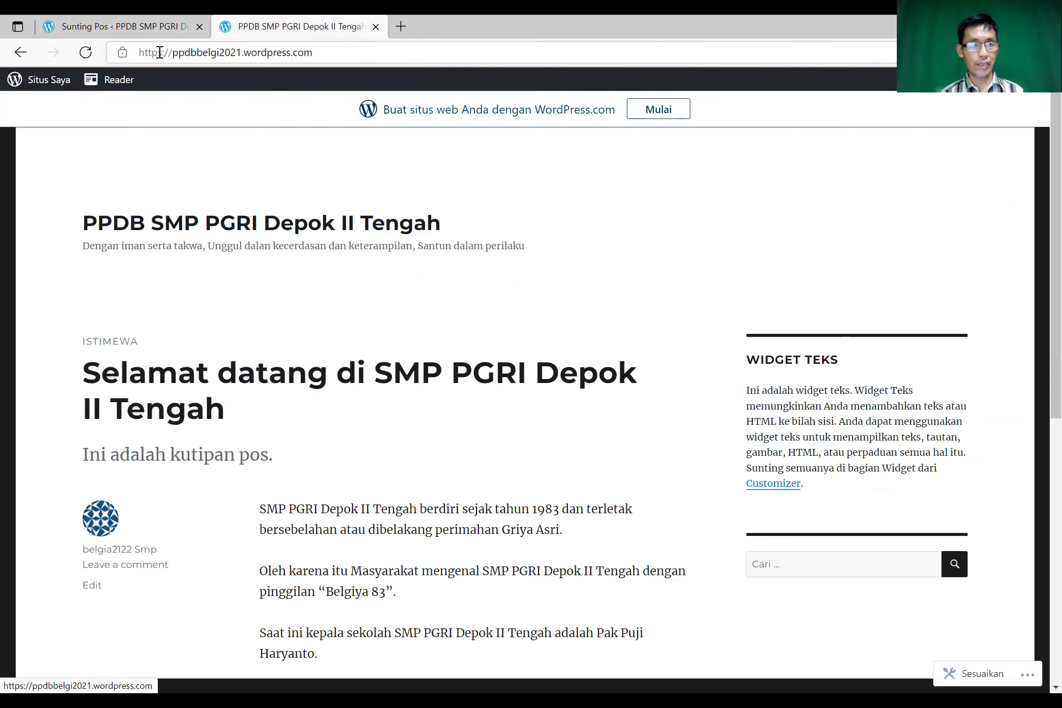
- Reload the live blog, scroll through to check for the new post, then switch to the Chrome window
click(86, 53)
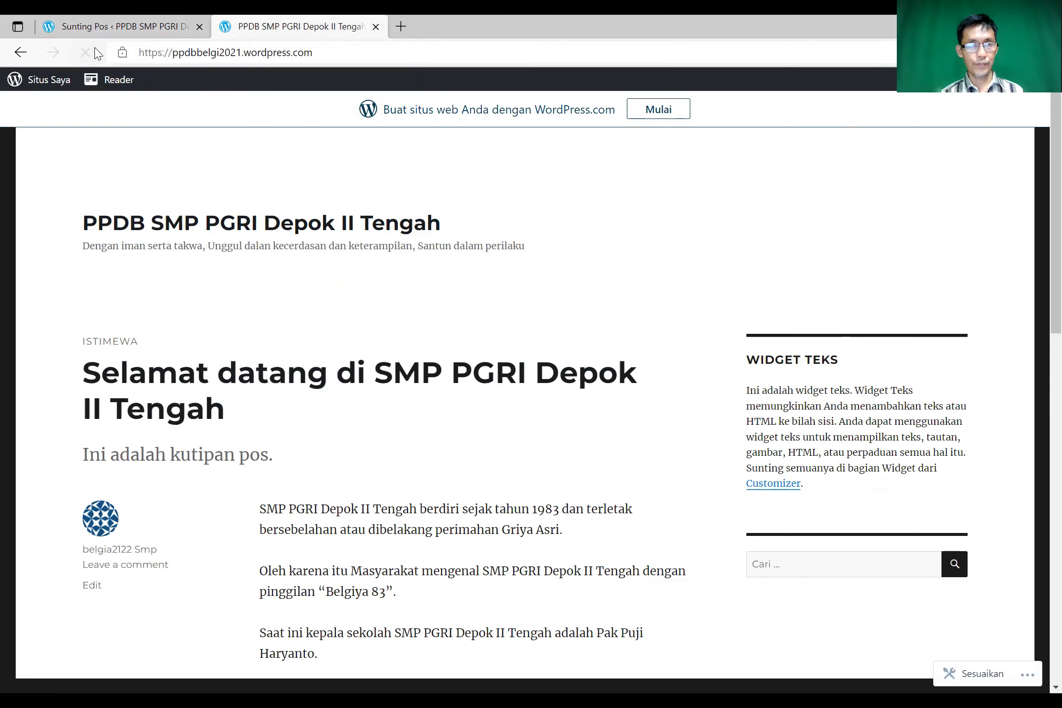
scroll(308, 341, down, 5)
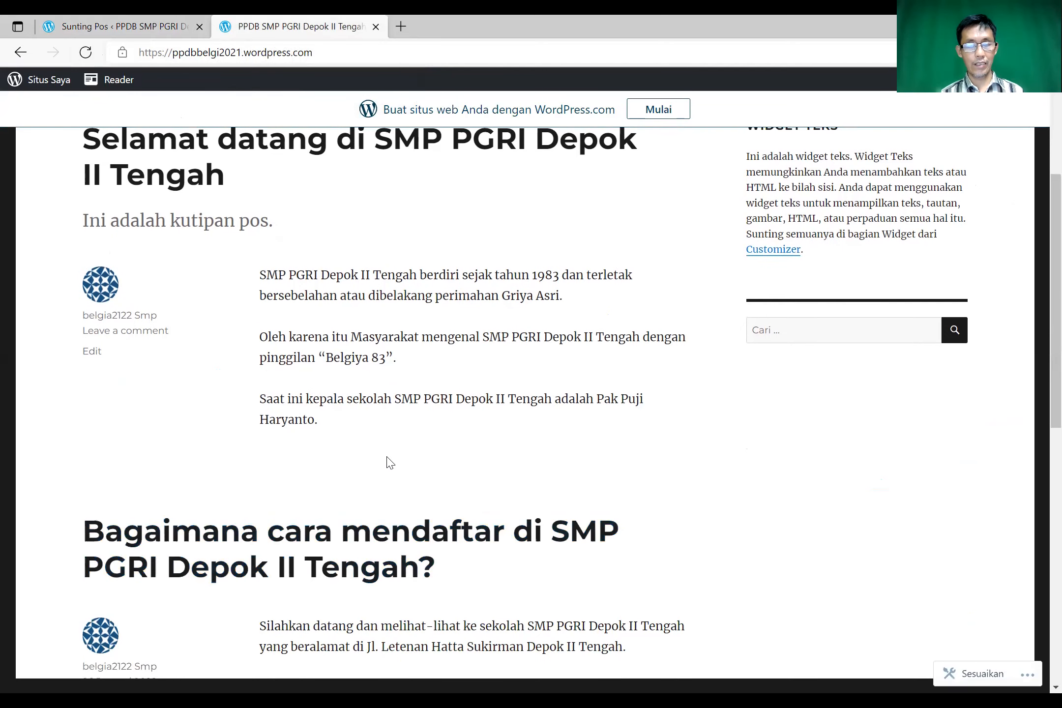
scroll(387, 462, down, 10)
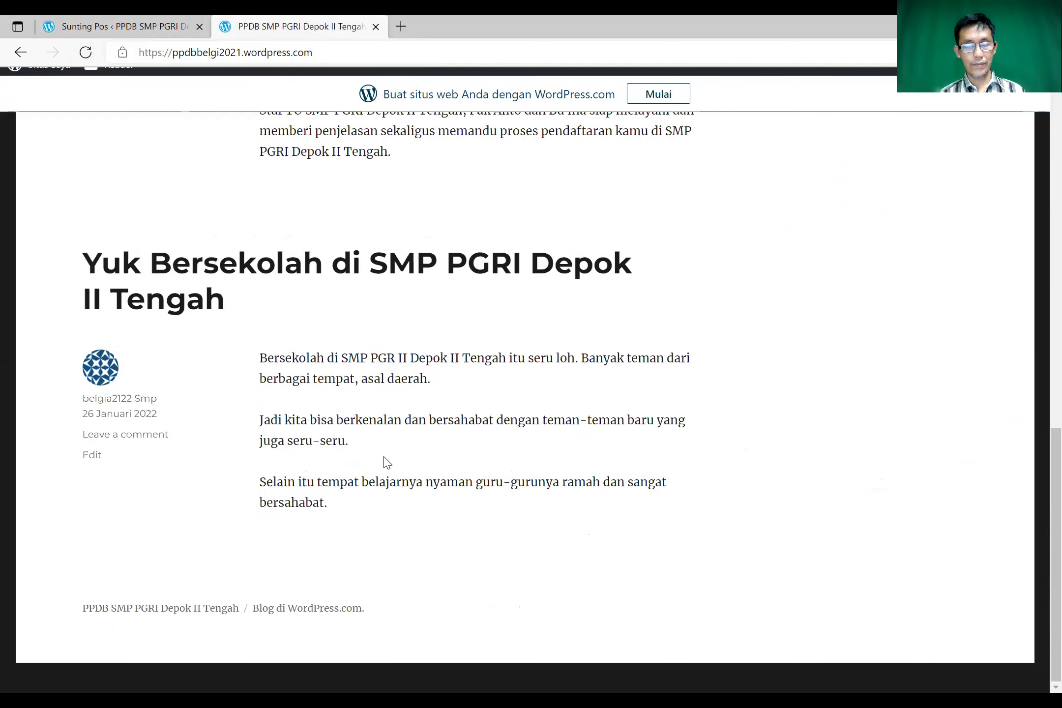
scroll(388, 462, up, 4)
scroll(386, 462, up, 11)
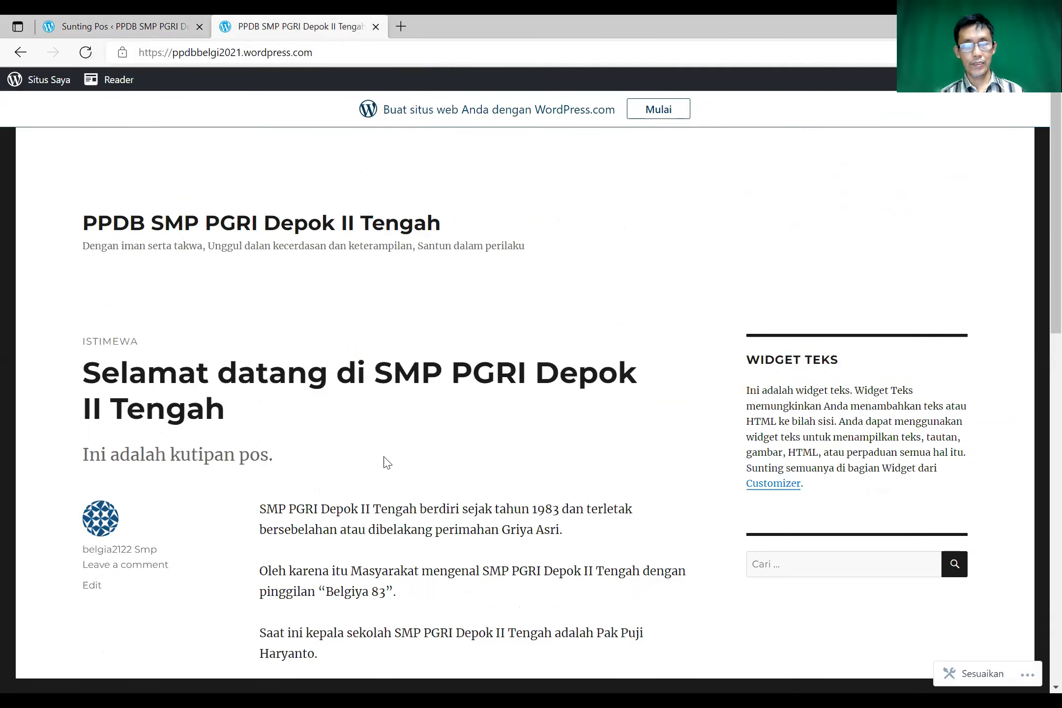
scroll(386, 462, down, 5)
scroll(417, 640, down, 1)
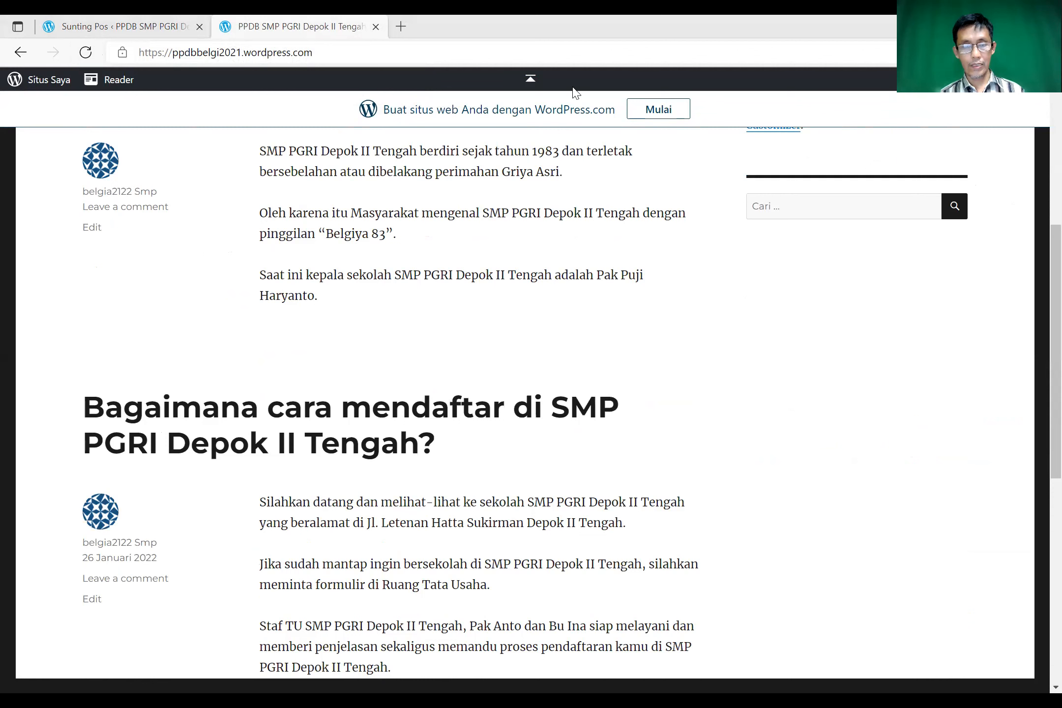
key(alt+Tab)
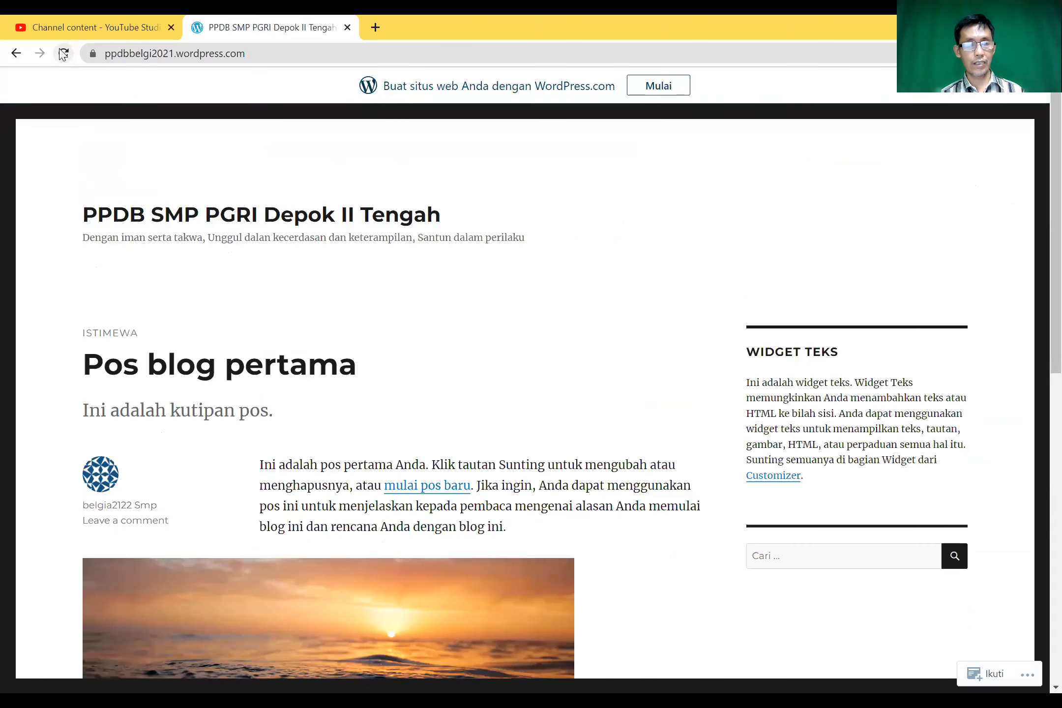
- Reload the blog in Chrome and scroll to confirm 'Selamat datang' and 'Bagaimana cara mendaftar' both appear
click(63, 53)
scroll(456, 564, down, 8)
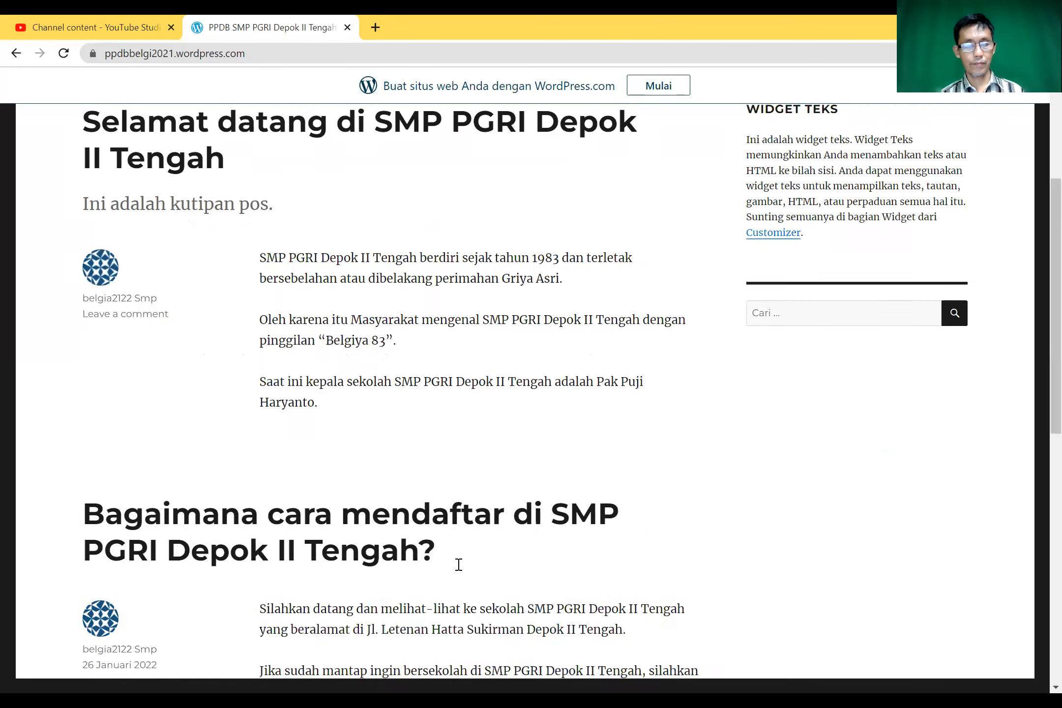
scroll(459, 569, down, 8)
scroll(459, 569, up, 16)
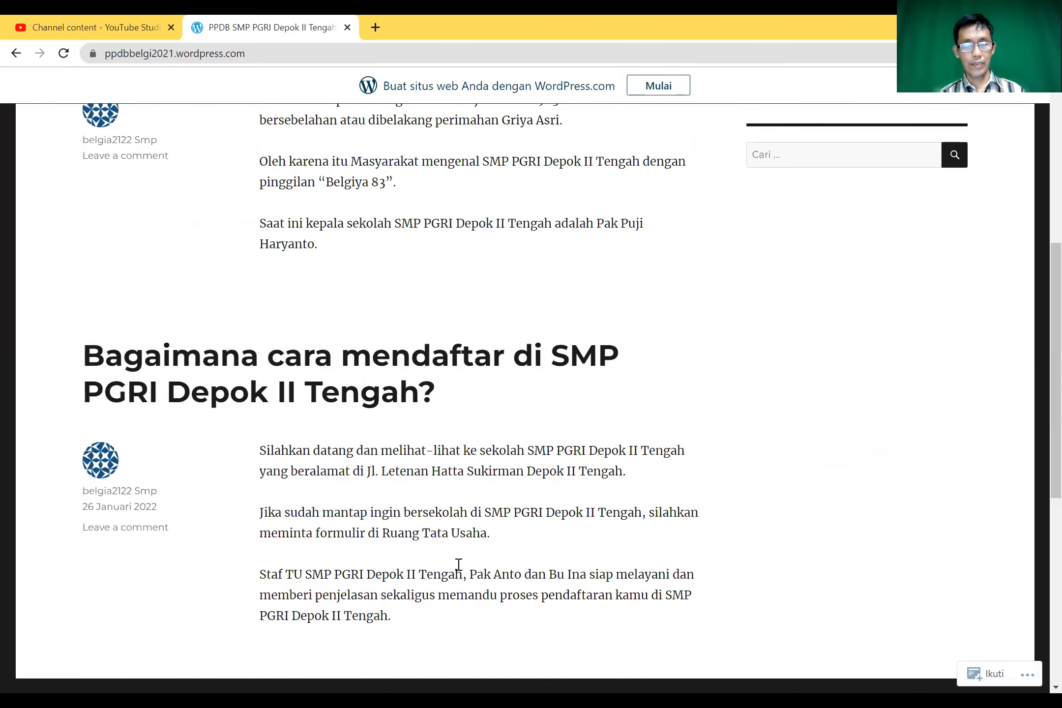
scroll(460, 569, up, 1)
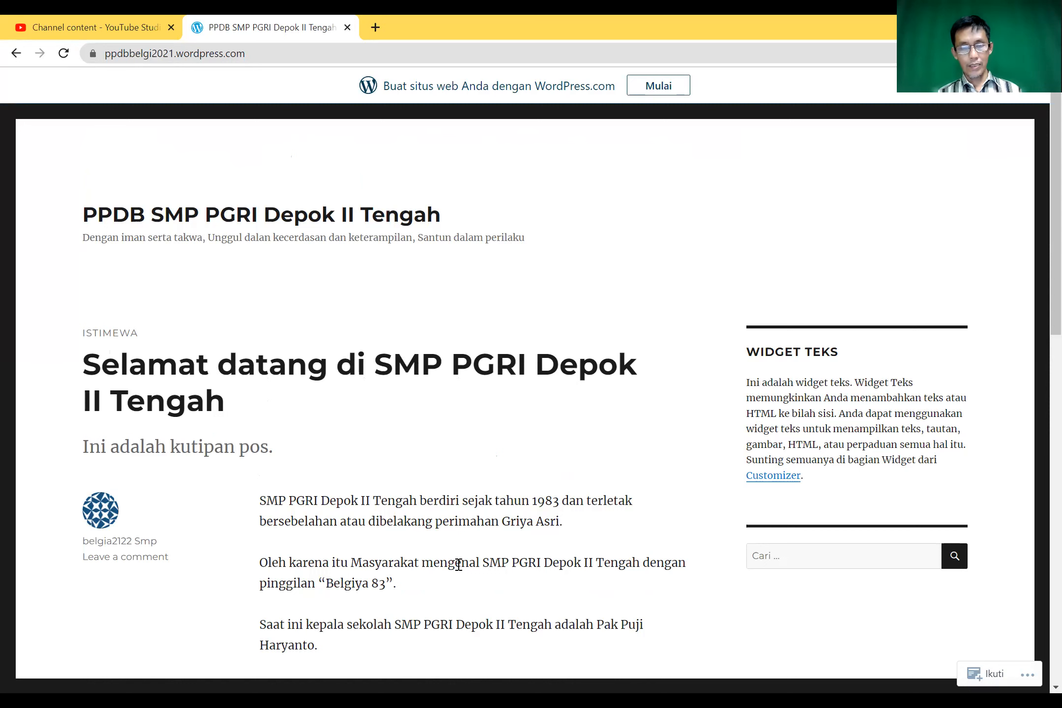
scroll(509, 468, down, 2)
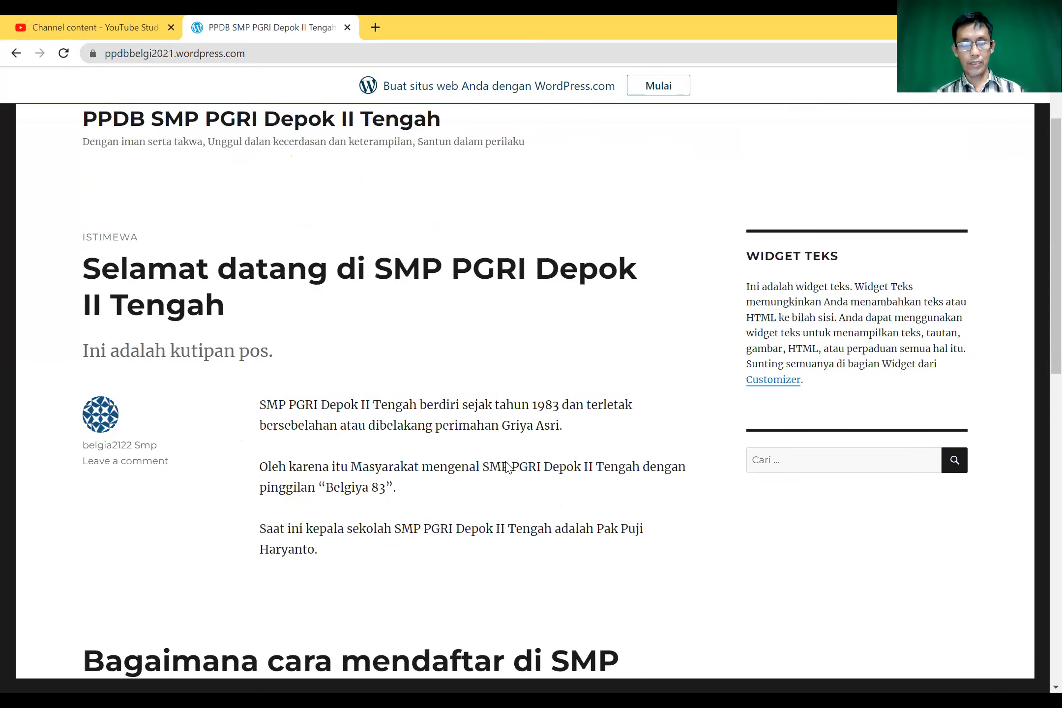
scroll(509, 468, down, 3)
scroll(509, 468, down, 12)
scroll(509, 468, up, 6)
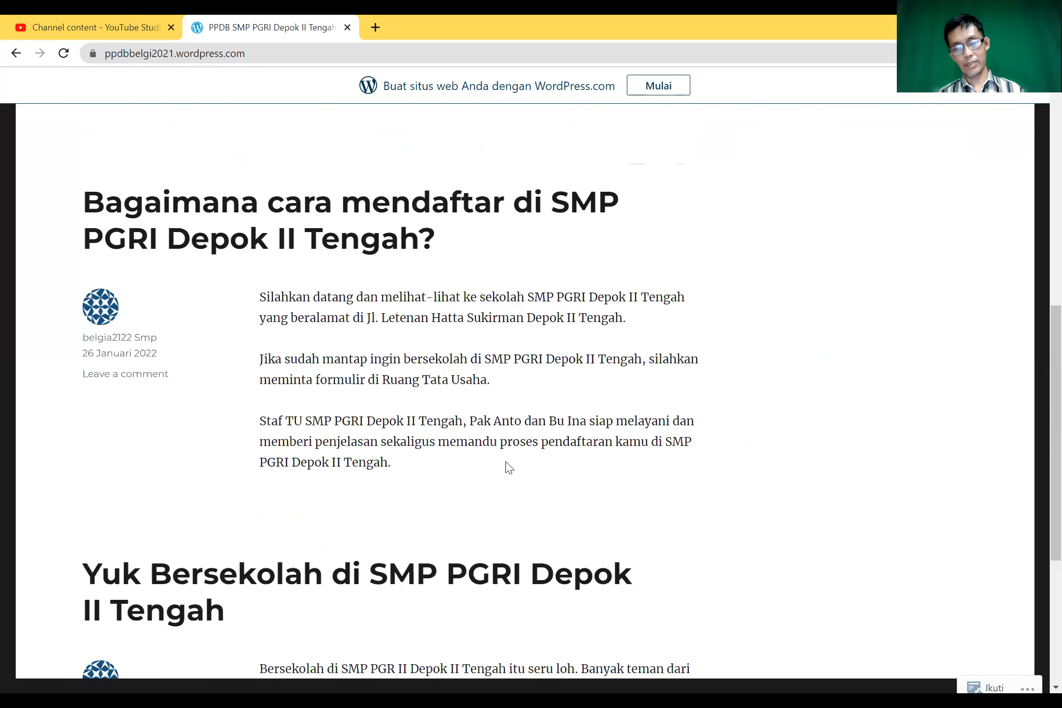
scroll(509, 468, up, 11)
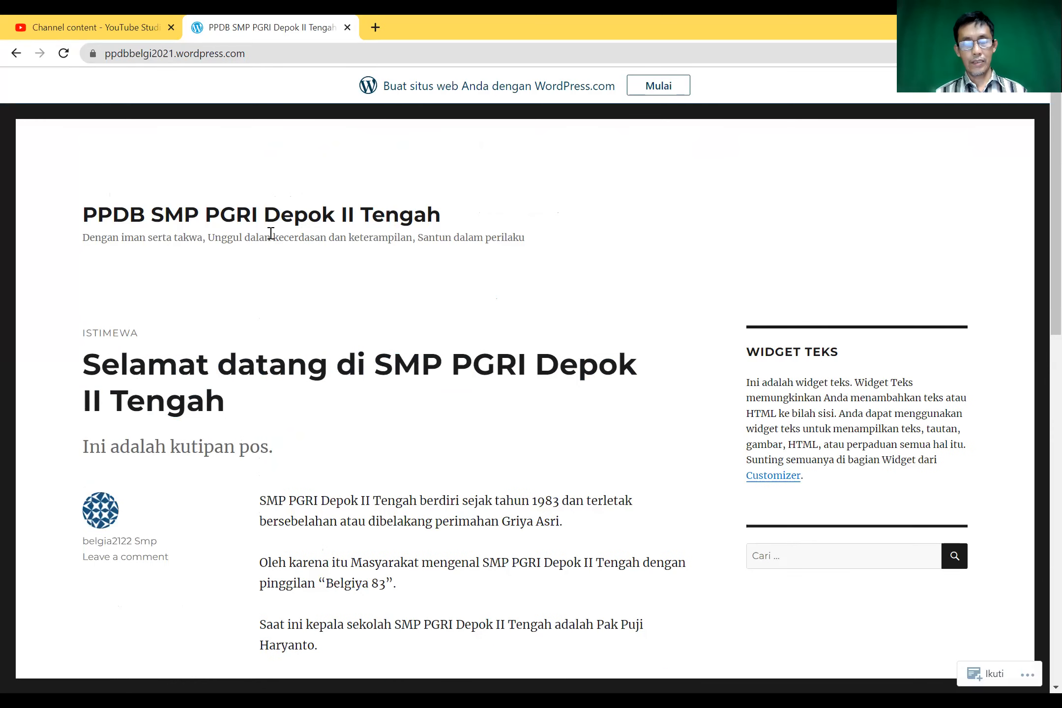